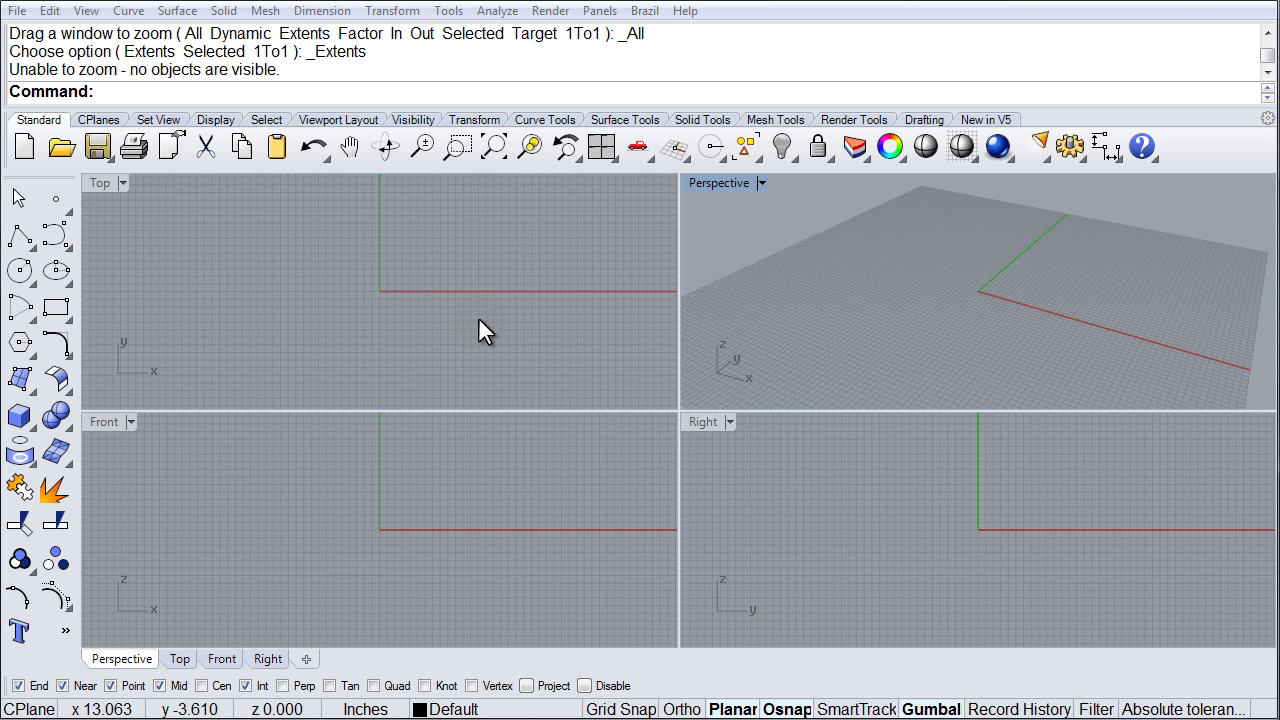
Point out Patch in the Surface menu, then open the Surface tools flyout in the sidebar
{"action": "left_click", "coordinate": [204, 70]}
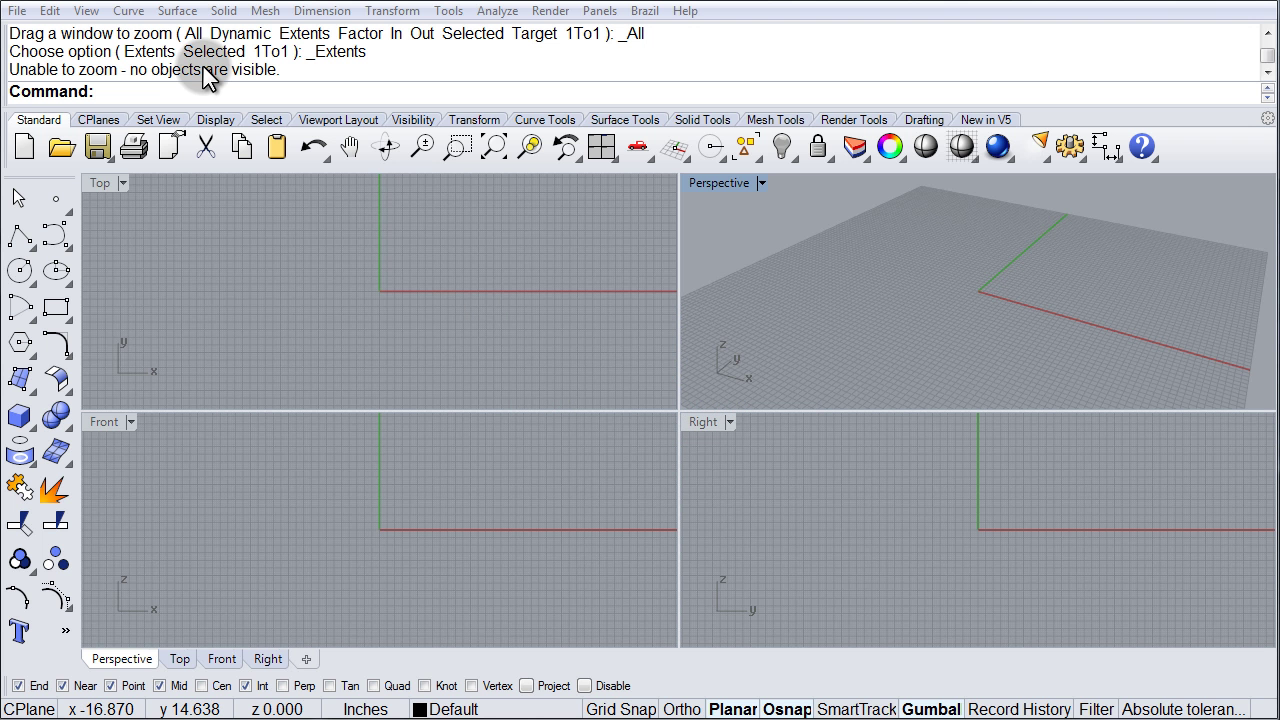
{"action": "left_click", "coordinate": [178, 12]}
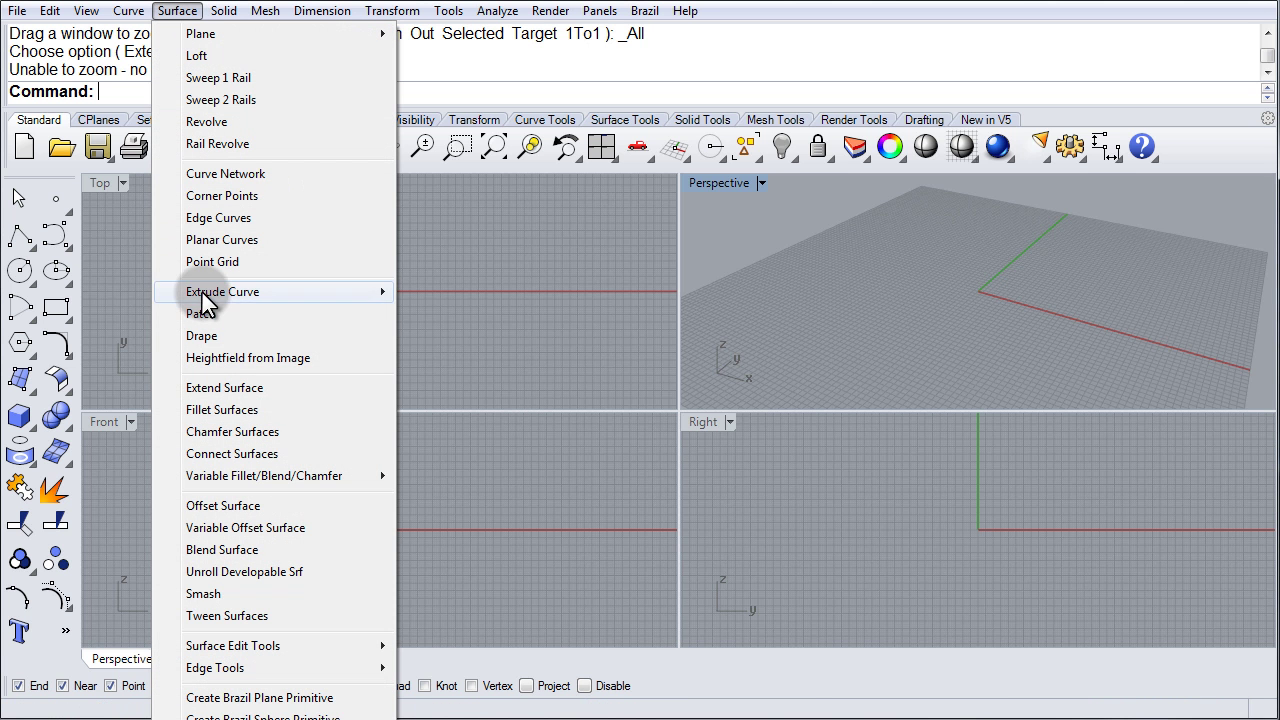
{"action": "left_click", "coordinate": [292, 315]}
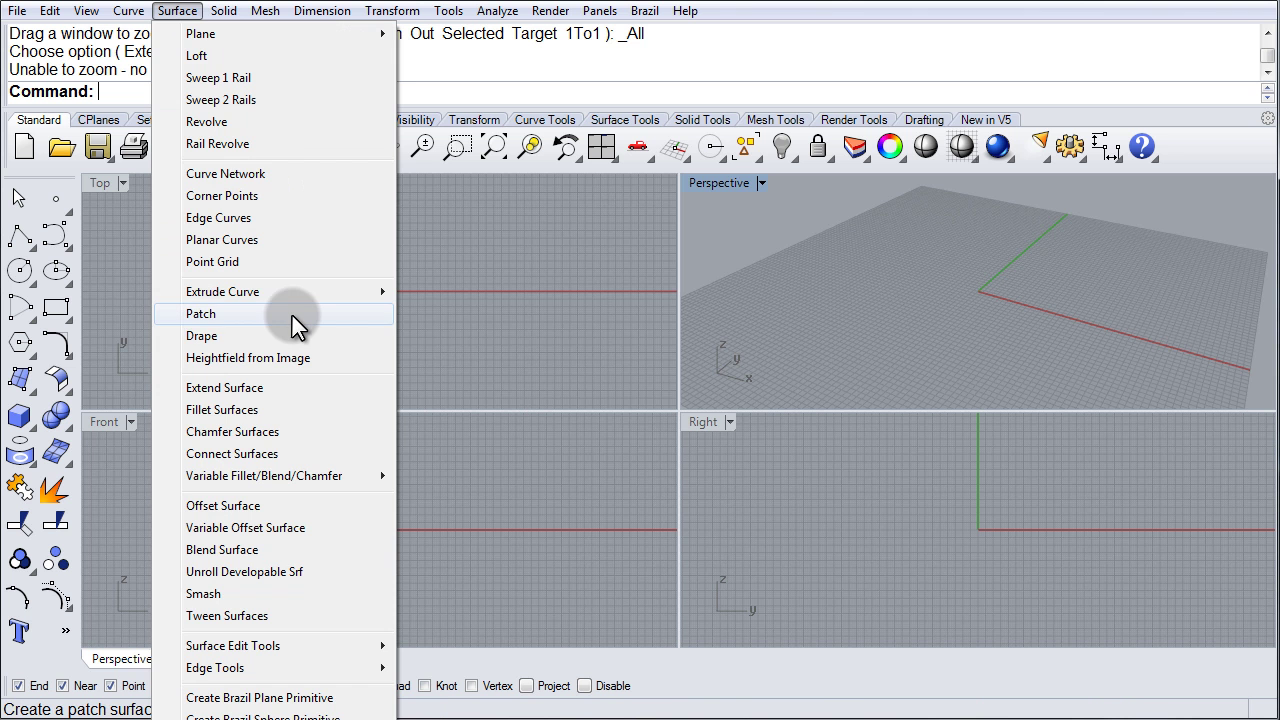
{"action": "left_click", "coordinate": [466, 317]}
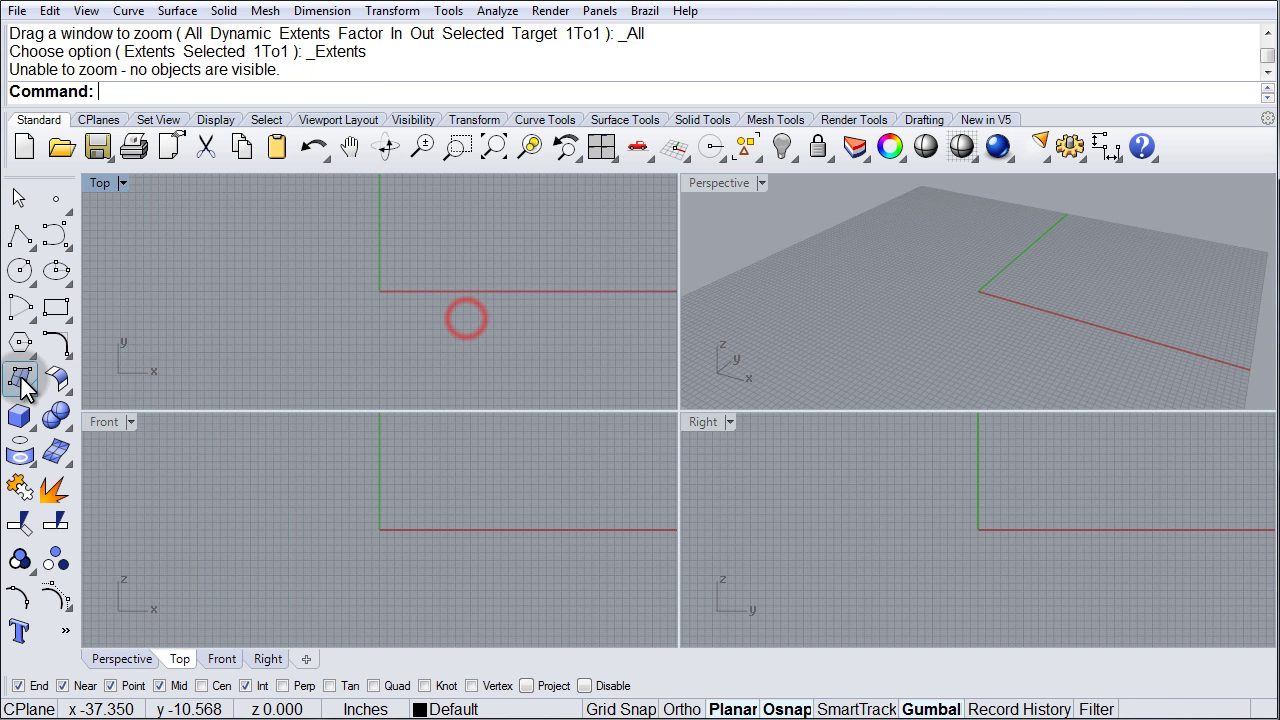
{"action": "left_click", "coordinate": [22, 380]}
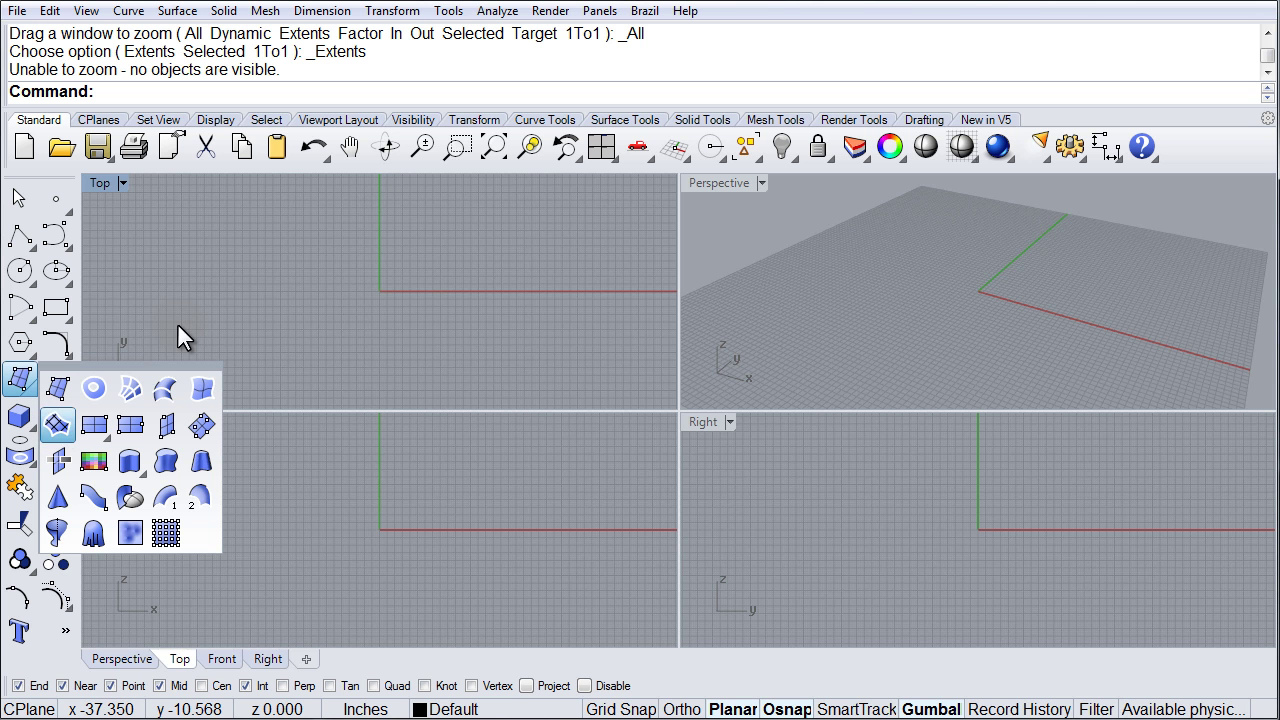
{"action": "left_click", "coordinate": [241, 289]}
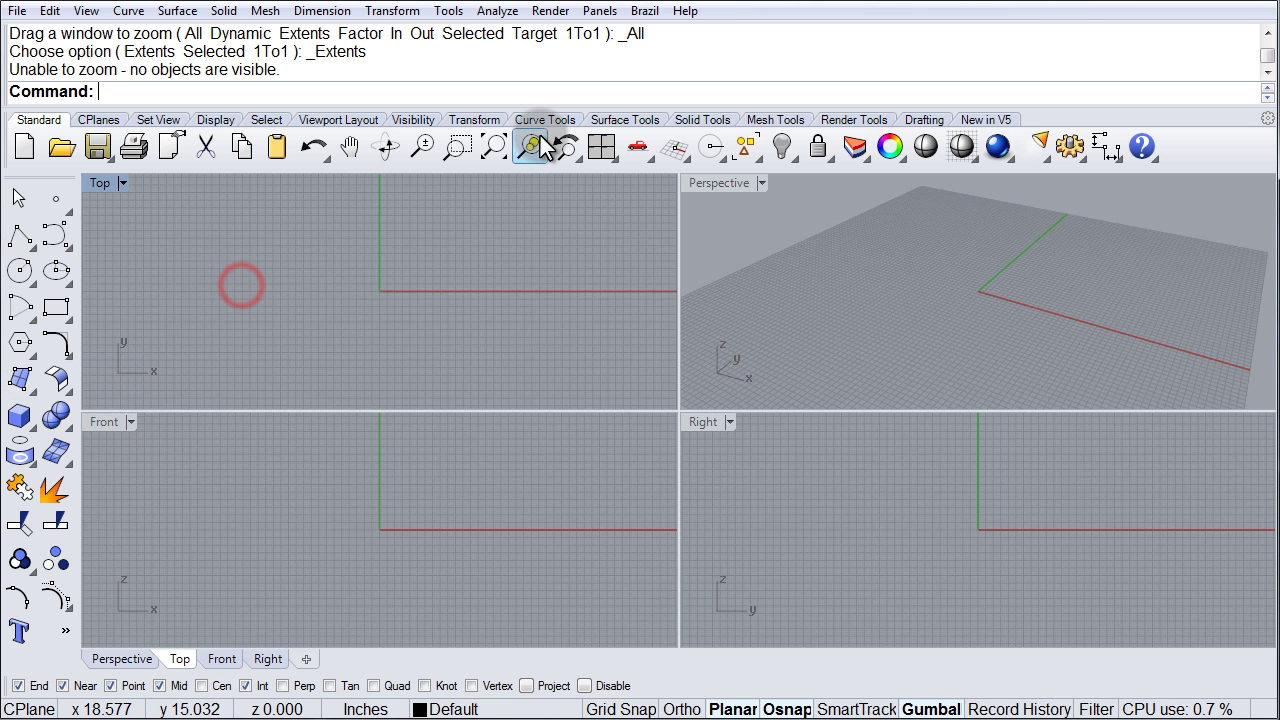
{"action": "left_click", "coordinate": [605, 125]}
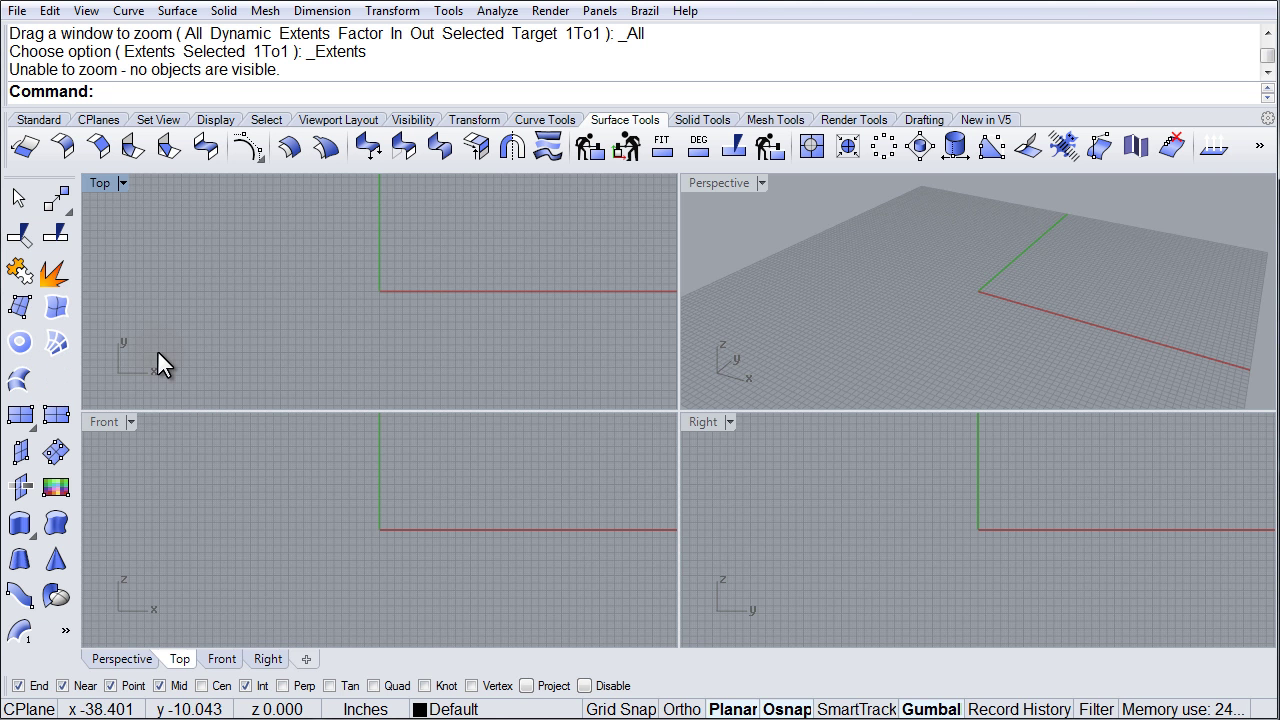
{"action": "left_click", "coordinate": [248, 317]}
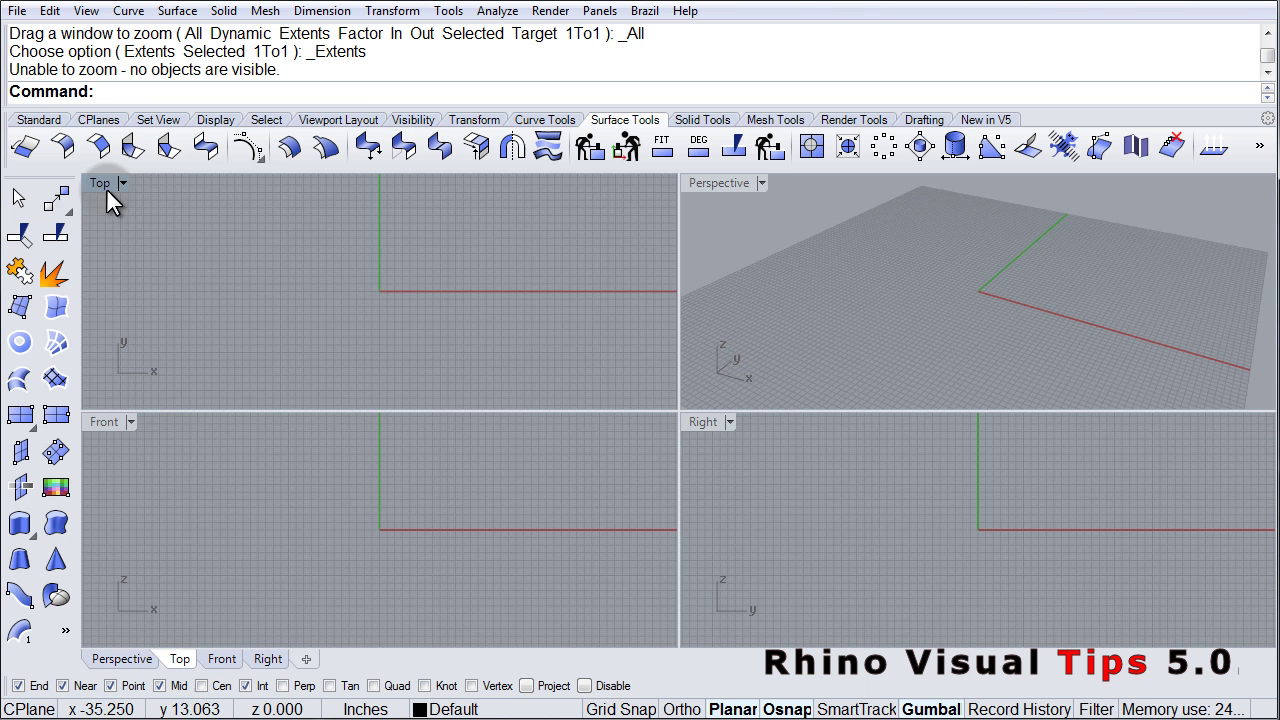
Draw a 12.437-diameter circle centred at the origin
{"action": "left_click", "coordinate": [38, 121]}
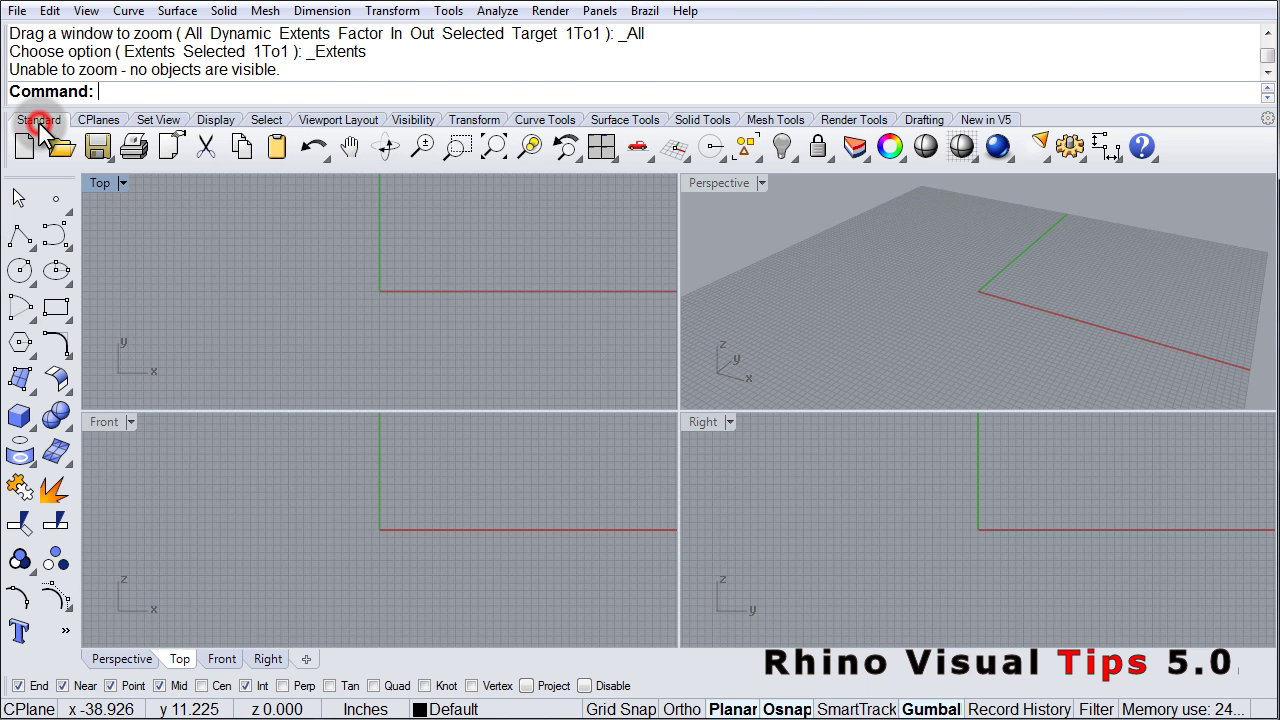
{"action": "left_click", "coordinate": [19, 269]}
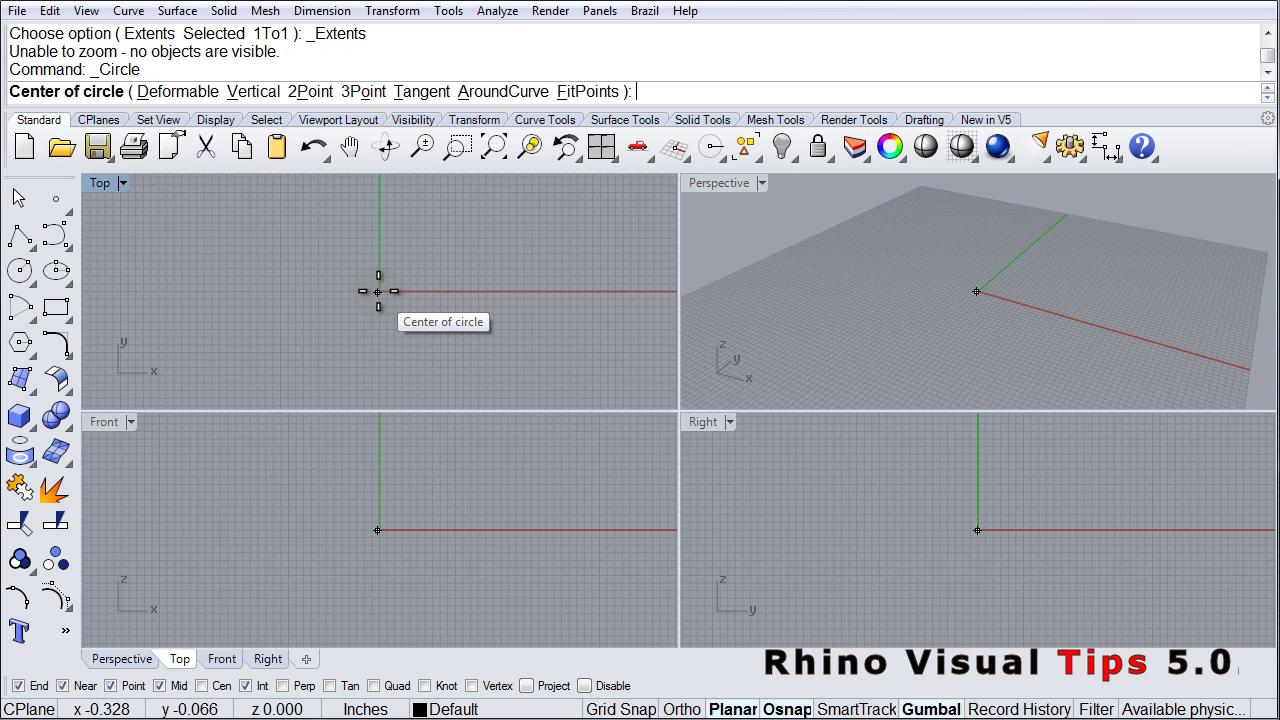
{"action": "left_click", "coordinate": [378, 291]}
{"action": "left_click", "coordinate": [471, 290]}
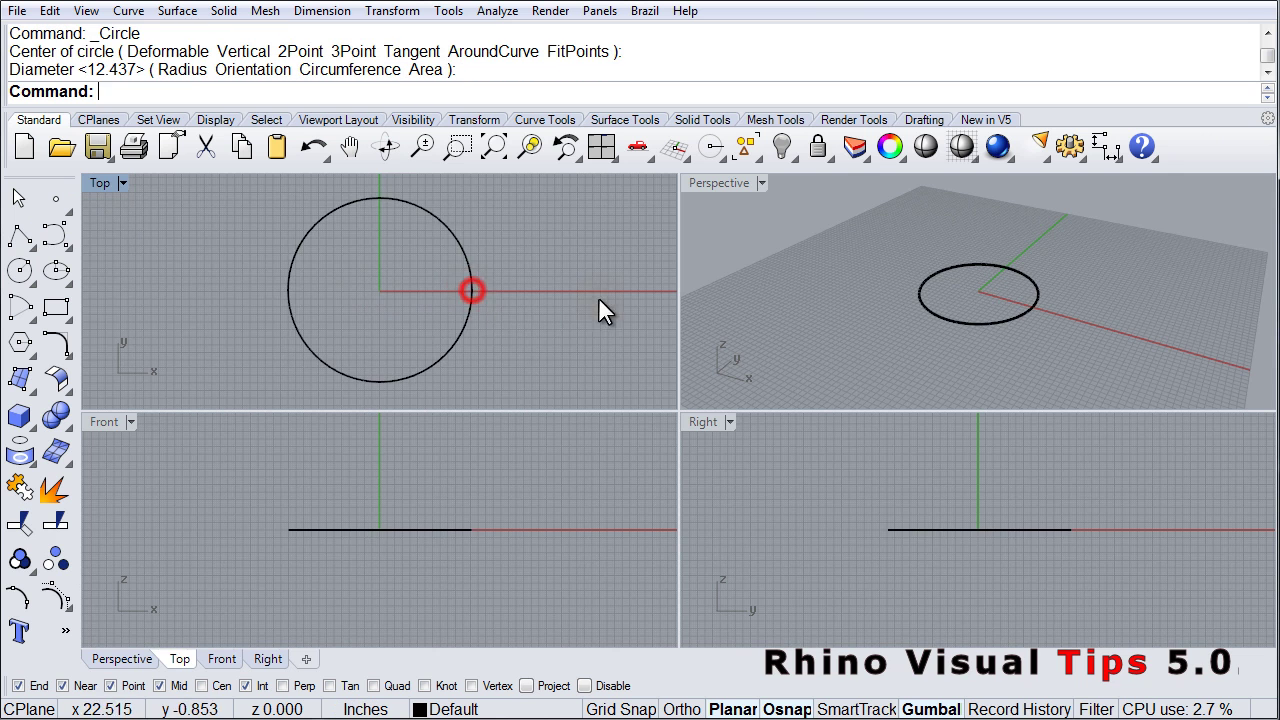
In a maximized Perspective view, extrude the circle straight up 13.319 into an open cylinder
{"action": "double_click", "coordinate": [727, 184]}
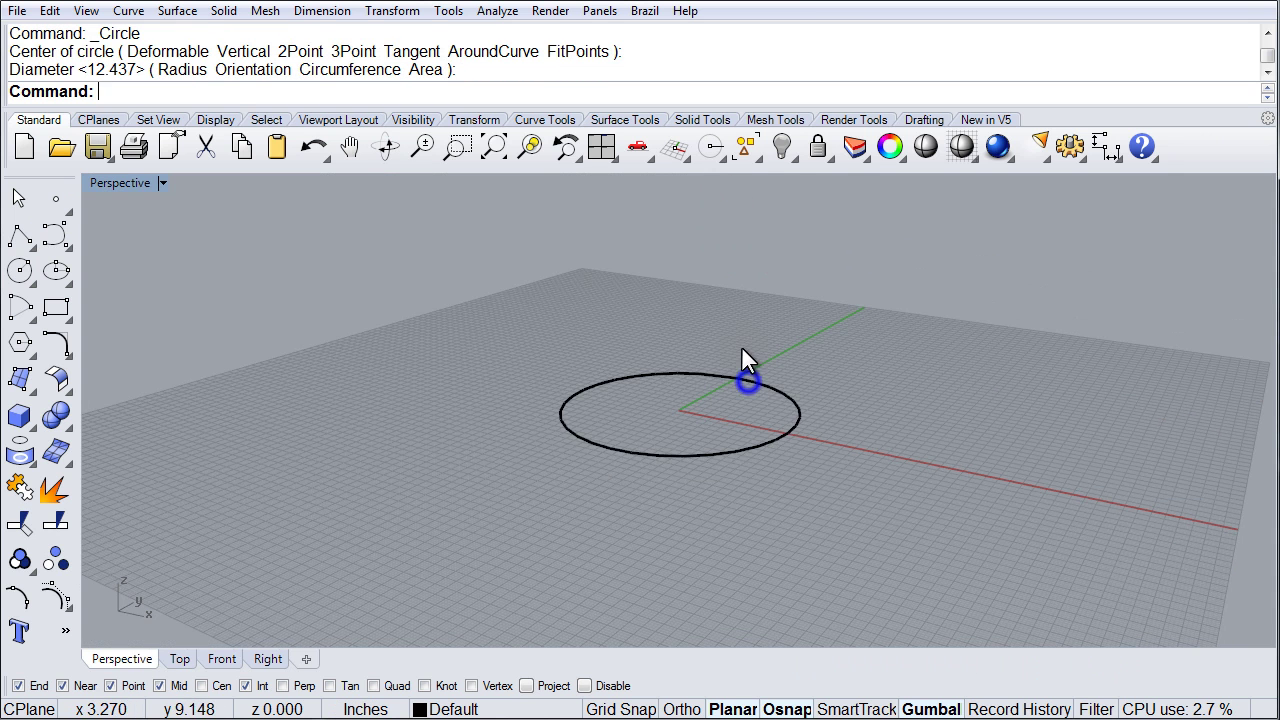
{"action": "left_click", "coordinate": [741, 378]}
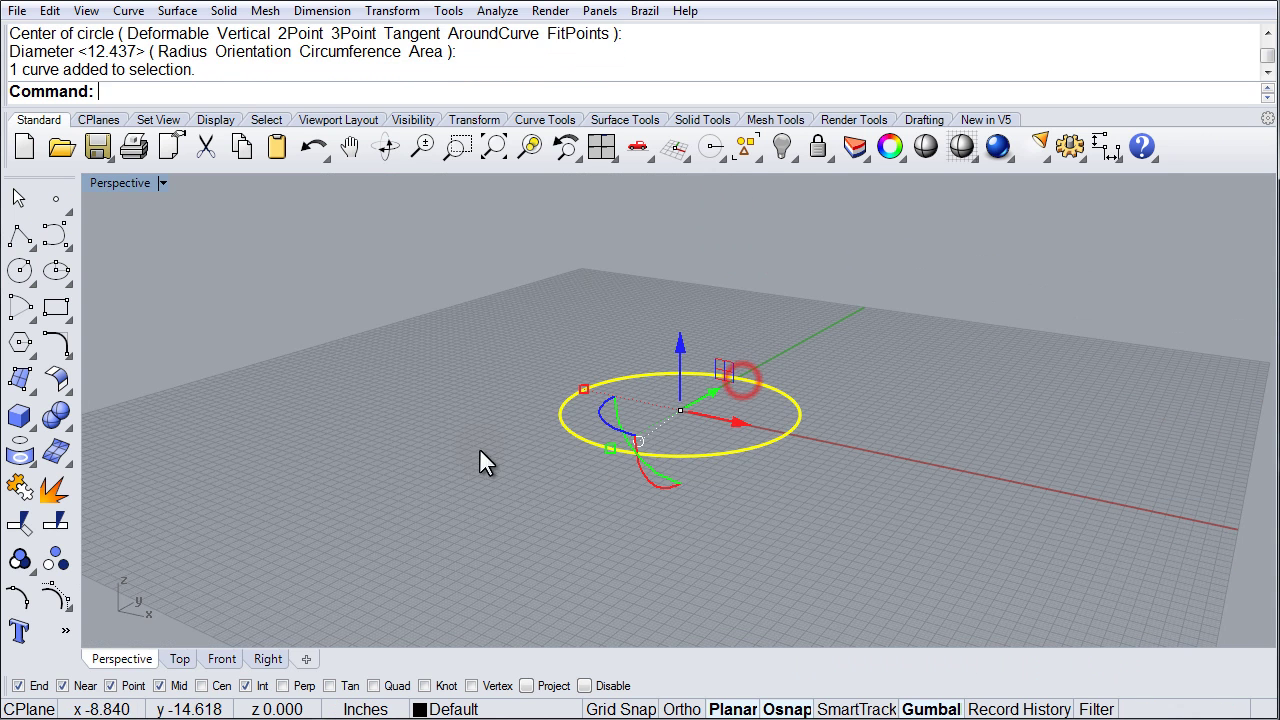
{"action": "left_click", "coordinate": [21, 377]}
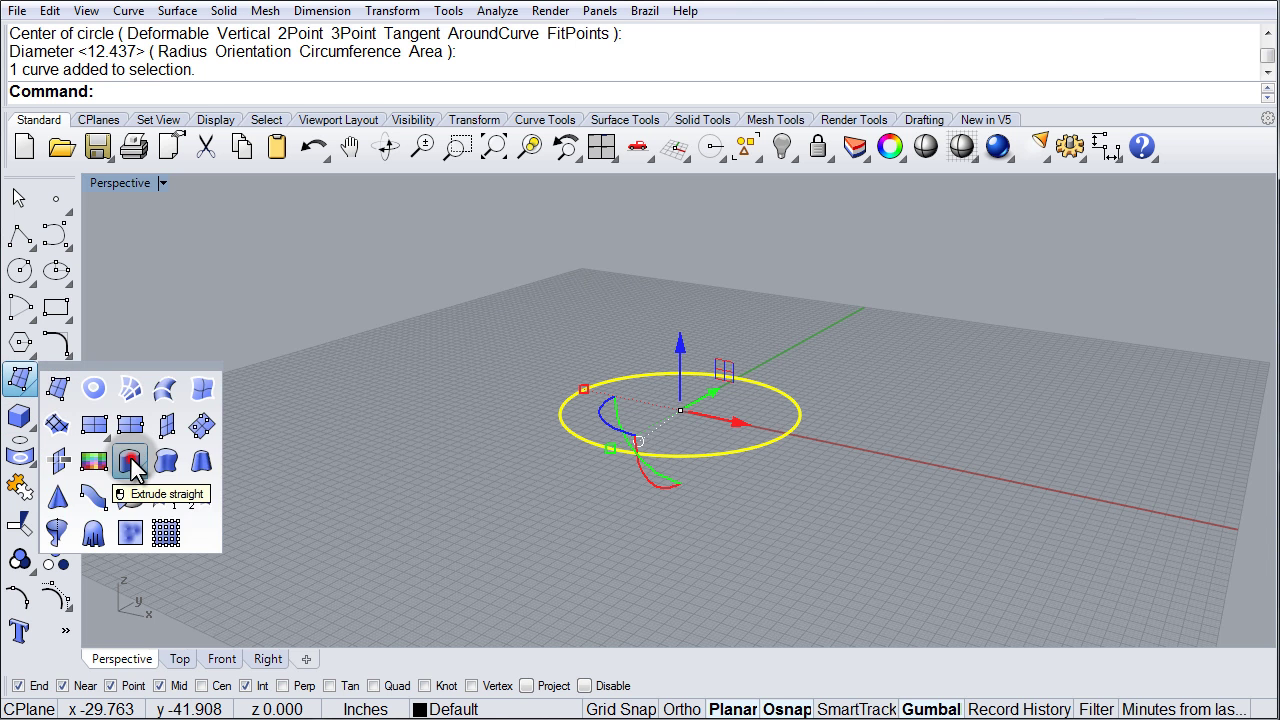
{"action": "left_click", "coordinate": [131, 462]}
{"action": "left_click", "coordinate": [491, 262]}
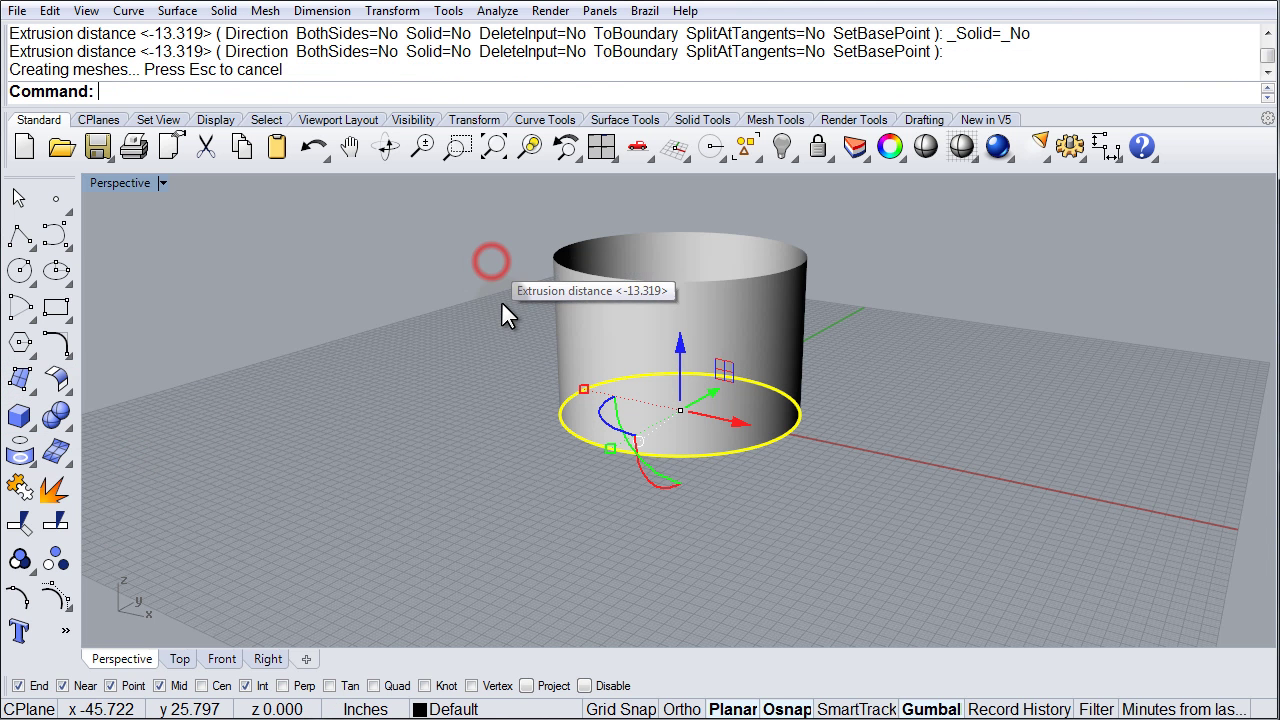
Delete the base circle and orbit to look down on the cylinder
{"action": "key", "text": "Delete"}
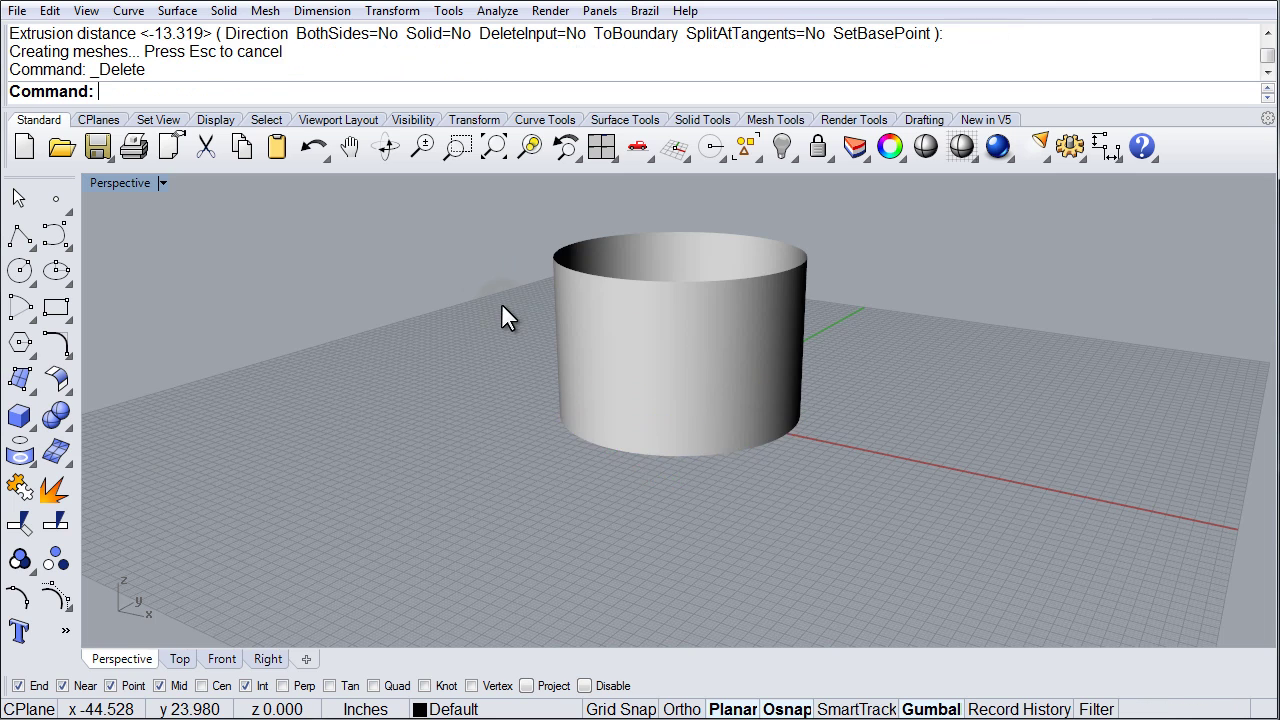
{"action": "right_click_drag", "start_coordinate": [607, 292], "coordinate": [610, 440], "text": "shift"}
{"action": "right_click_drag", "start_coordinate": [608, 518], "coordinate": [598, 455]}
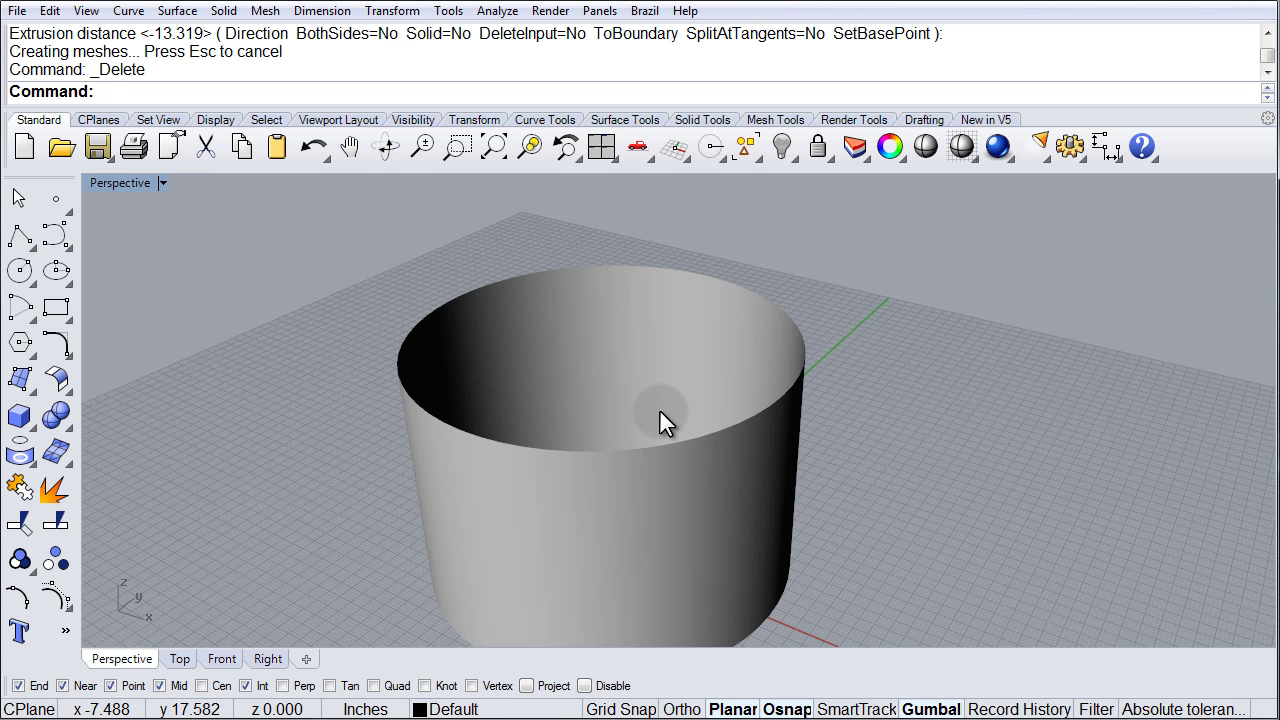
{"action": "right_click_drag", "start_coordinate": [659, 409], "coordinate": [663, 420]}
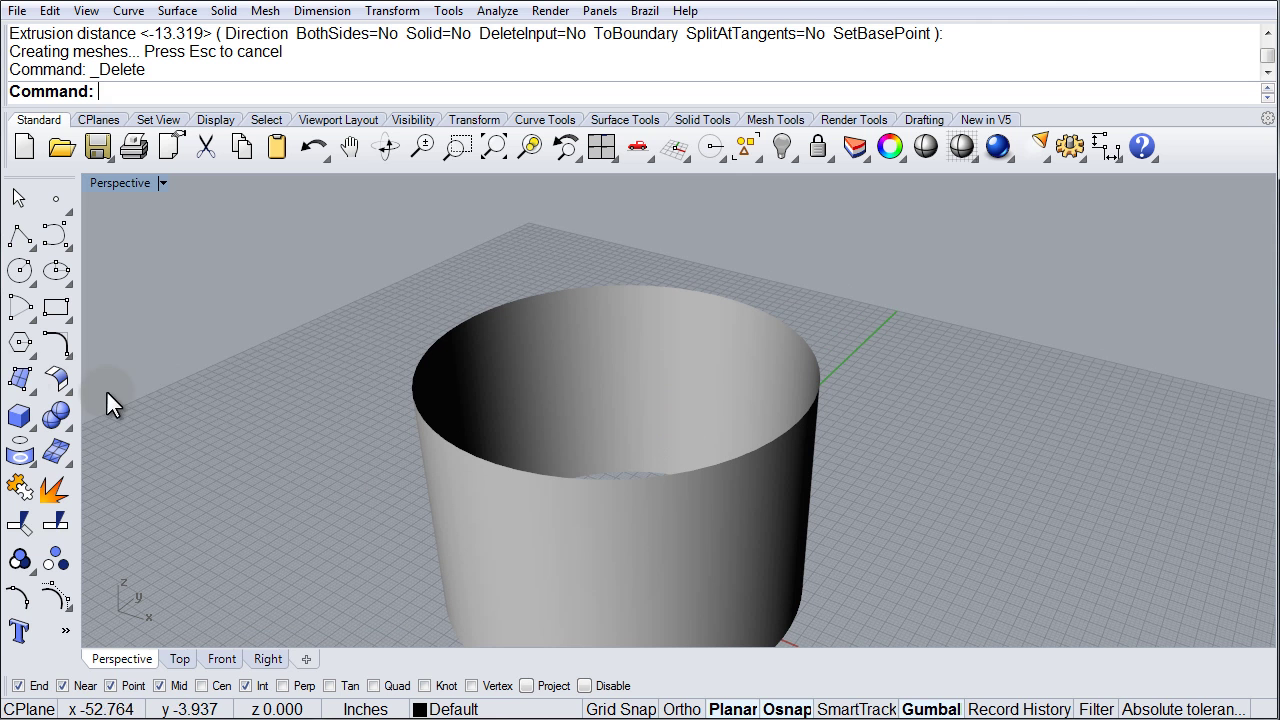
Start a Patch surface using the cylinder's top edge as the boundary
{"action": "left_click", "coordinate": [24, 386]}
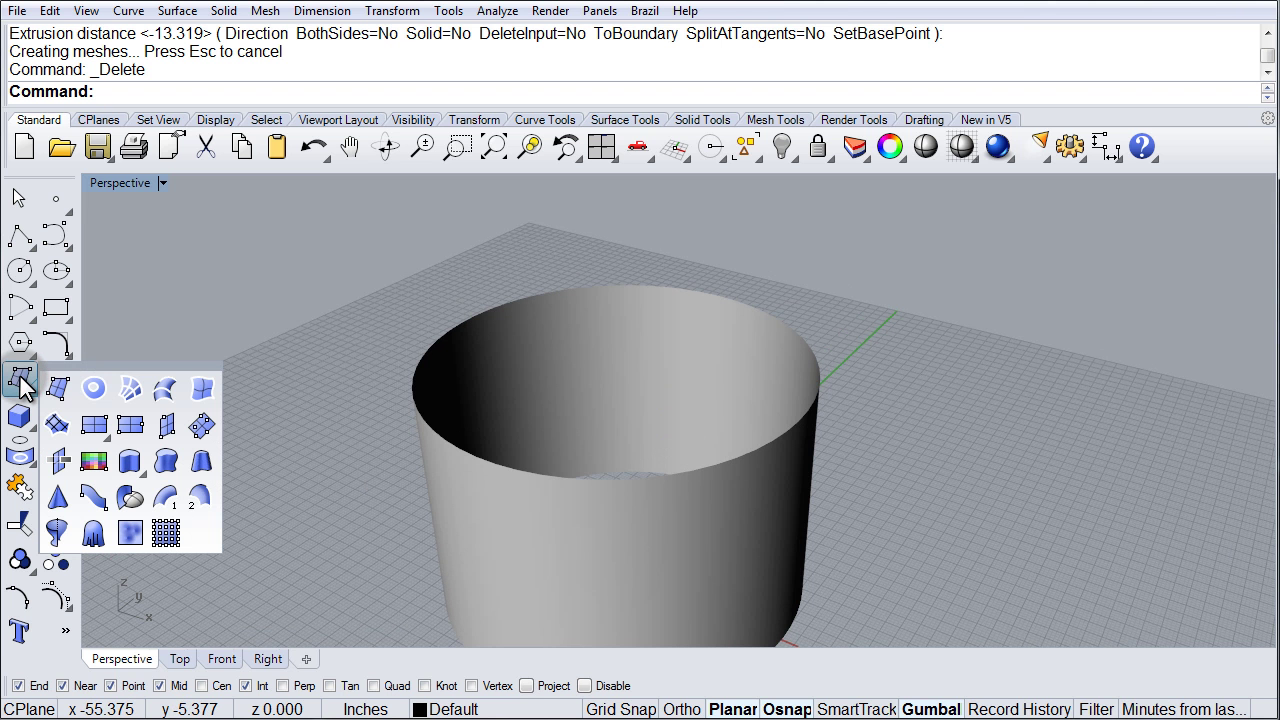
{"action": "left_click", "coordinate": [57, 430]}
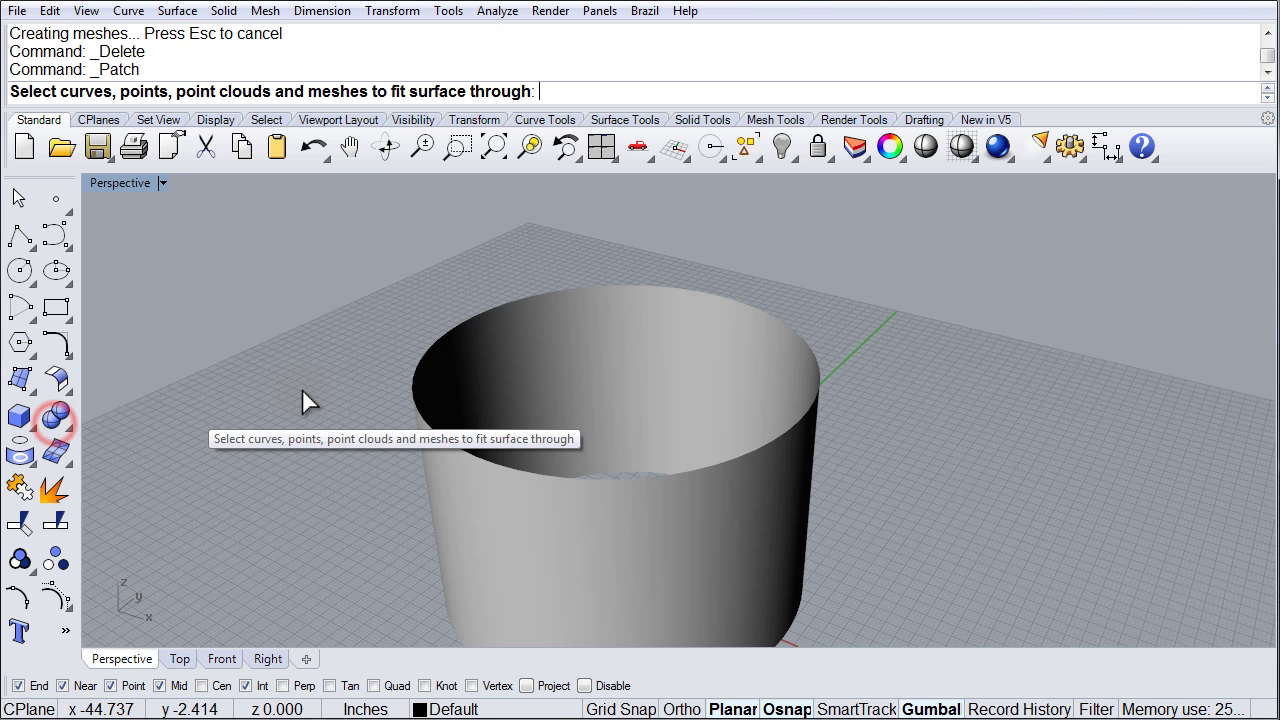
{"action": "left_click", "coordinate": [452, 325]}
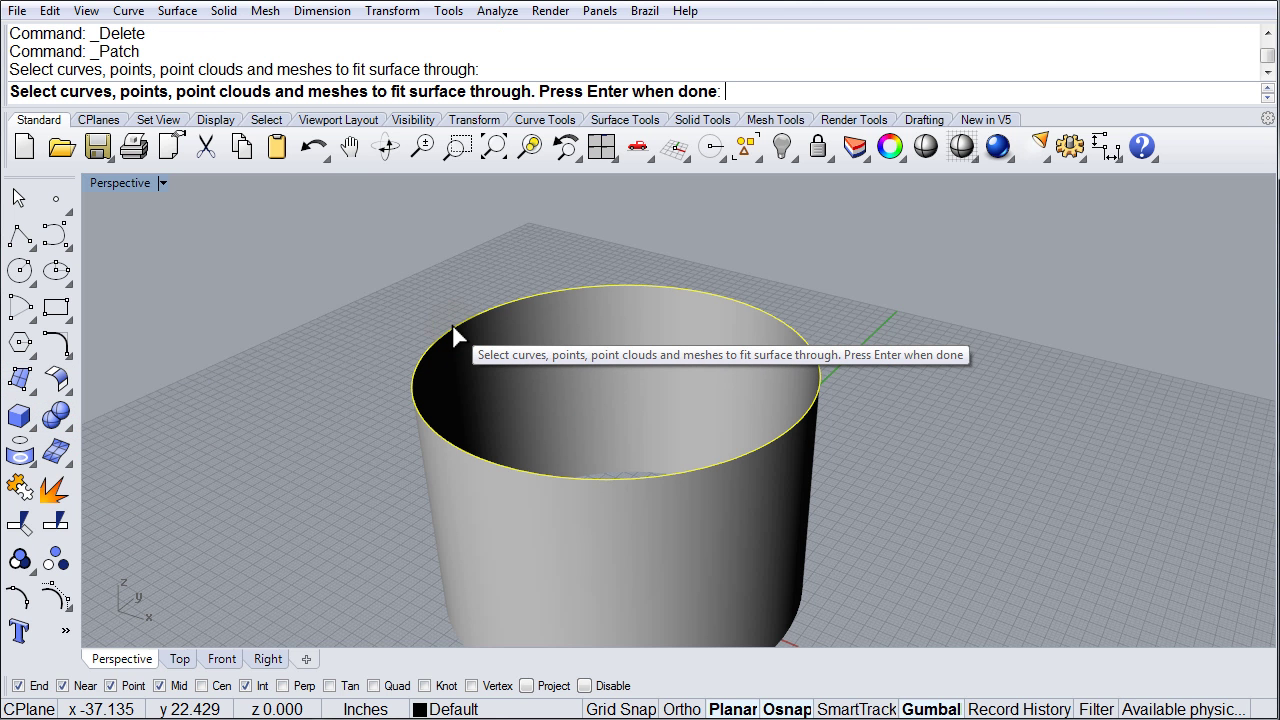
{"action": "right_click", "coordinate": [367, 280]}
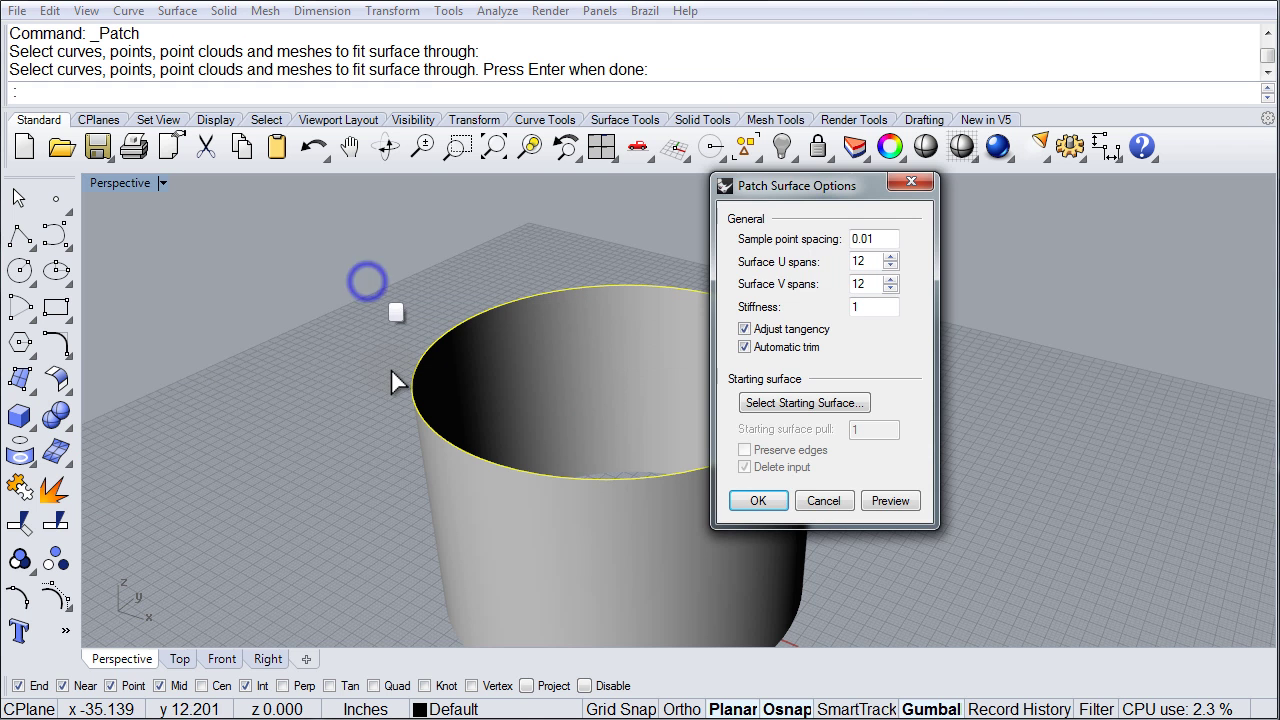
Preview the 12-span patch cap and orbit to inspect it from the side
{"action": "left_click_drag", "start_coordinate": [775, 195], "coordinate": [988, 242]}
{"action": "right_click_drag", "start_coordinate": [750, 368], "coordinate": [630, 380]}
{"action": "scroll", "coordinate": [630, 380], "scroll_direction": "up", "scroll_amount": 3}
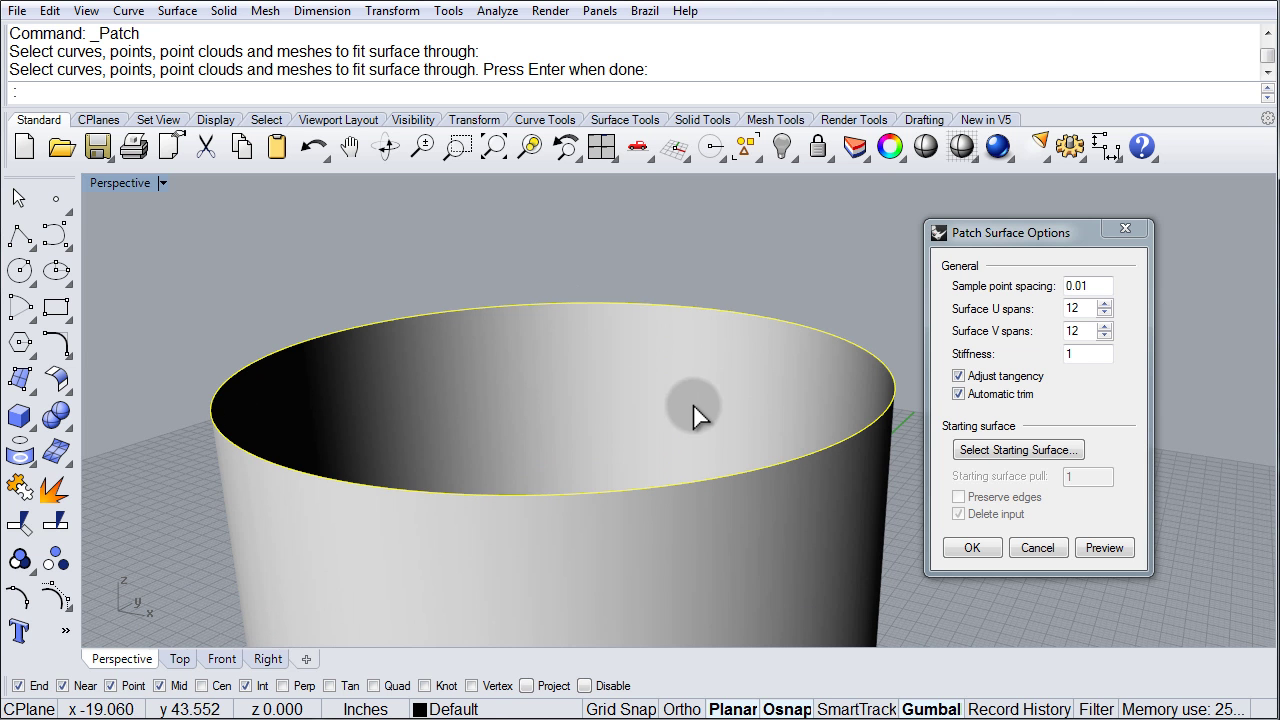
{"action": "left_click", "coordinate": [1108, 550]}
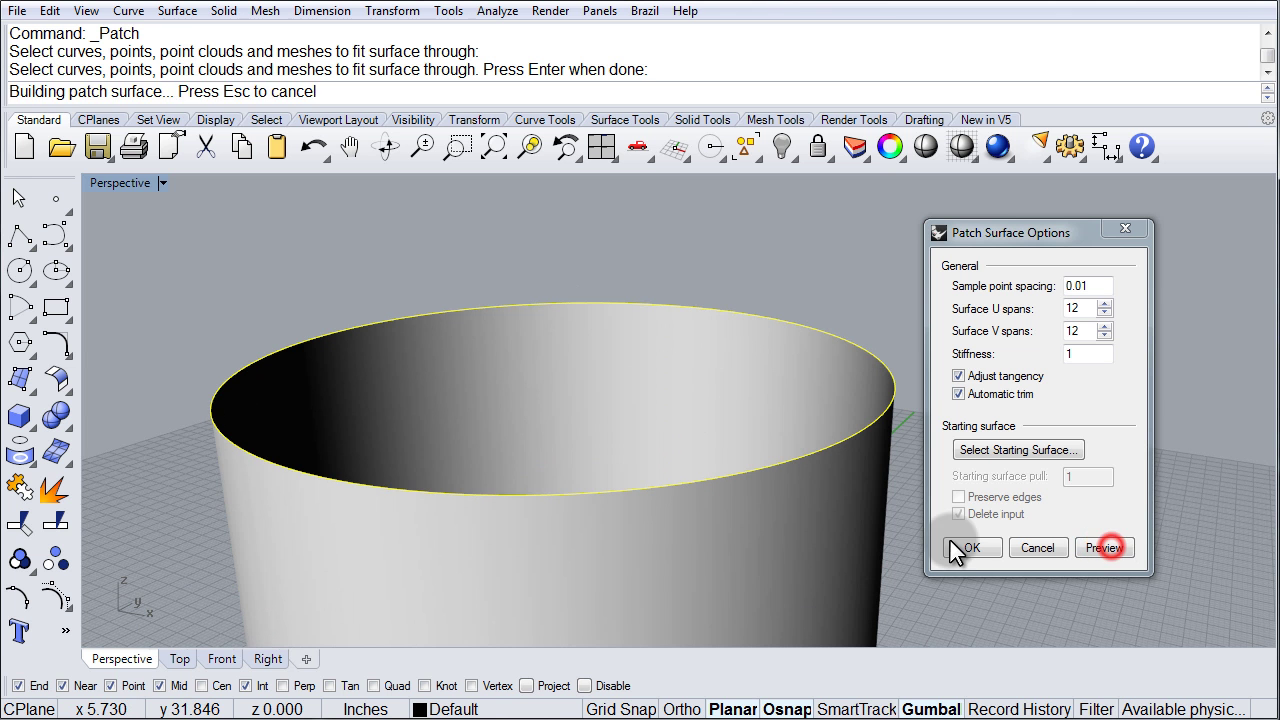
{"action": "right_click_drag", "start_coordinate": [658, 322], "coordinate": [660, 392]}
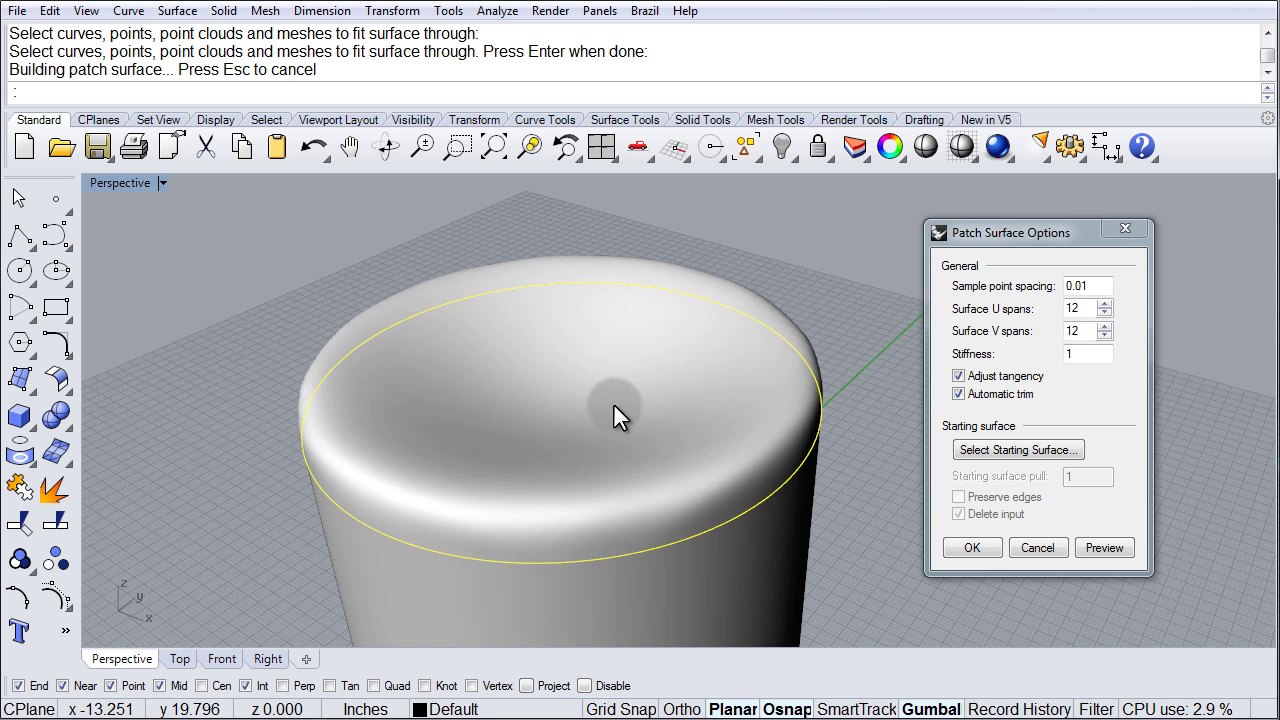
{"action": "right_click_drag", "start_coordinate": [612, 476], "coordinate": [620, 412]}
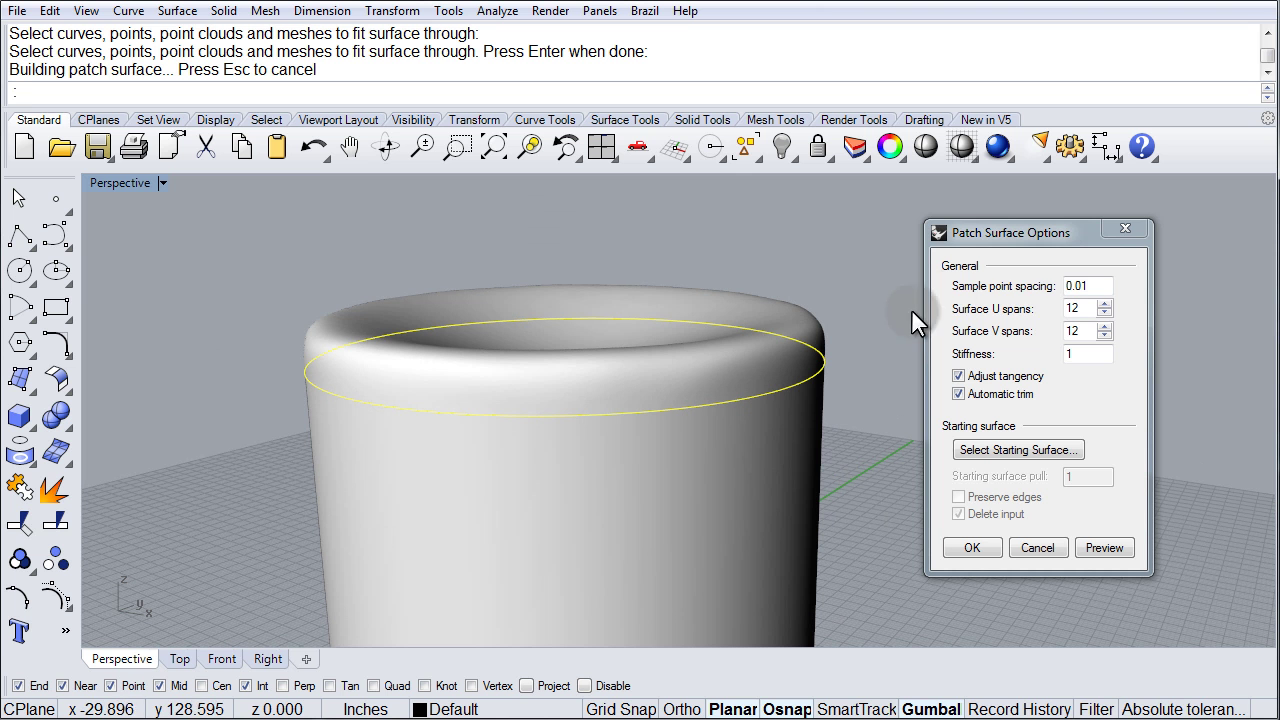
Set sample point spacing to 1 and U and V spans to 6, then preview the dome
{"action": "double_click", "coordinate": [1088, 286]}
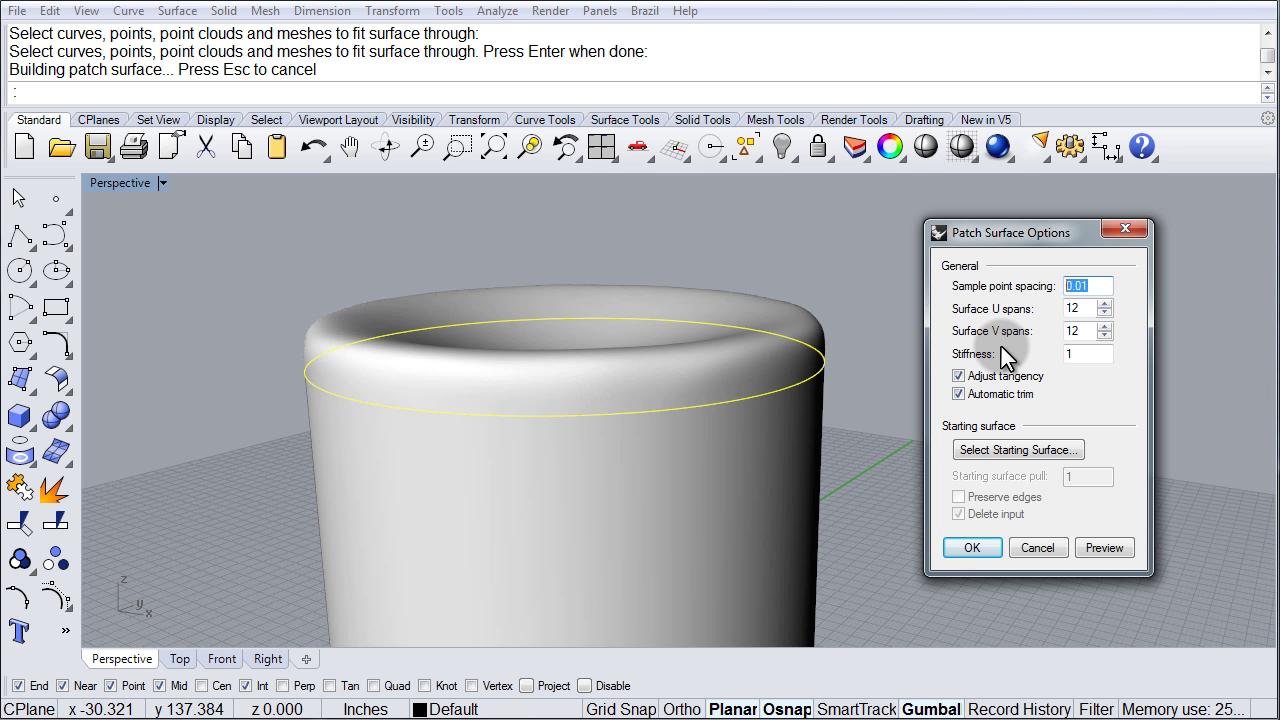
{"action": "type", "text": "1"}
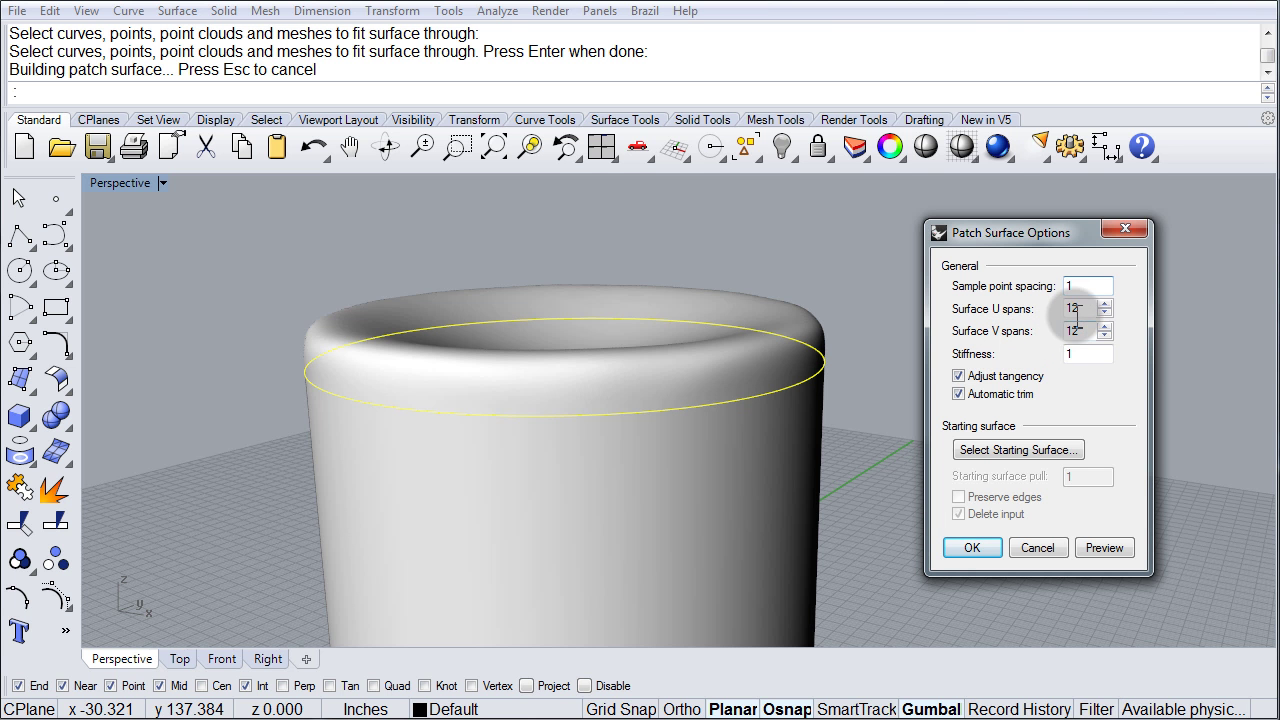
{"action": "left_click", "coordinate": [1070, 309]}
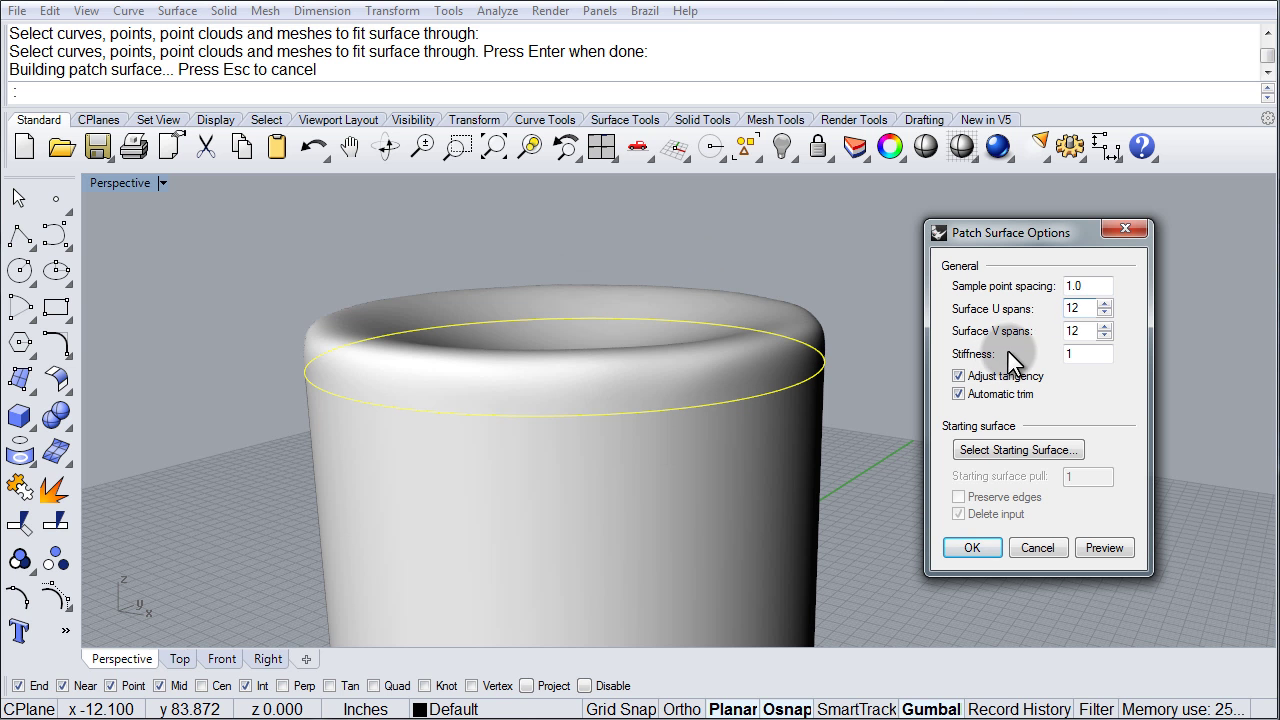
{"action": "left_click_drag", "start_coordinate": [1079, 308], "coordinate": [1055, 352]}
{"action": "type", "text": "6"}
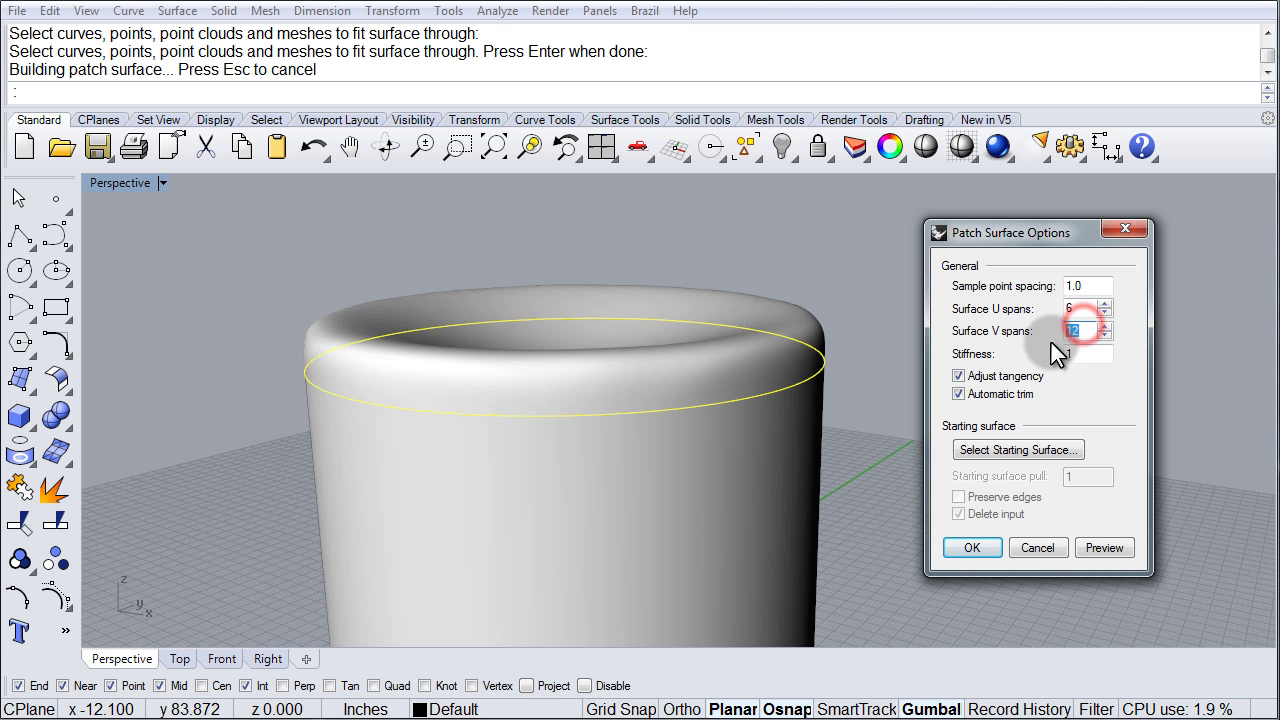
{"action": "type", "text": "6"}
{"action": "left_click", "coordinate": [1082, 354]}
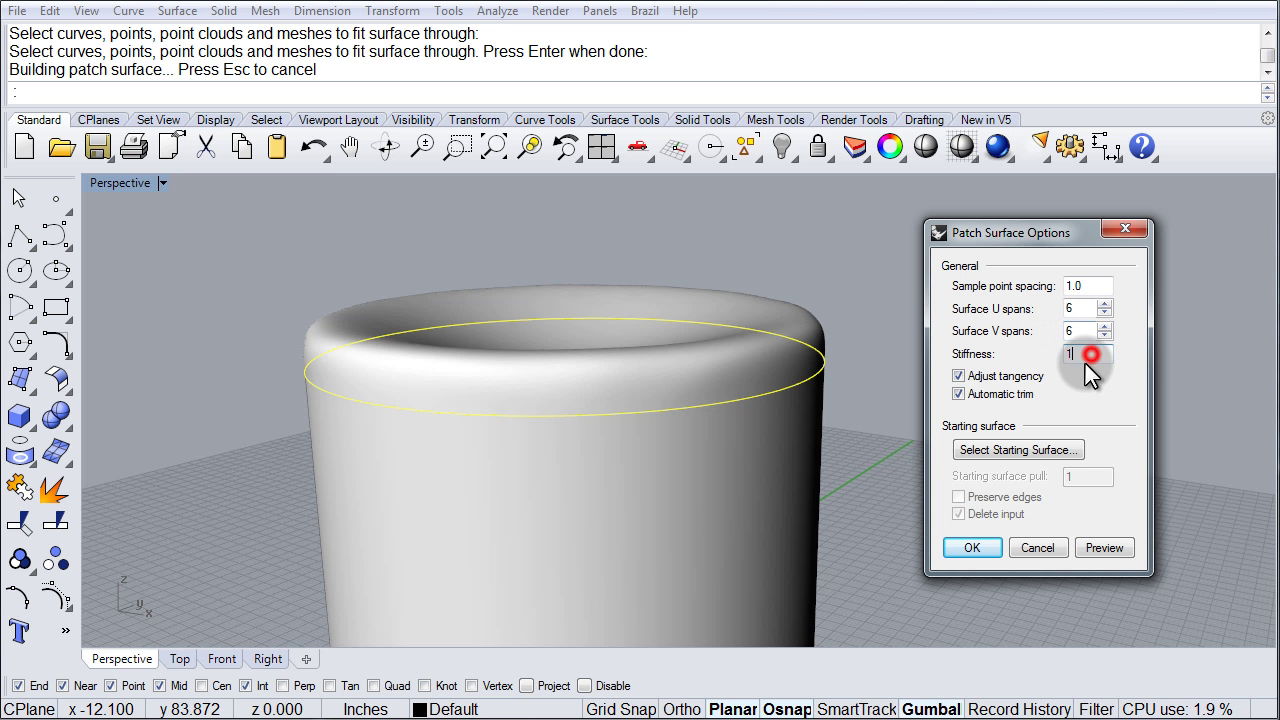
{"action": "left_click", "coordinate": [1100, 548]}
Orbit the Perspective view around the previewed cylinder cap to inspect it
{"action": "right_click_drag", "start_coordinate": [754, 292], "coordinate": [674, 329]}
{"action": "right_click_drag", "start_coordinate": [729, 360], "coordinate": [731, 354]}
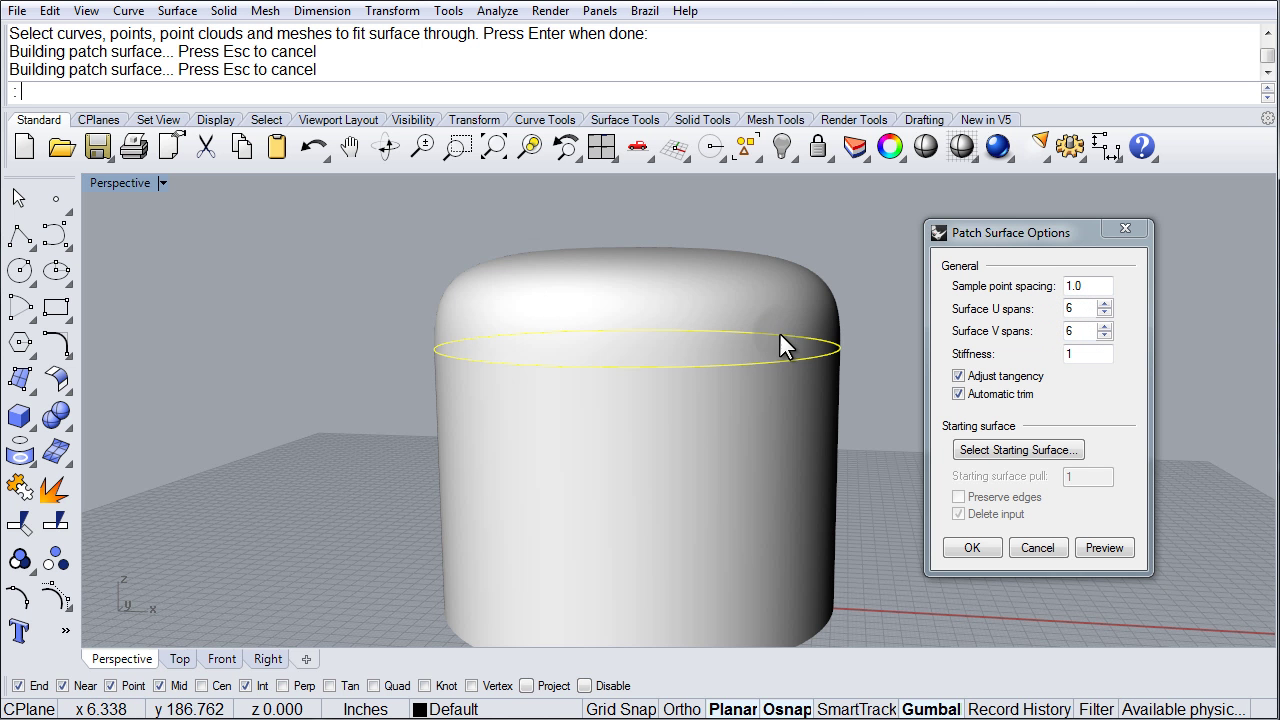
{"action": "right_click_drag", "start_coordinate": [779, 333], "coordinate": [632, 340]}
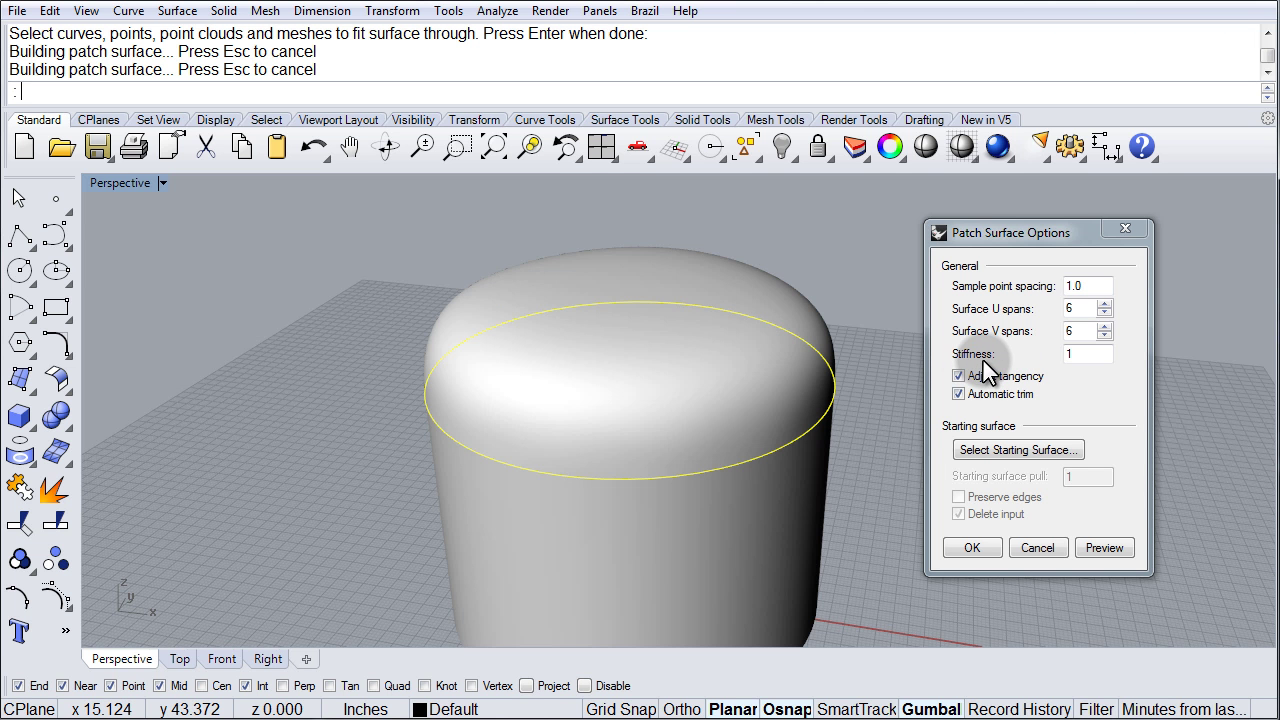
{"action": "right_click_drag", "start_coordinate": [840, 349], "coordinate": [611, 347]}
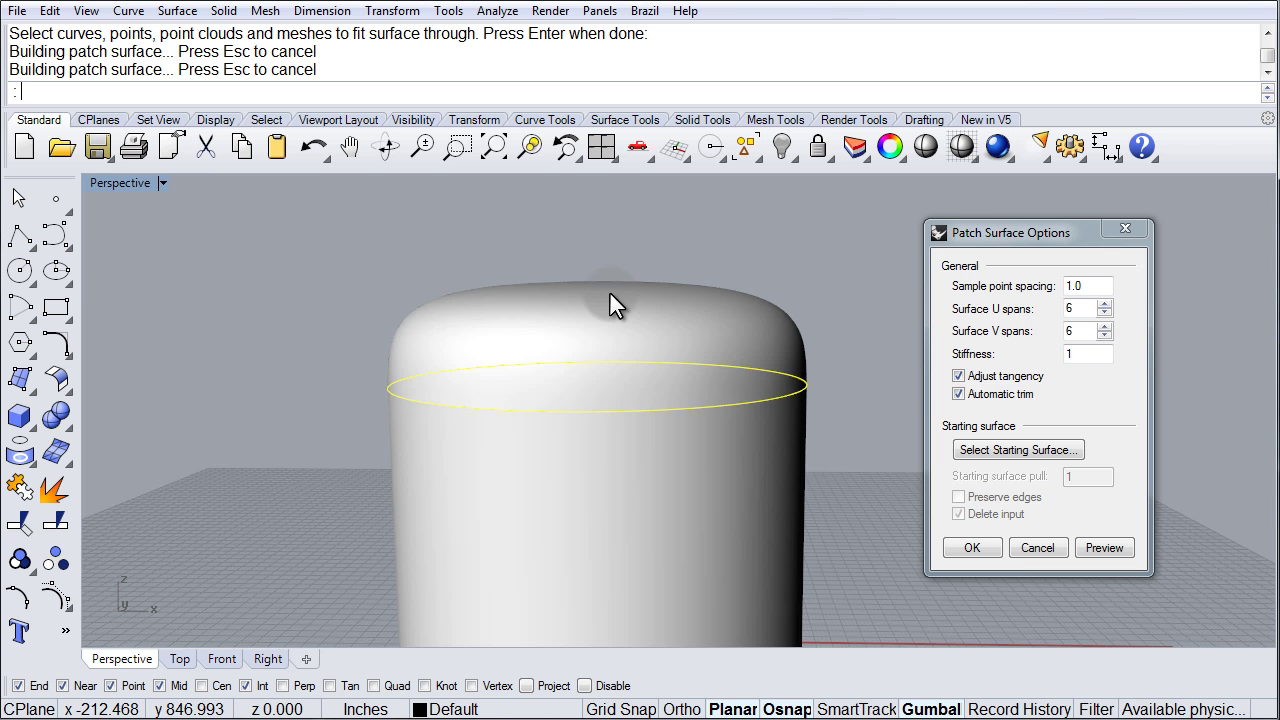
{"action": "left_click", "coordinate": [512, 390]}
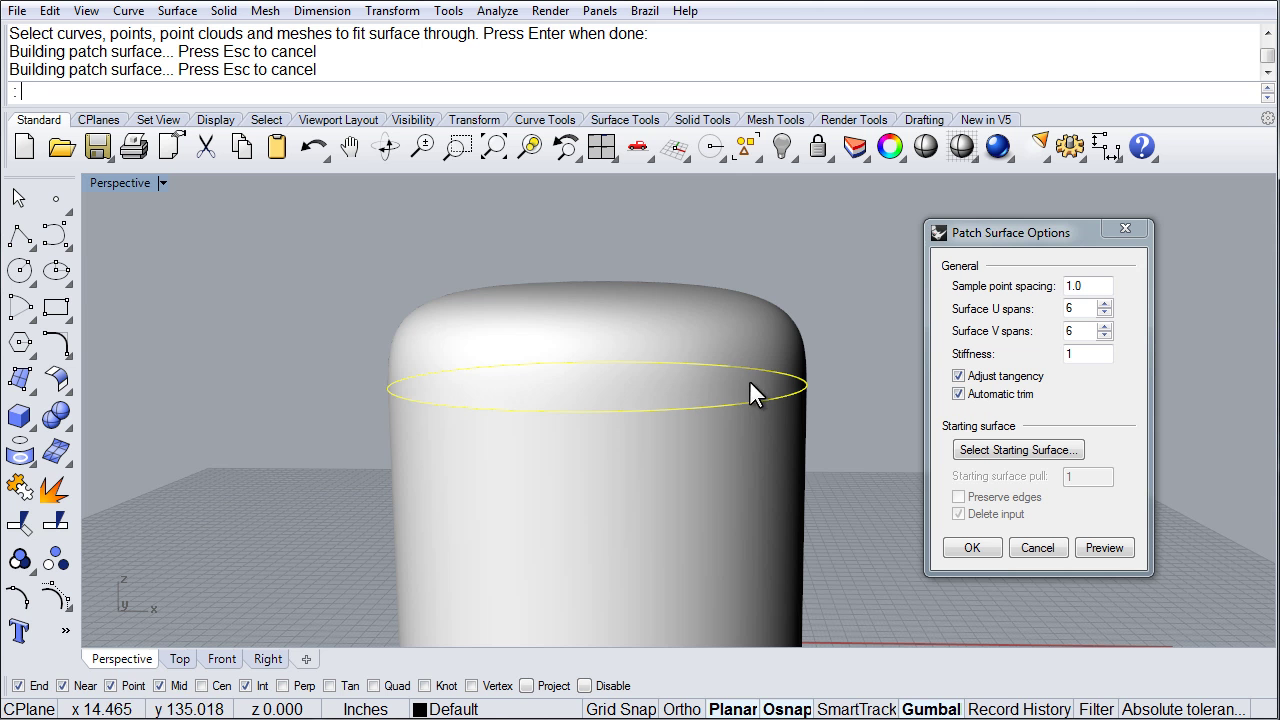
{"action": "left_click", "coordinate": [507, 378]}
{"action": "left_click", "coordinate": [419, 405]}
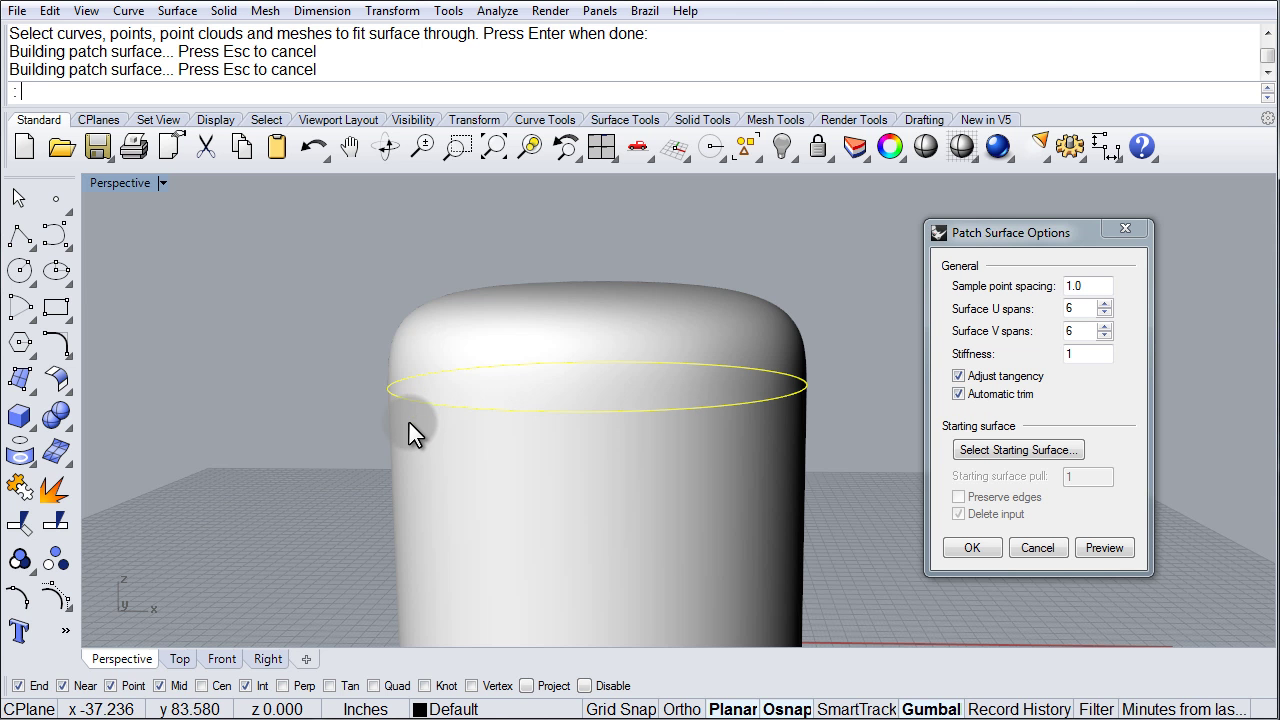
{"action": "left_click", "coordinate": [597, 312]}
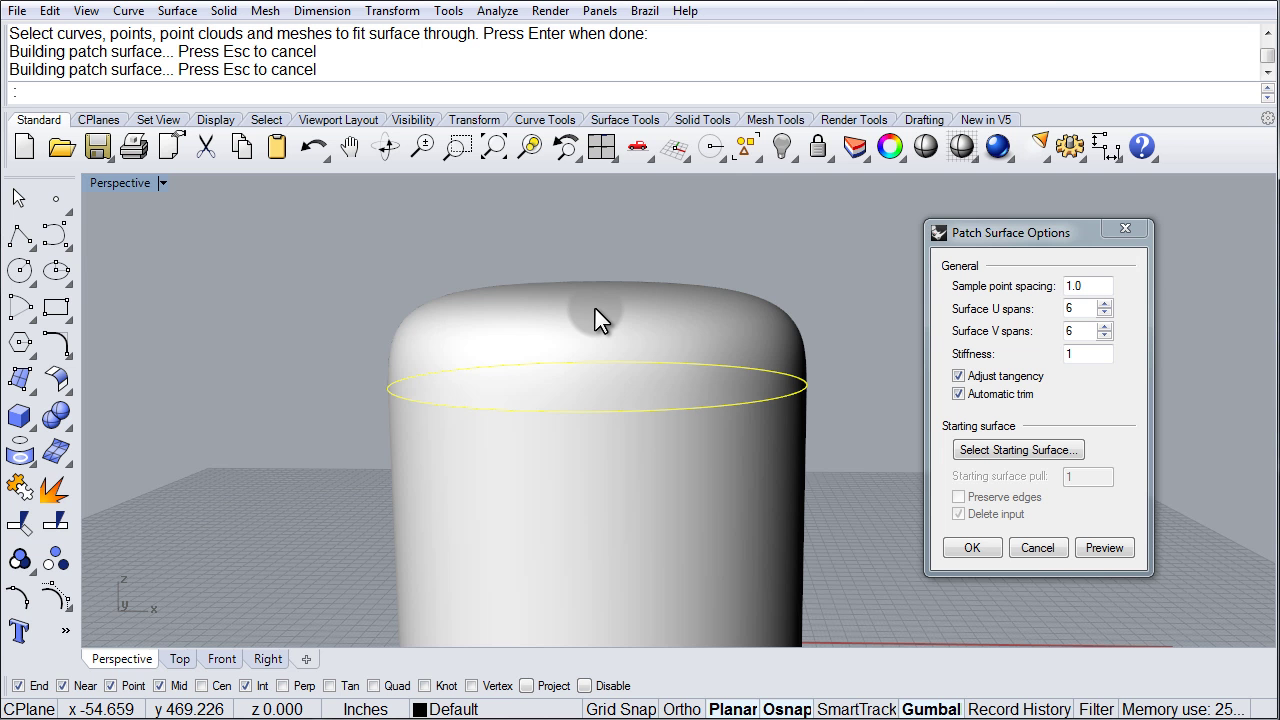
Set patch stiffness to .1 and preview the resulting wavy, sunken cap
{"action": "double_click", "coordinate": [1075, 354]}
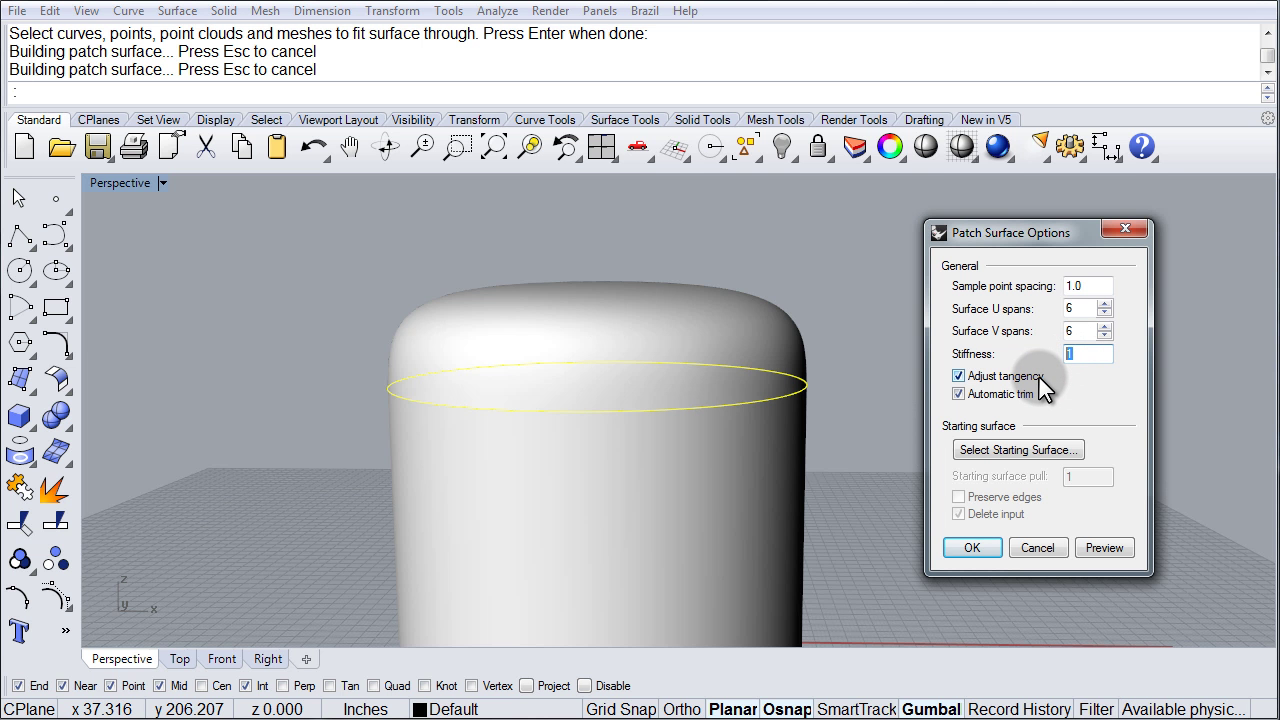
{"action": "type", "text": ".1"}
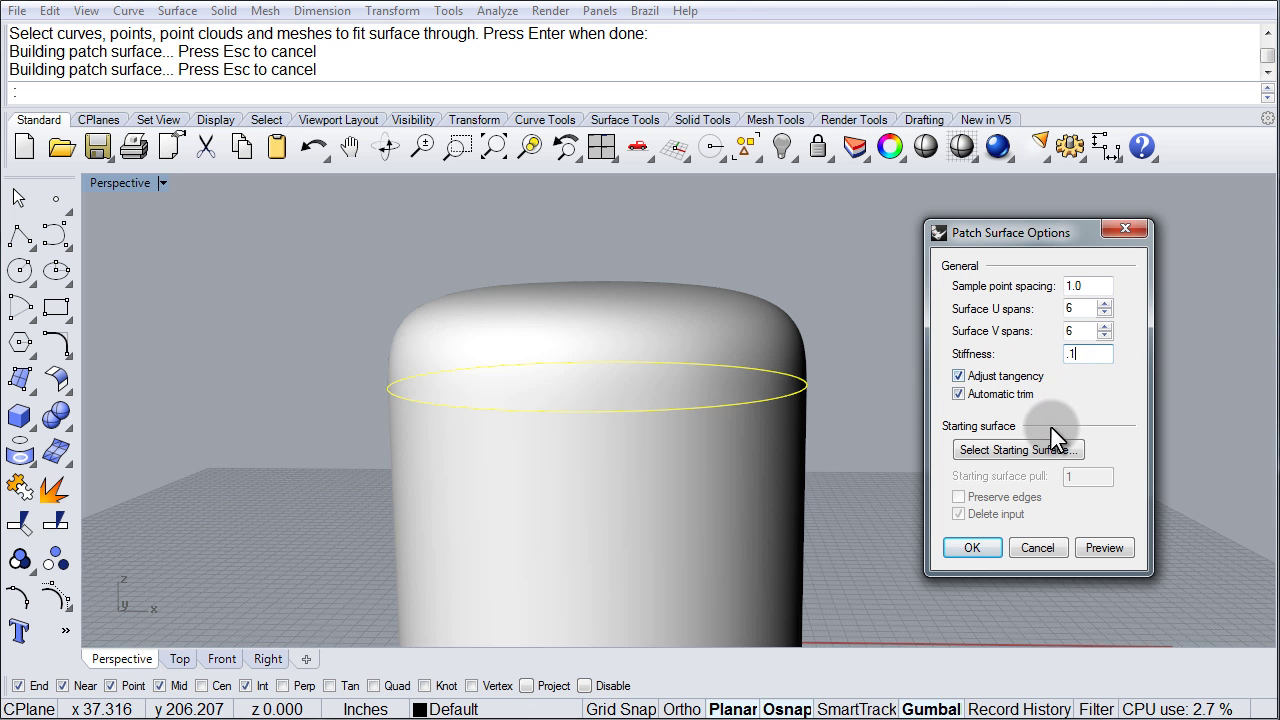
{"action": "left_click", "coordinate": [1103, 548]}
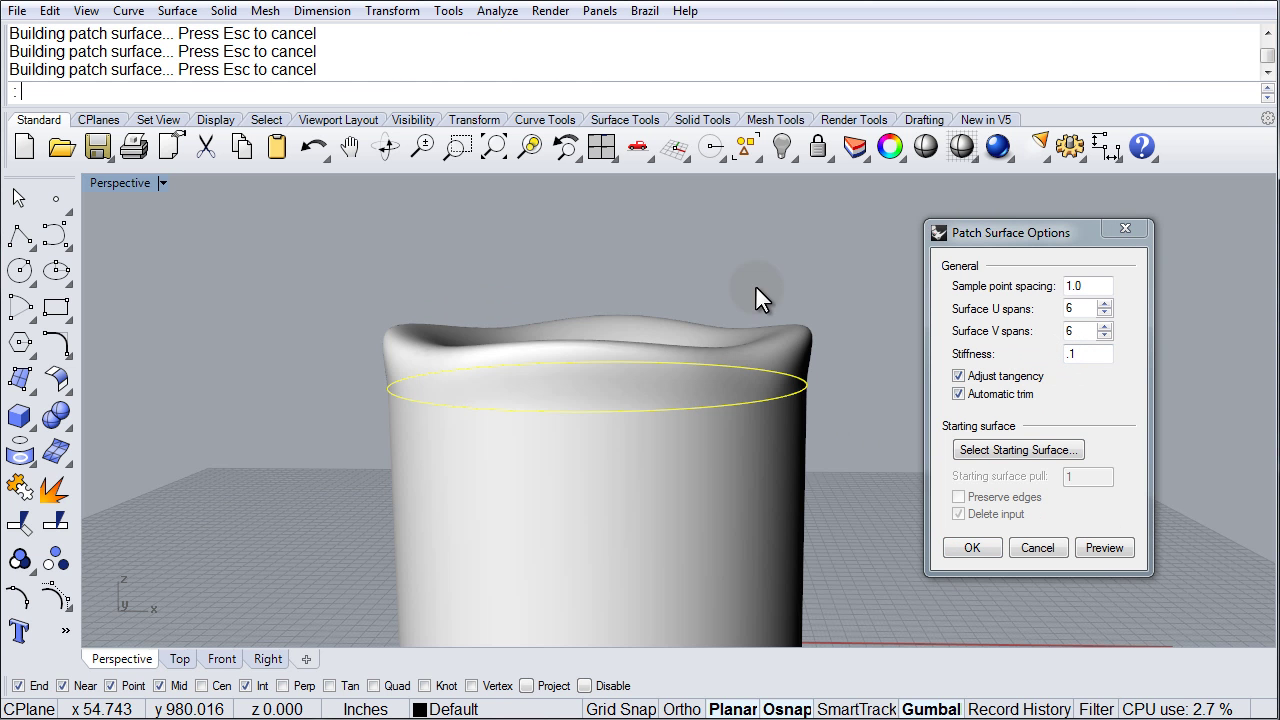
{"action": "mouse_move", "coordinate": [755, 287]}
{"action": "right_mouse_down"}
{"action": "mouse_move", "coordinate": [672, 528]}
{"action": "mouse_move", "coordinate": [666, 480]}
{"action": "mouse_move", "coordinate": [690, 455]}
{"action": "right_mouse_up"}
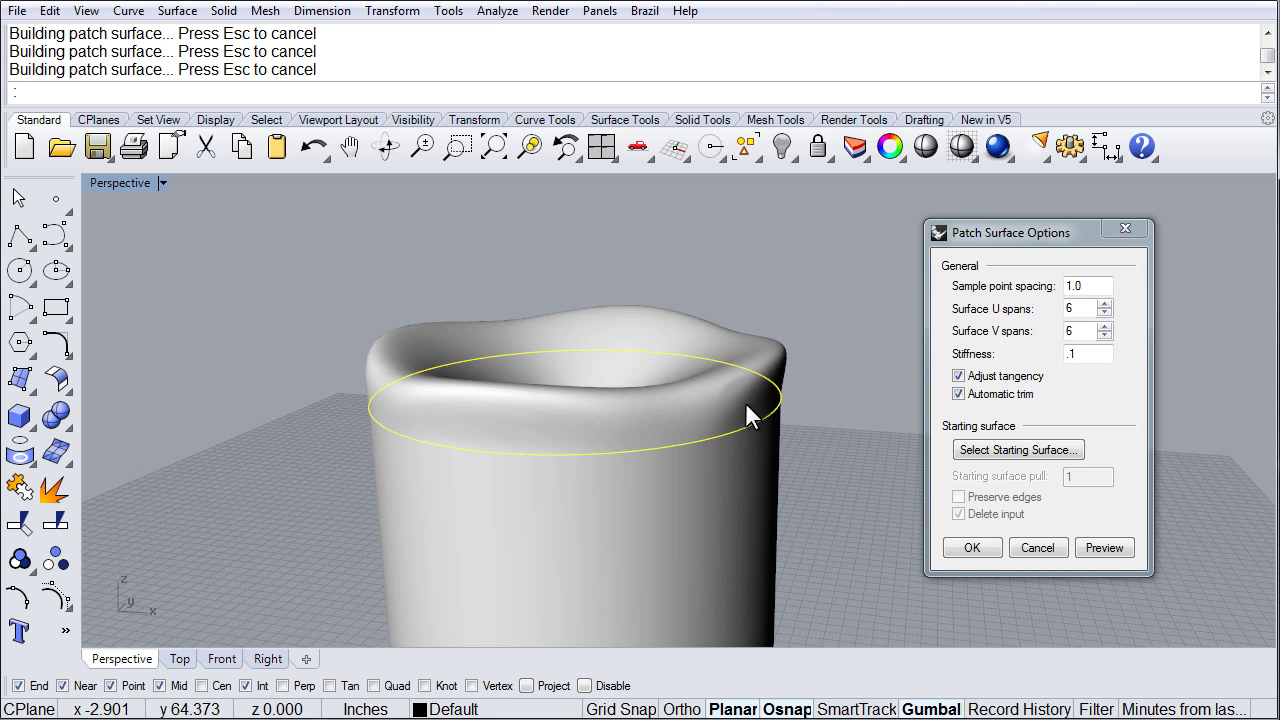
{"action": "left_click", "coordinate": [663, 368]}
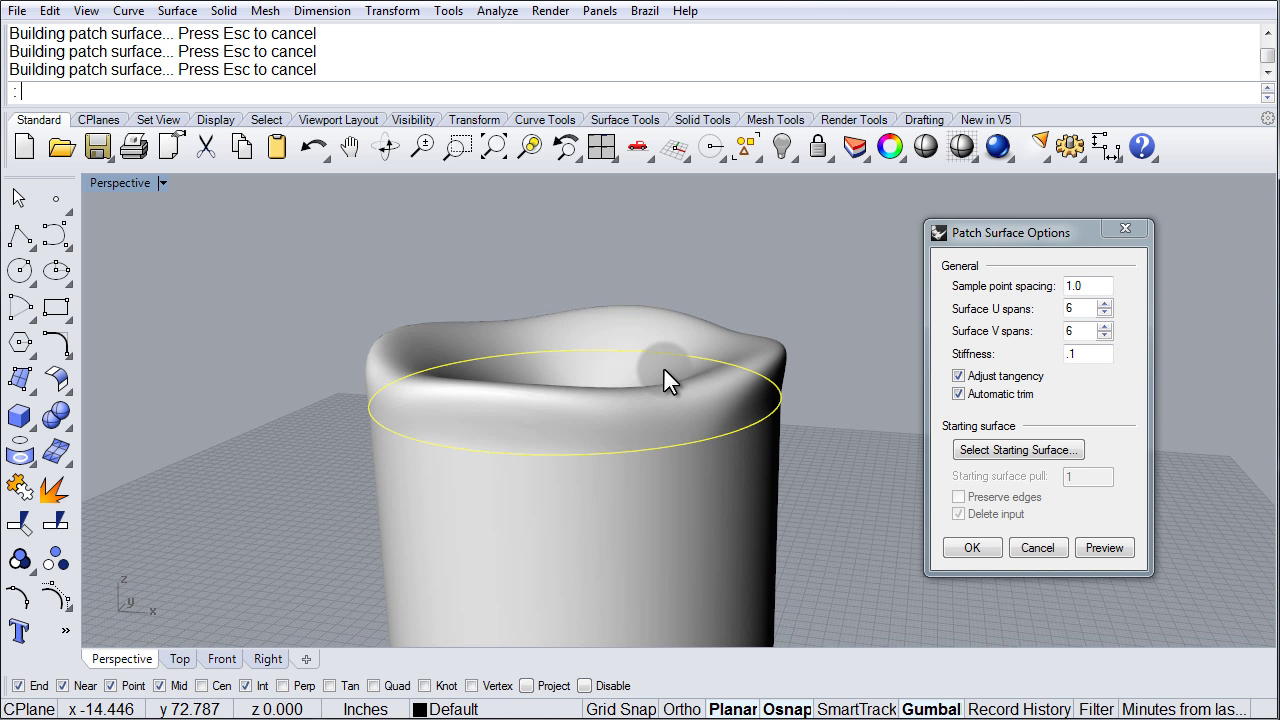
{"action": "right_click_drag", "start_coordinate": [694, 309], "coordinate": [702, 369]}
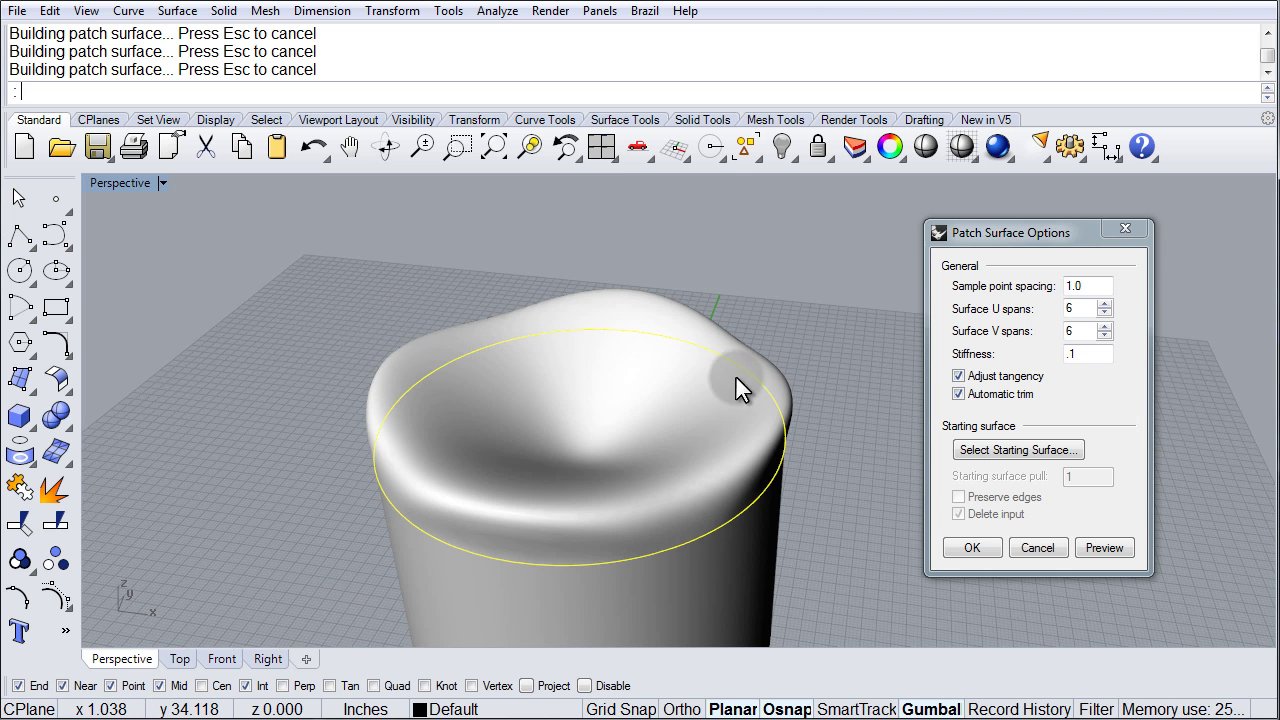
Preview the patch with 10 U and 10 V spans and inspect the rippled cap
{"action": "double_click", "coordinate": [1079, 309]}
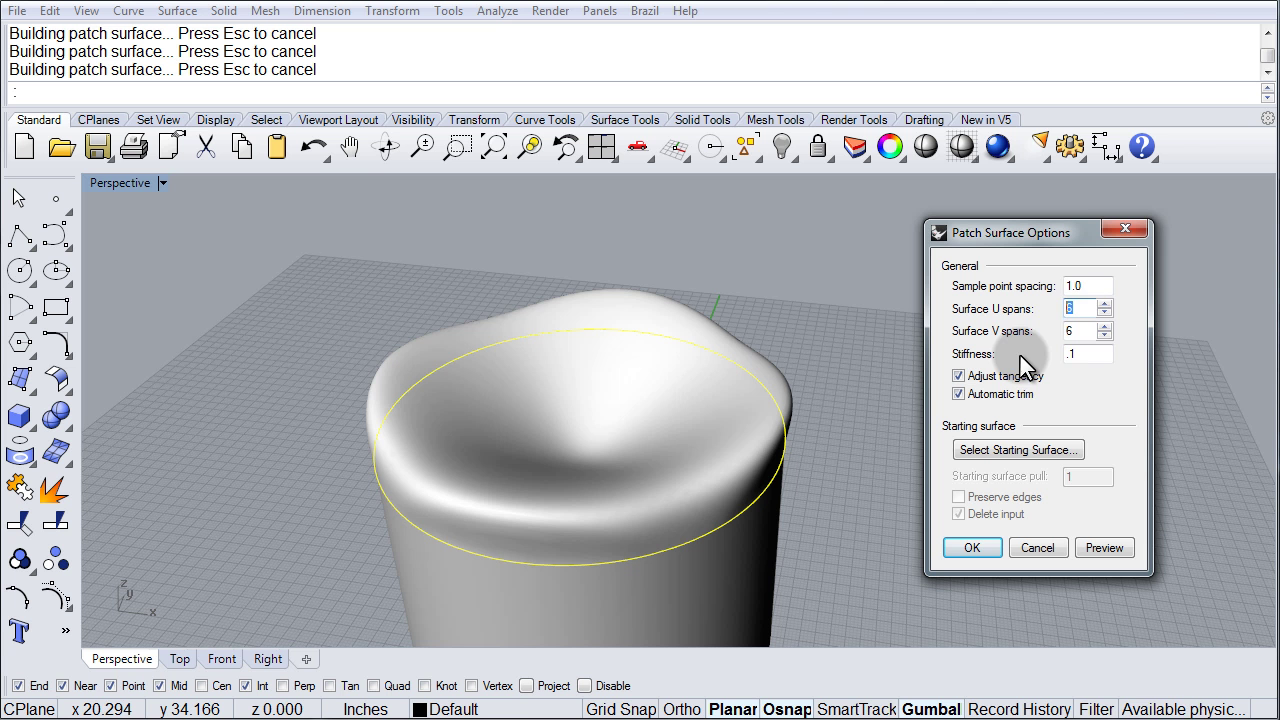
{"action": "type", "text": "10"}
{"action": "double_click", "coordinate": [1079, 331]}
{"action": "type", "text": "1"}
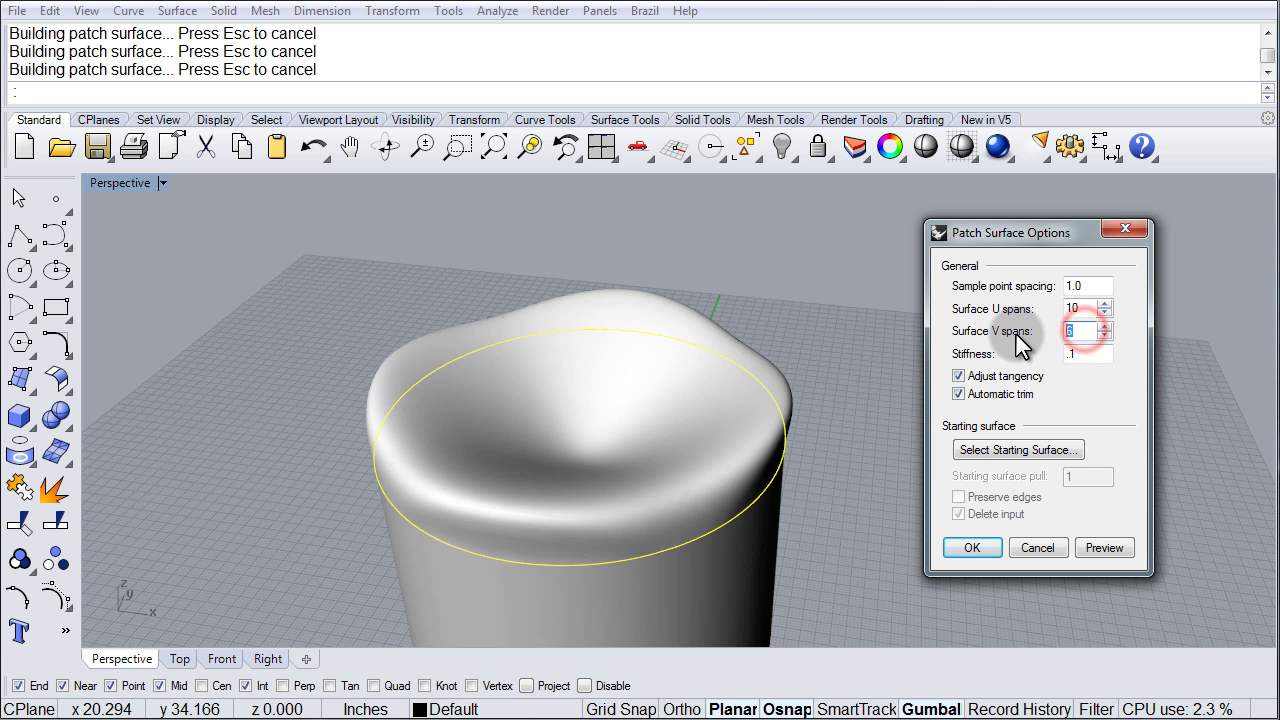
{"action": "type", "text": "0"}
{"action": "left_click", "coordinate": [1100, 547]}
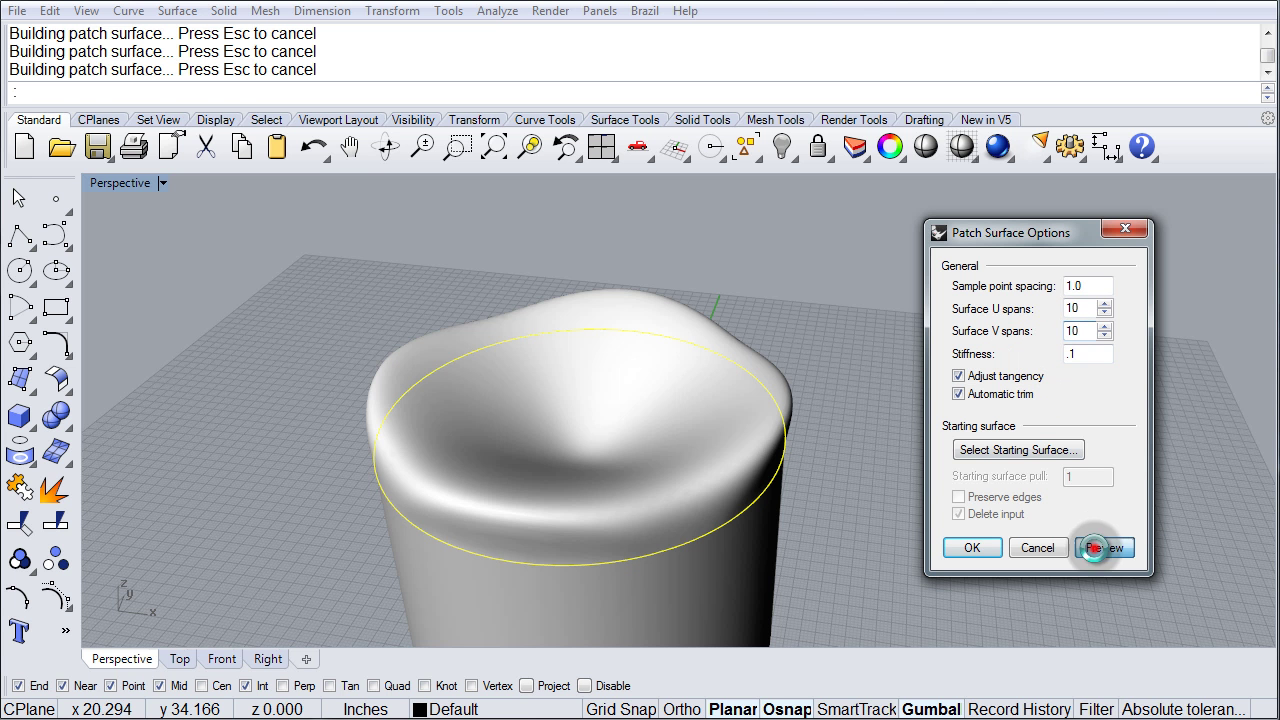
{"action": "mouse_move", "coordinate": [650, 400]}
{"action": "right_mouse_down"}
{"action": "mouse_move", "coordinate": [686, 443]}
{"action": "mouse_move", "coordinate": [723, 337]}
{"action": "mouse_move", "coordinate": [757, 406]}
{"action": "mouse_move", "coordinate": [737, 457]}
{"action": "mouse_move", "coordinate": [684, 453]}
{"action": "right_mouse_up"}
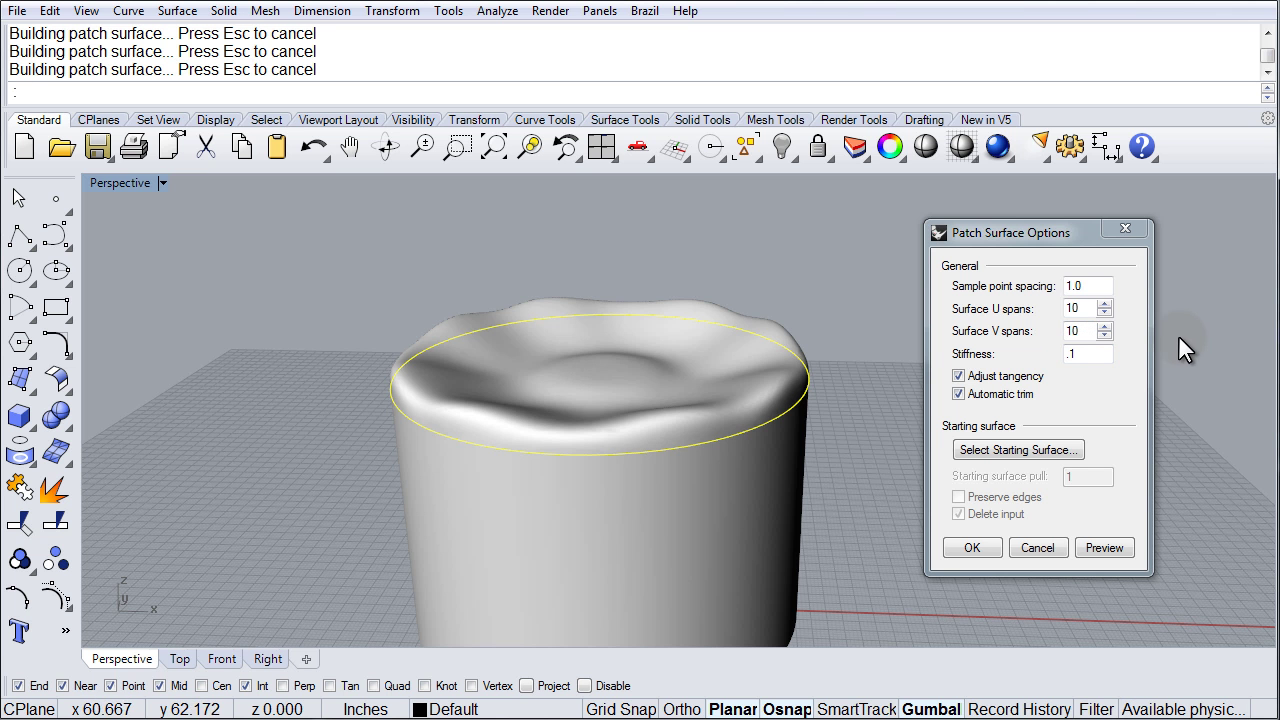
Restore 6 U and V spans with stiffness 1 and preview the smooth dome
{"action": "double_click", "coordinate": [1078, 308]}
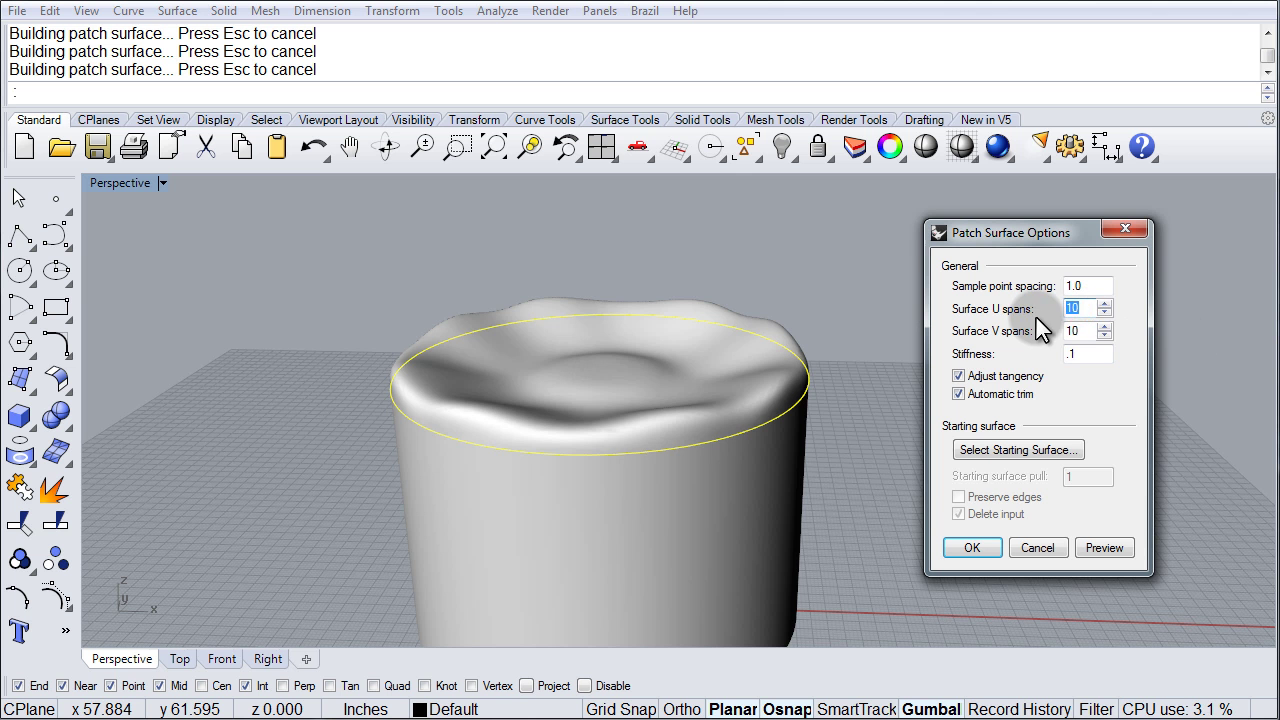
{"action": "type", "text": "6"}
{"action": "double_click", "coordinate": [1078, 330]}
{"action": "type", "text": "6"}
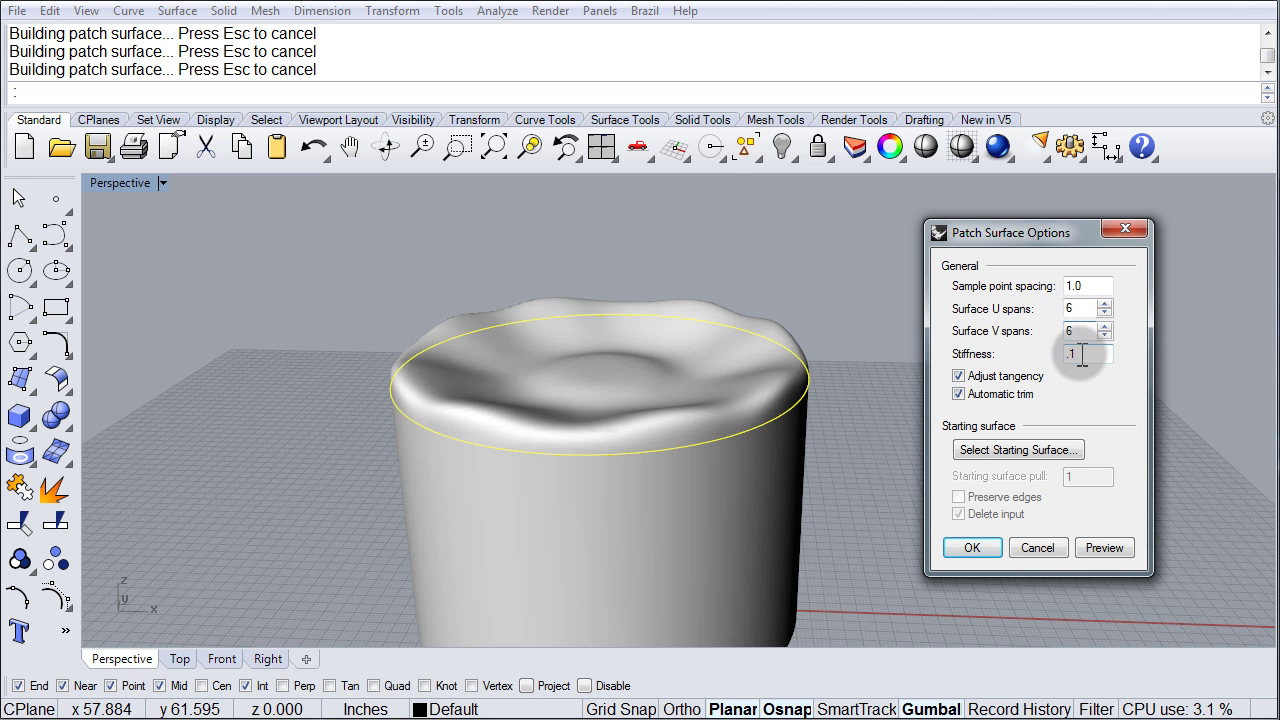
{"action": "double_click", "coordinate": [1082, 355]}
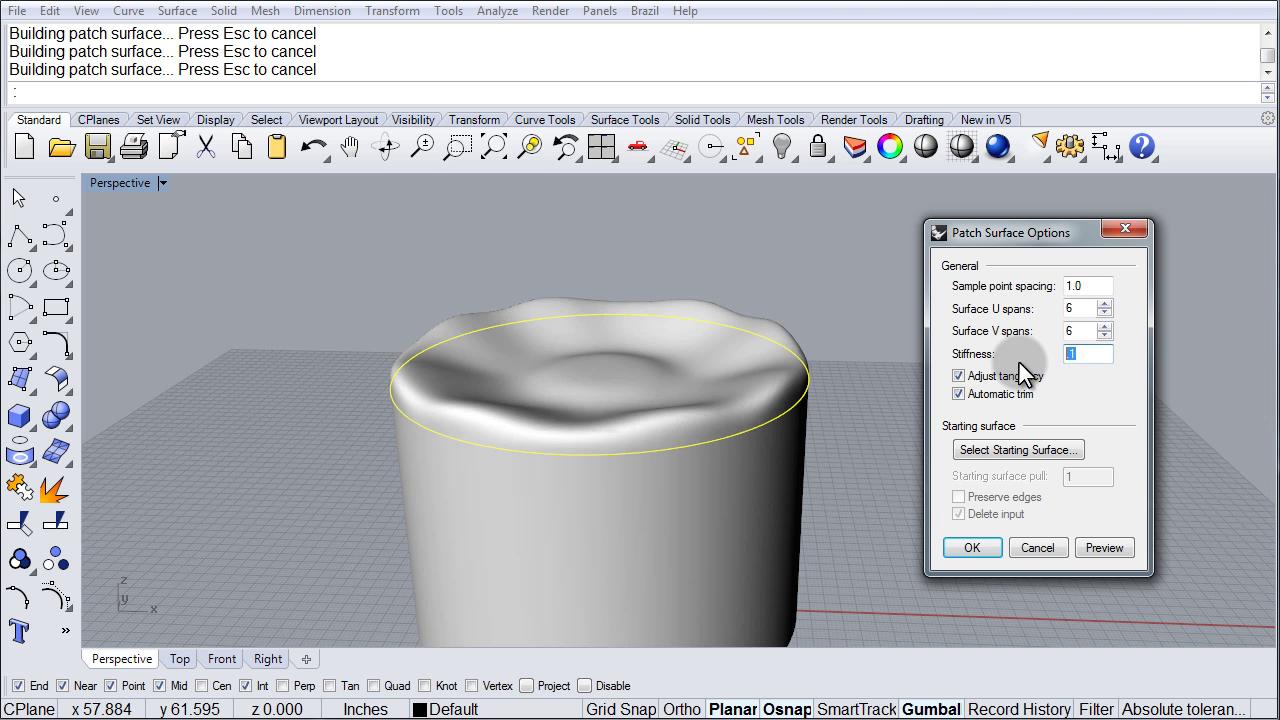
{"action": "type", "text": "1"}
{"action": "left_click", "coordinate": [1105, 547]}
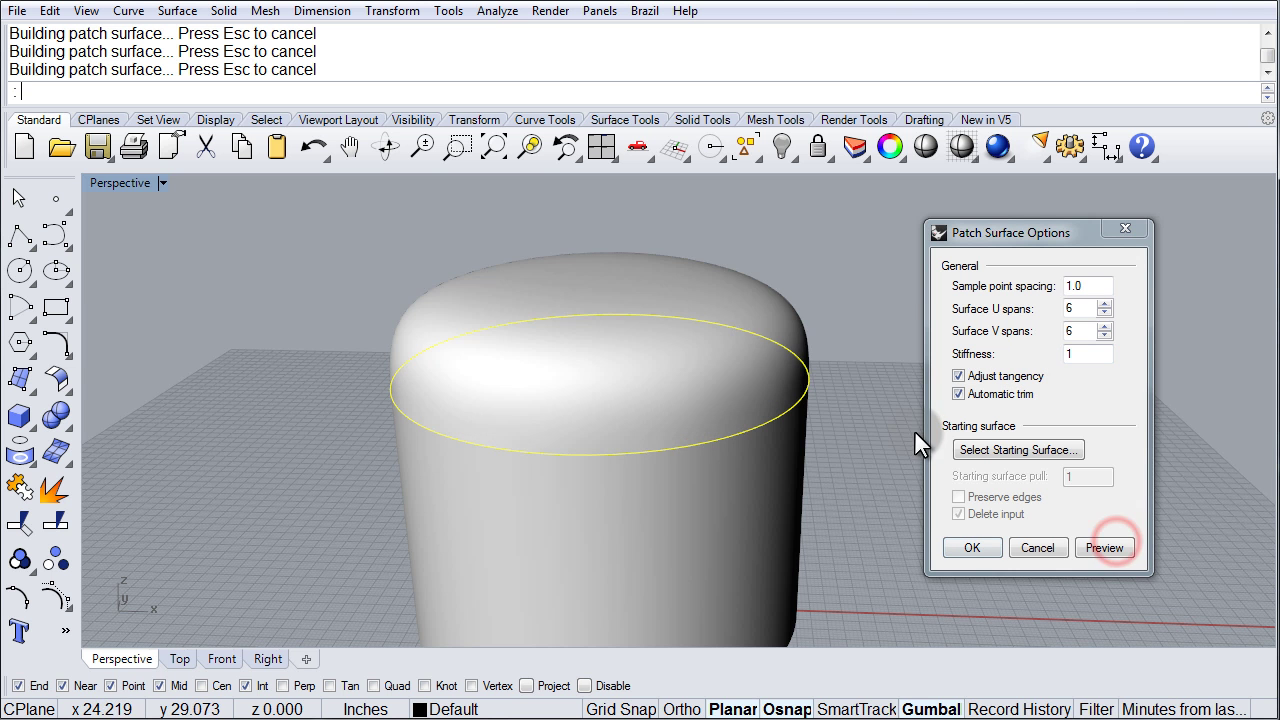
{"action": "right_click_drag", "start_coordinate": [731, 300], "coordinate": [729, 462]}
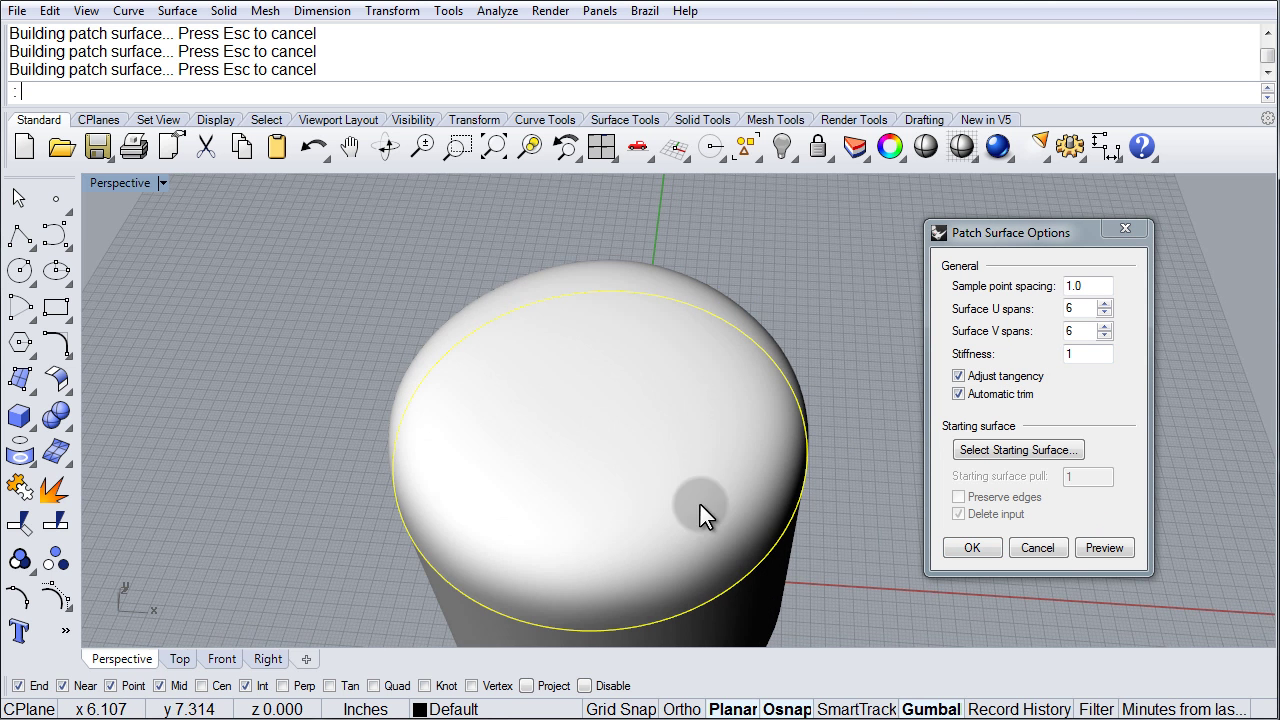
{"action": "right_click_drag", "start_coordinate": [700, 506], "coordinate": [797, 362]}
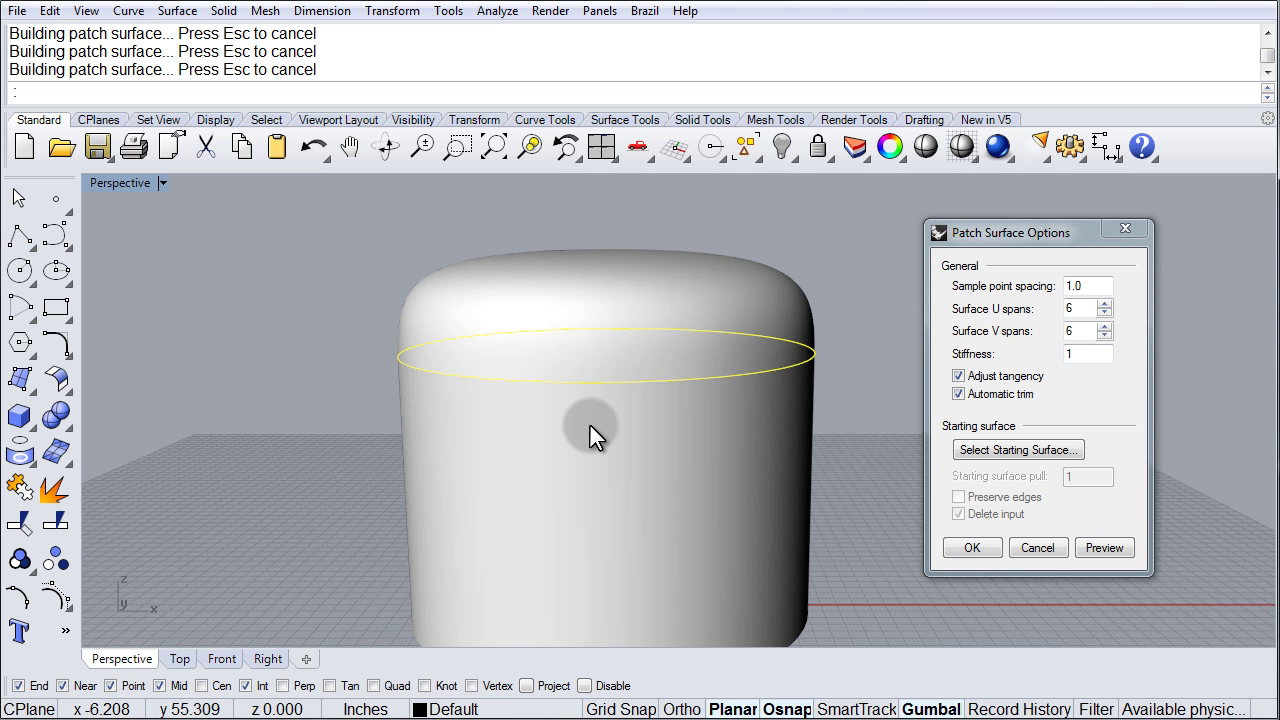
Preview the patch with Adjust tangency off to see a flat cap
{"action": "left_click", "coordinate": [959, 376]}
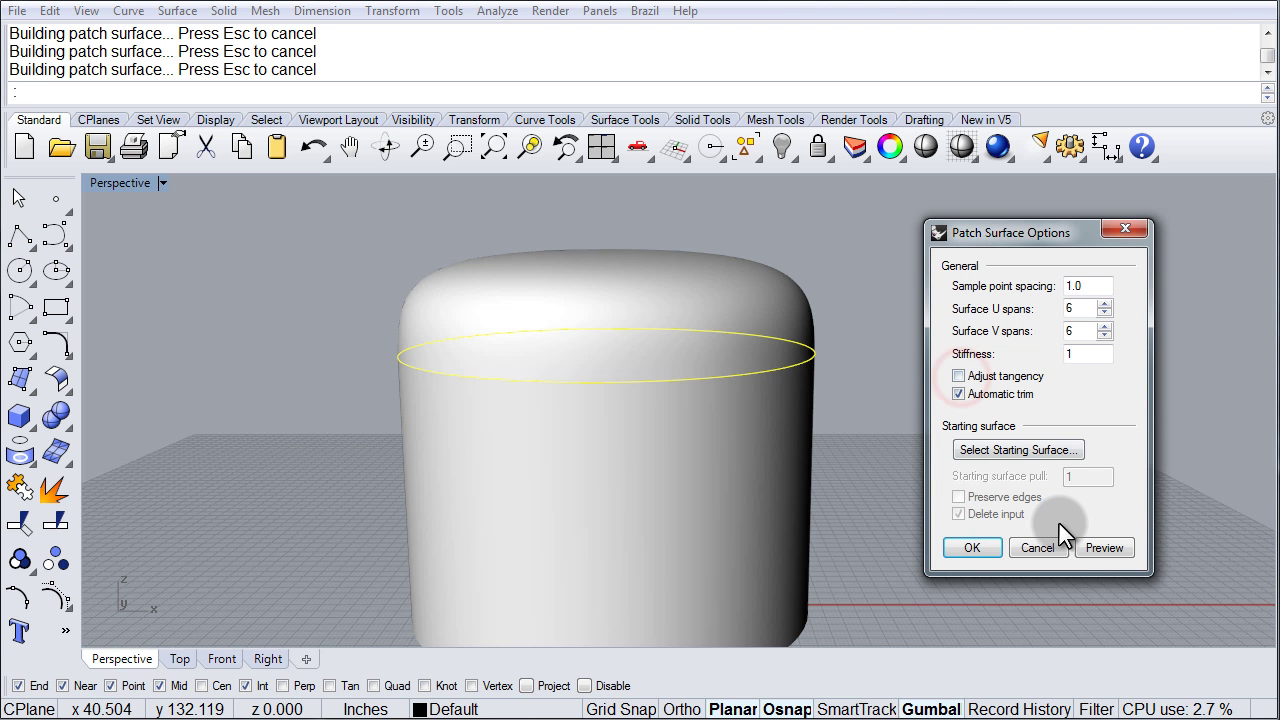
{"action": "left_click", "coordinate": [1104, 547]}
{"action": "right_click_drag", "start_coordinate": [697, 270], "coordinate": [687, 355]}
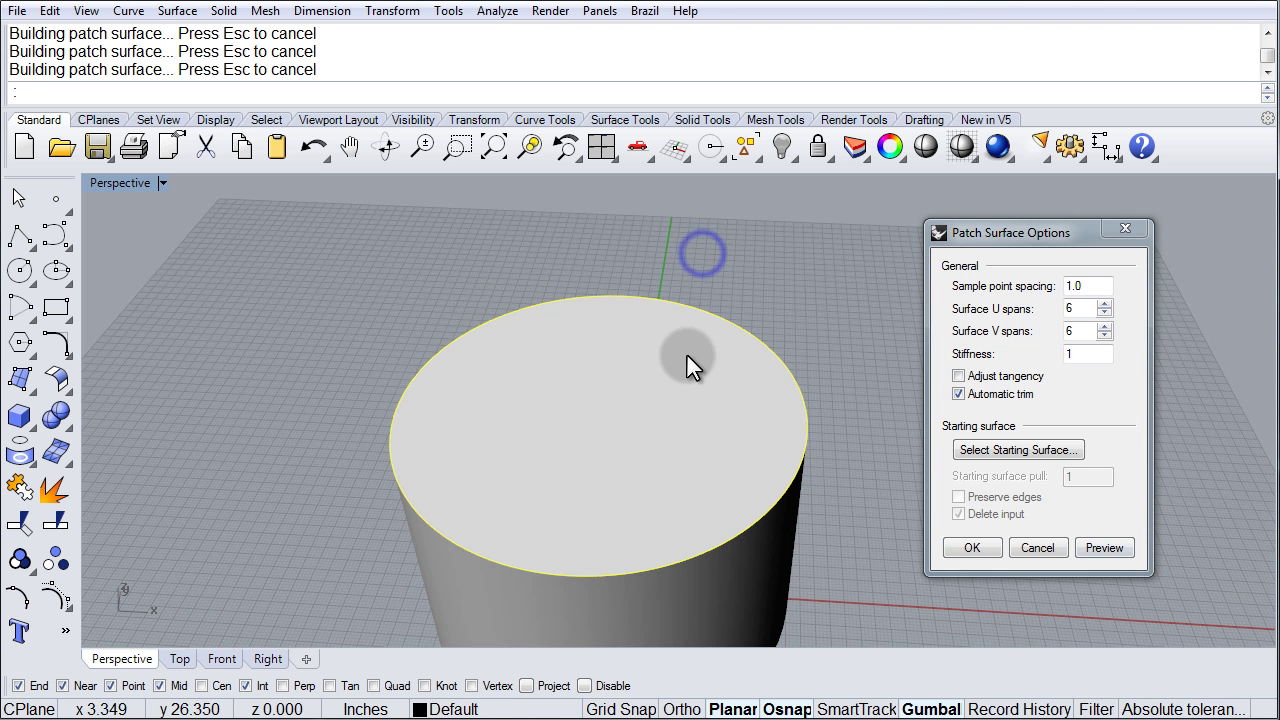
{"action": "right_click_drag", "start_coordinate": [601, 437], "coordinate": [608, 341]}
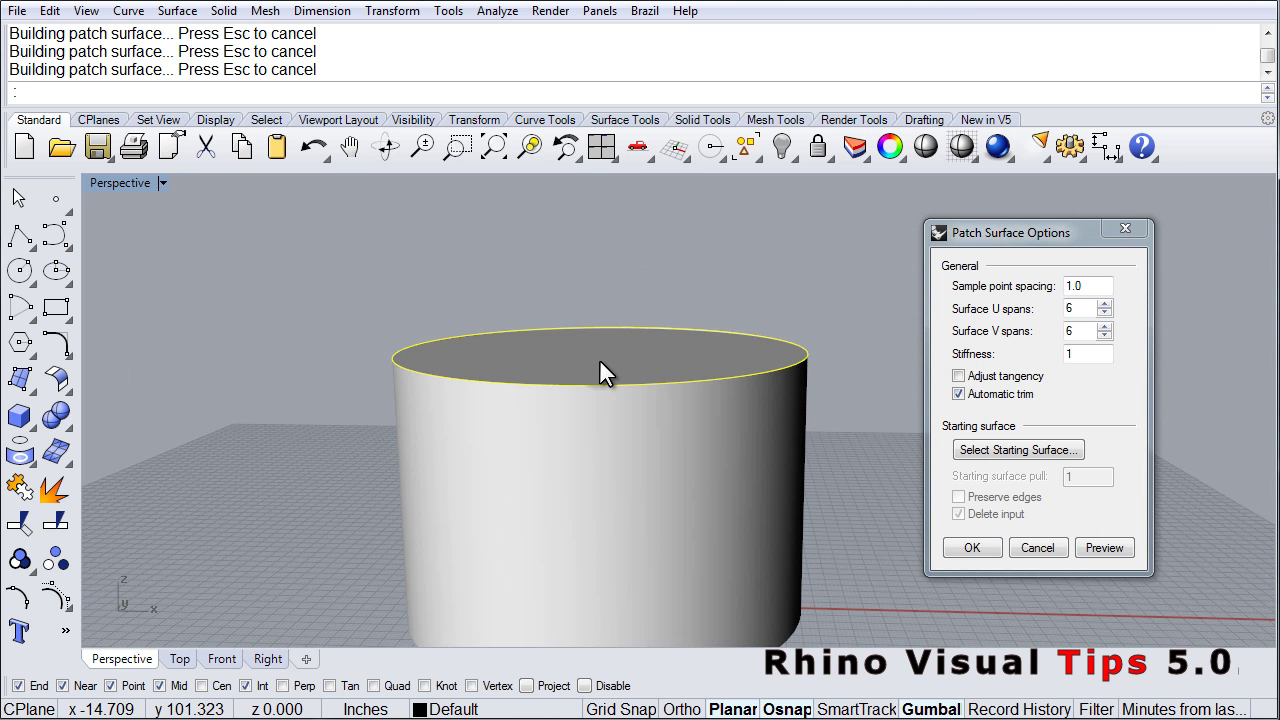
Re-enable Adjust tangency, preview the dome, and create the patch surface
{"action": "left_click", "coordinate": [958, 377]}
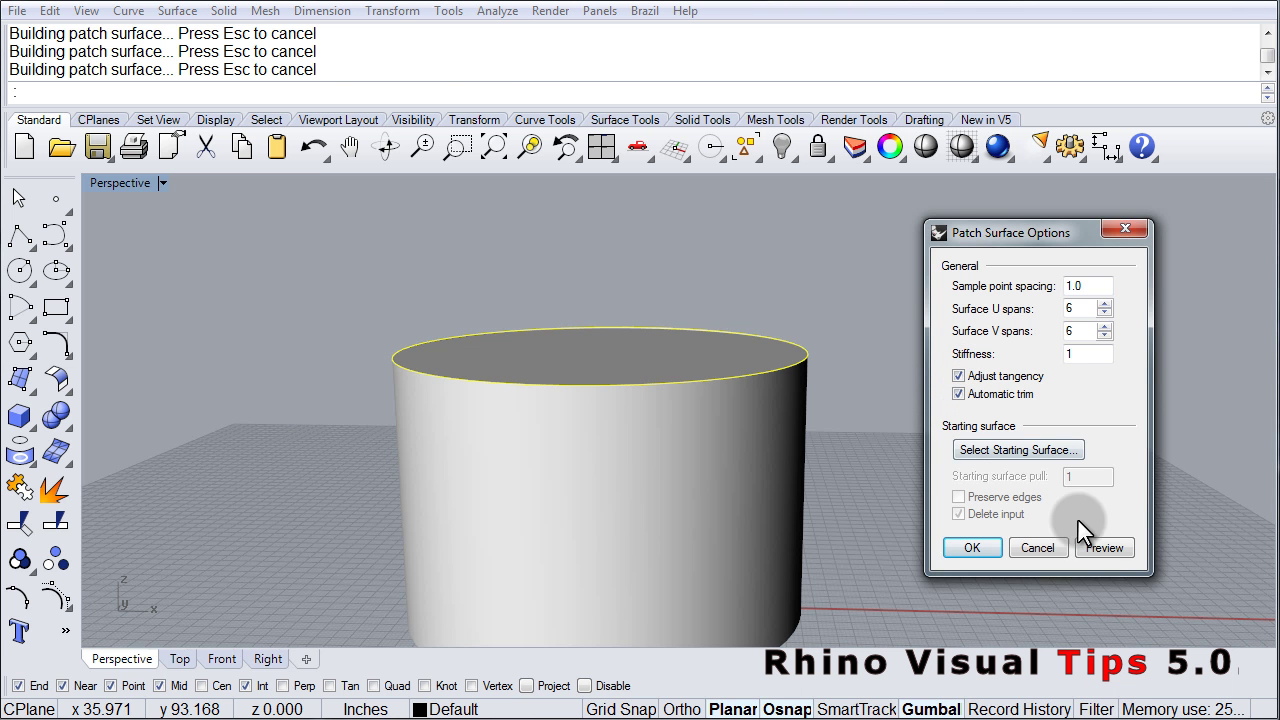
{"action": "left_click", "coordinate": [1100, 548]}
{"action": "right_click_drag", "start_coordinate": [851, 286], "coordinate": [831, 334]}
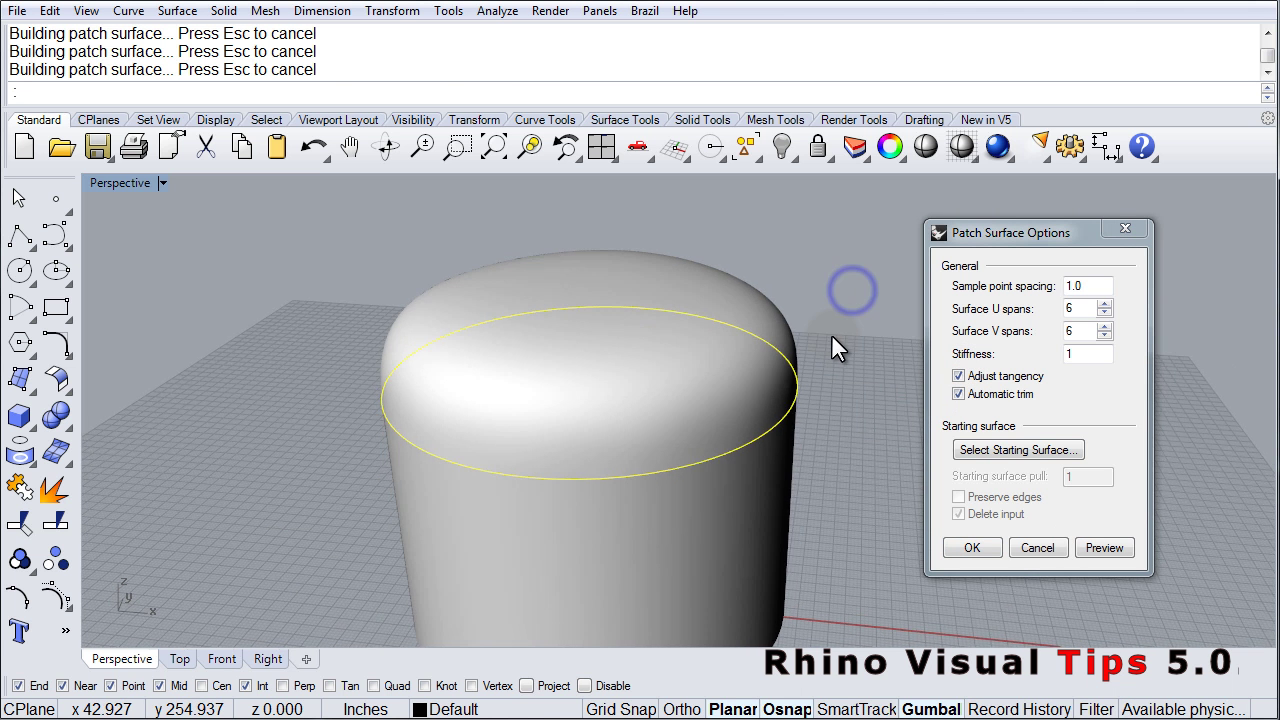
{"action": "left_click", "coordinate": [972, 548]}
{"action": "right_click_drag", "start_coordinate": [823, 333], "coordinate": [817, 381]}
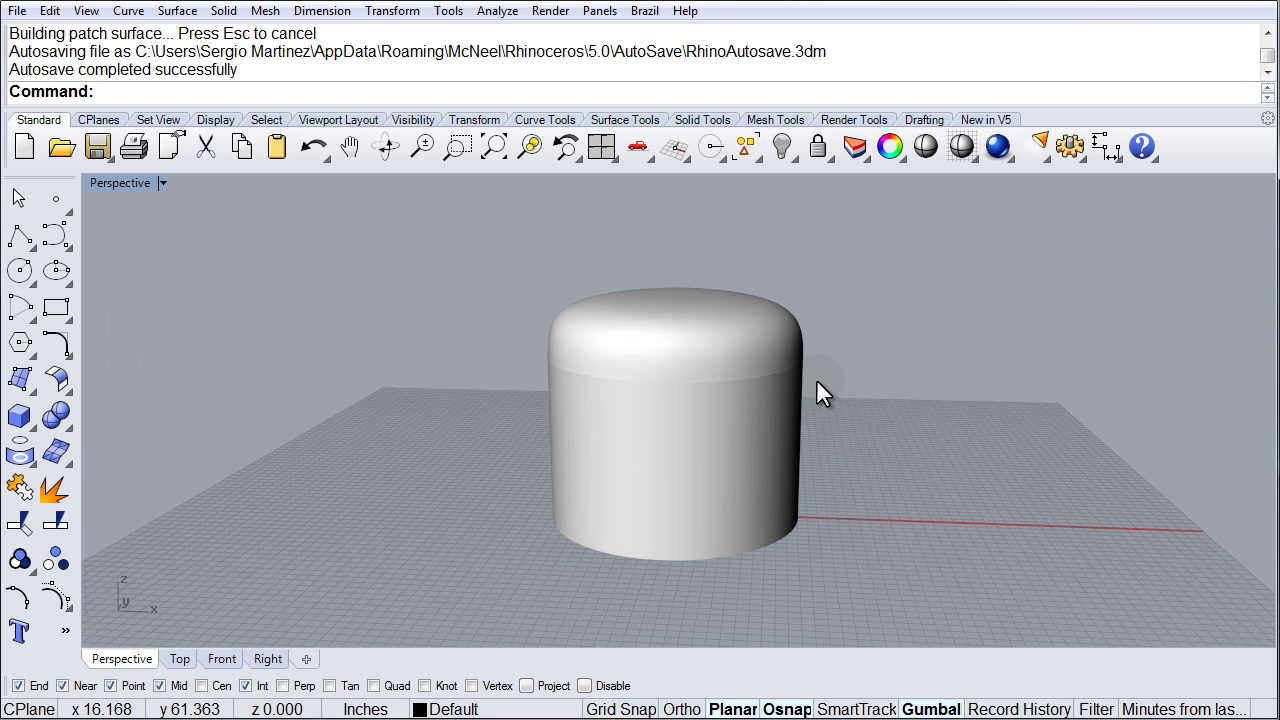
Delete the test cylinder and orbit over the remaining dome
{"action": "right_click_drag", "start_coordinate": [814, 371], "coordinate": [737, 449]}
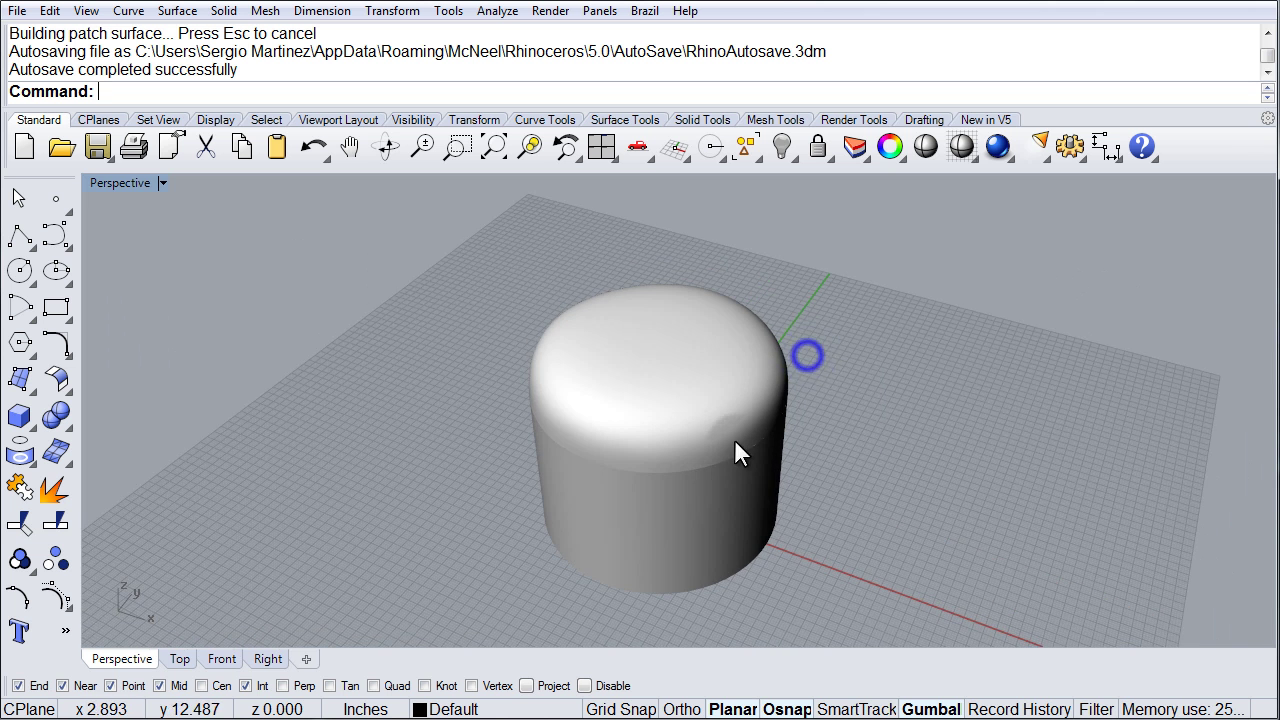
{"action": "right_click_drag", "start_coordinate": [684, 493], "coordinate": [686, 377]}
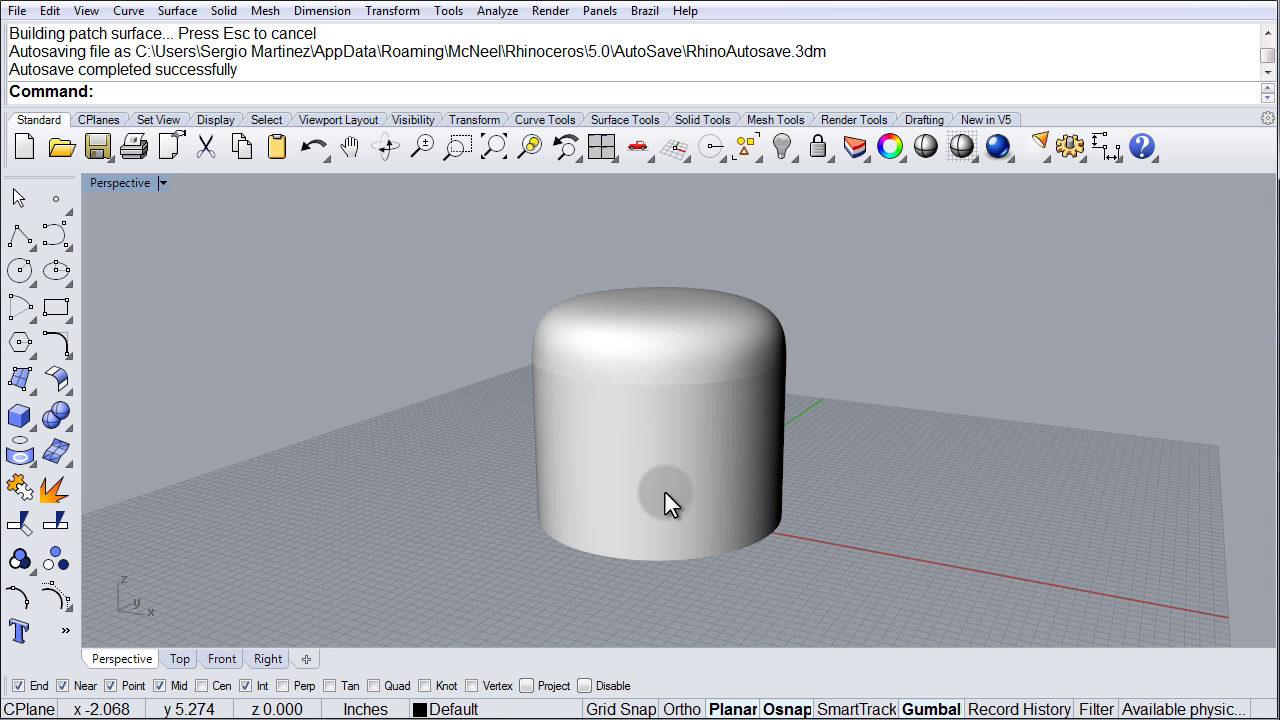
{"action": "left_click", "coordinate": [648, 468]}
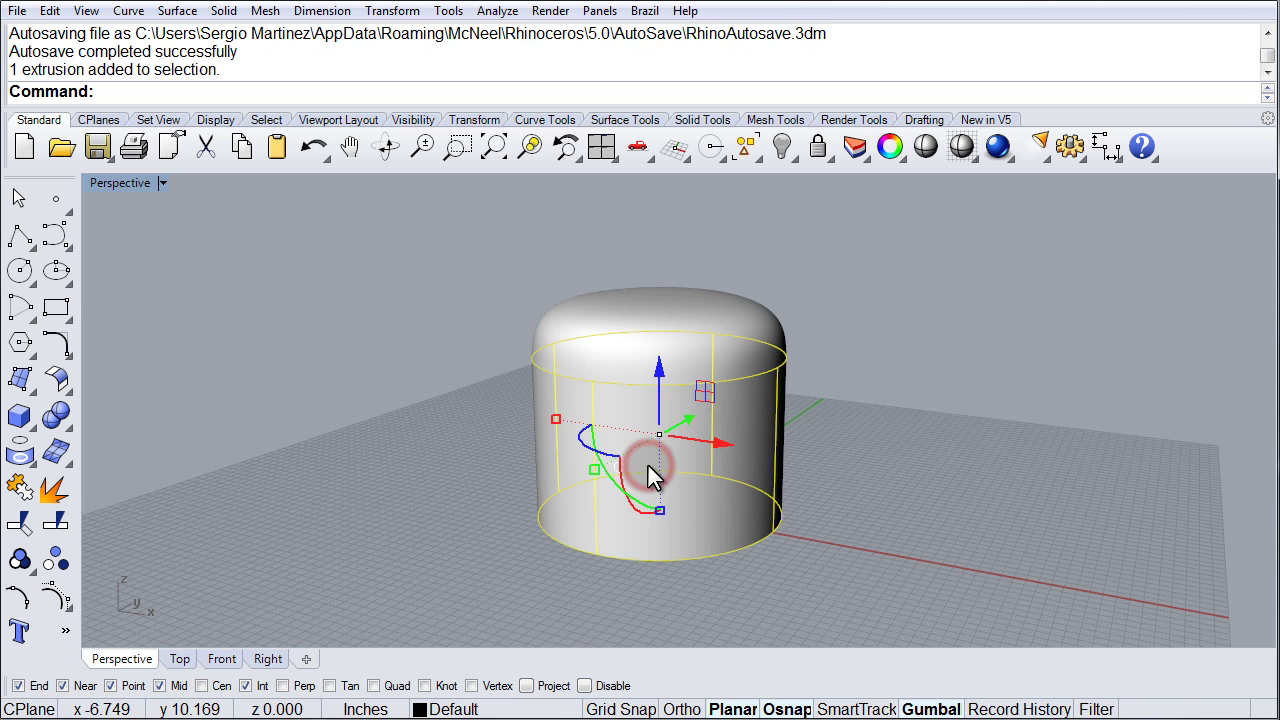
{"action": "key", "text": "Delete"}
{"action": "right_click_drag", "start_coordinate": [859, 309], "coordinate": [676, 319]}
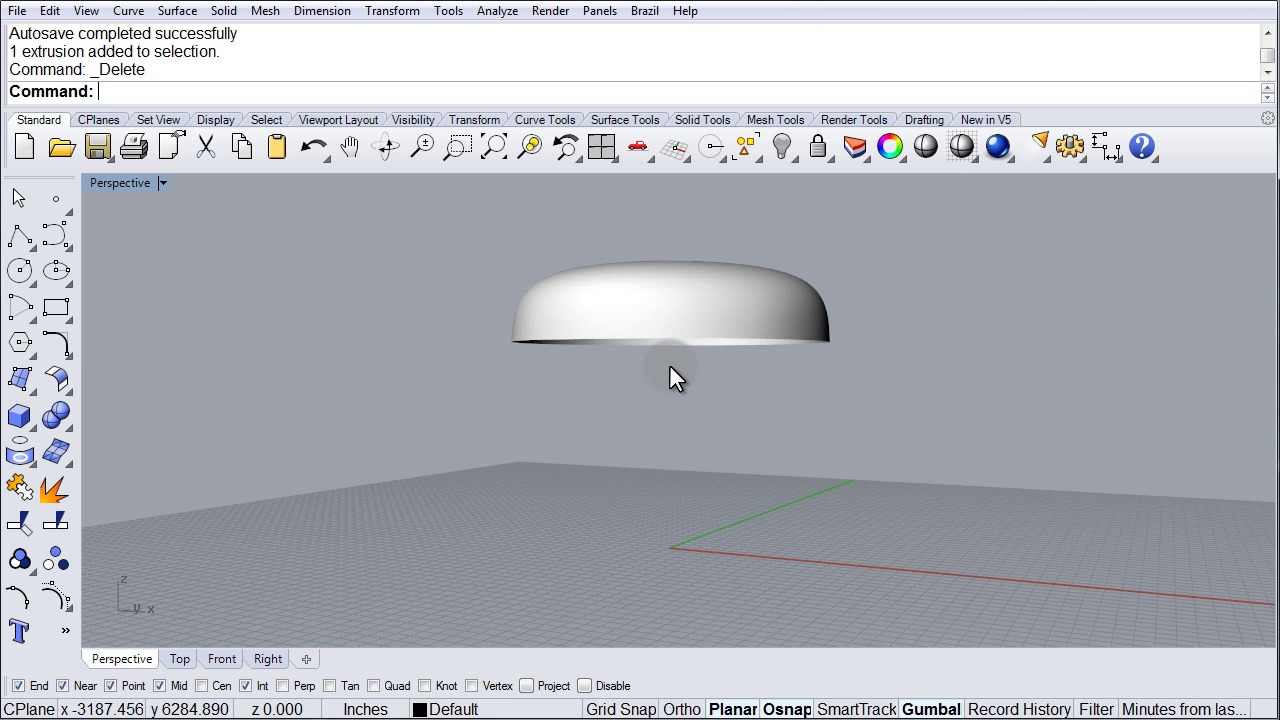
{"action": "right_click_drag", "start_coordinate": [785, 252], "coordinate": [723, 407]}
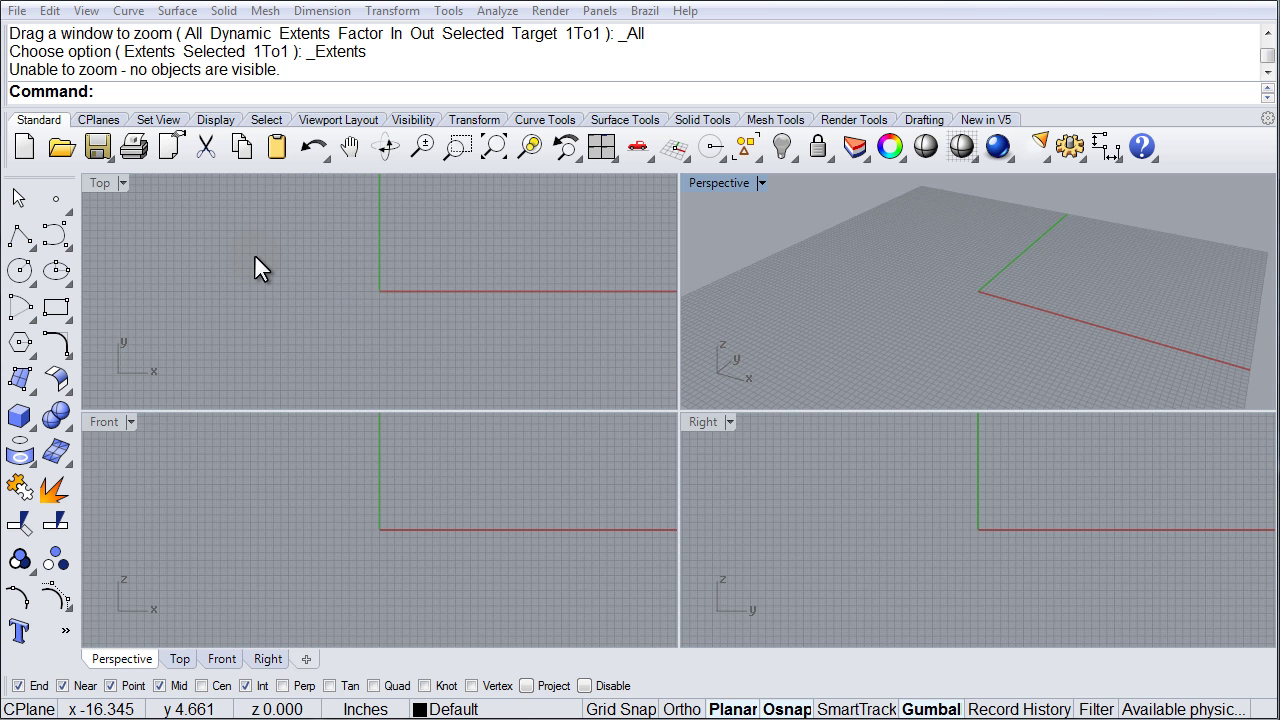
Maximize the Top viewport and adjust its zoom and framing
{"action": "double_click", "coordinate": [103, 185]}
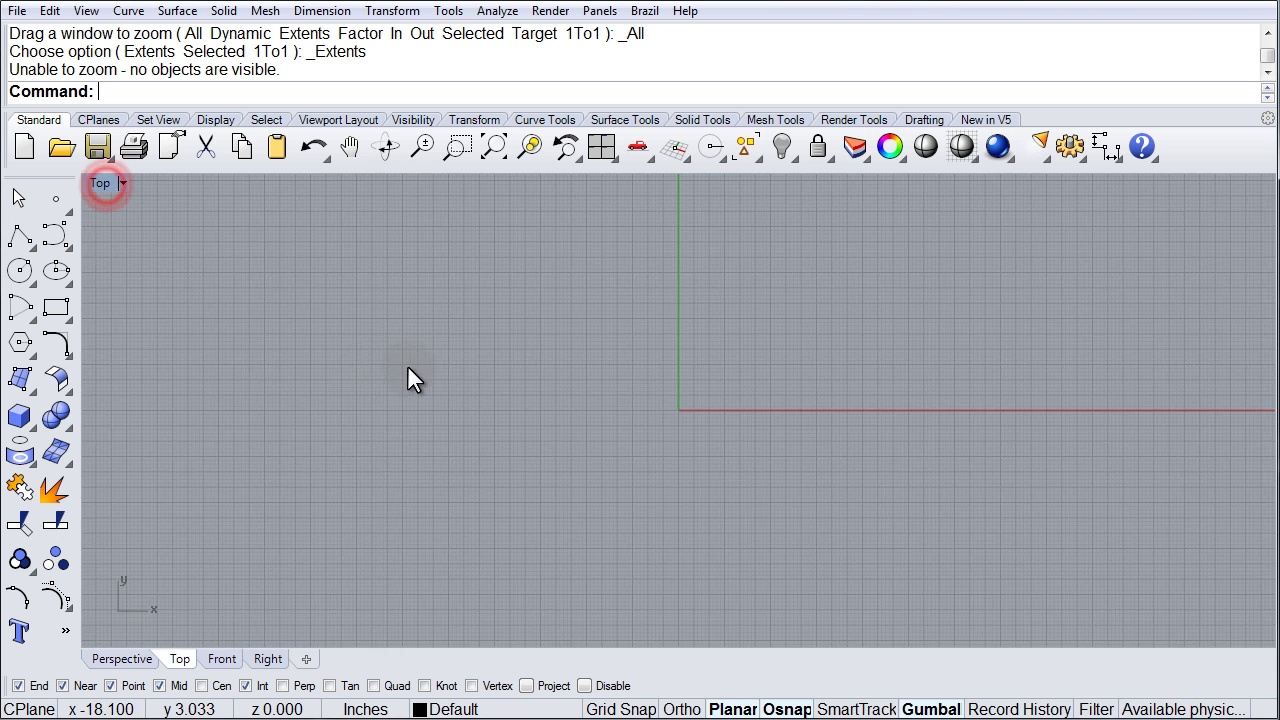
{"action": "scroll", "coordinate": [415, 370], "scroll_direction": "down", "scroll_amount": 3}
{"action": "right_click_drag", "start_coordinate": [432, 380], "coordinate": [557, 410]}
{"action": "scroll", "coordinate": [540, 410], "scroll_direction": "down", "scroll_amount": 2}
{"action": "scroll", "coordinate": [560, 409], "scroll_direction": "up", "scroll_amount": 5}
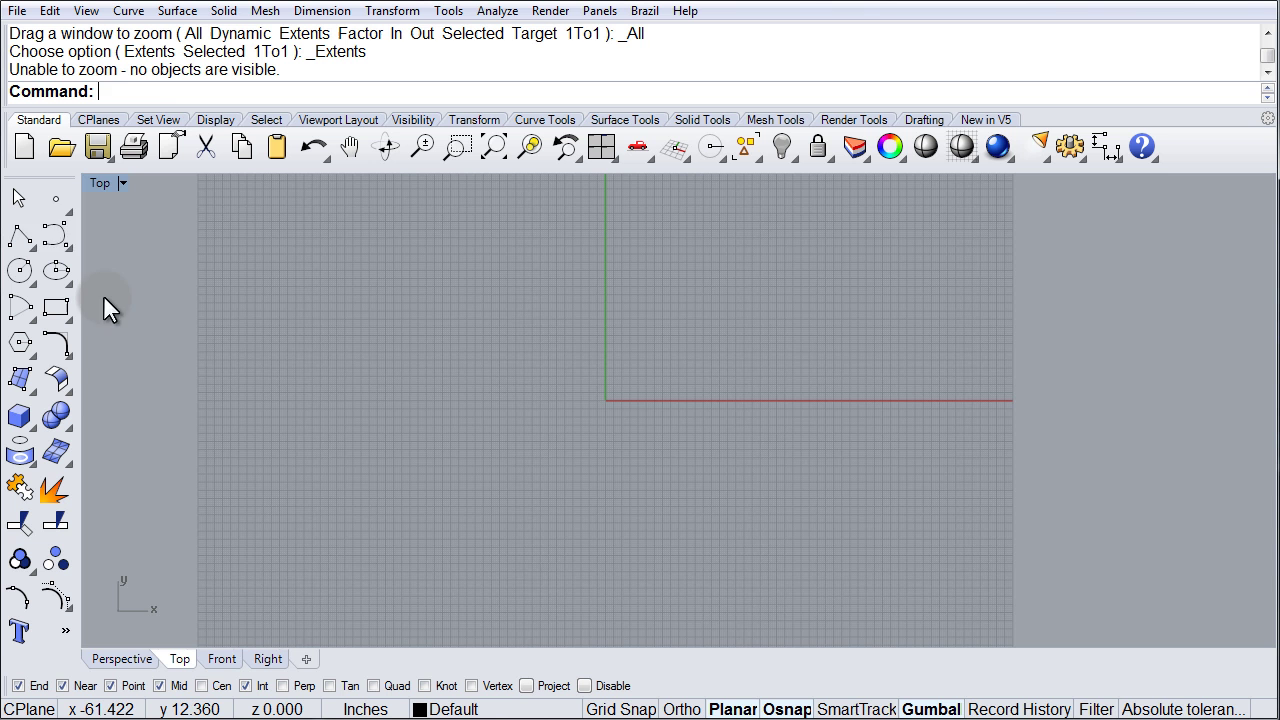
Draw the closed outer island contour with an Interpolate Points curve
{"action": "left_click", "coordinate": [54, 234]}
{"action": "left_click", "coordinate": [127, 244]}
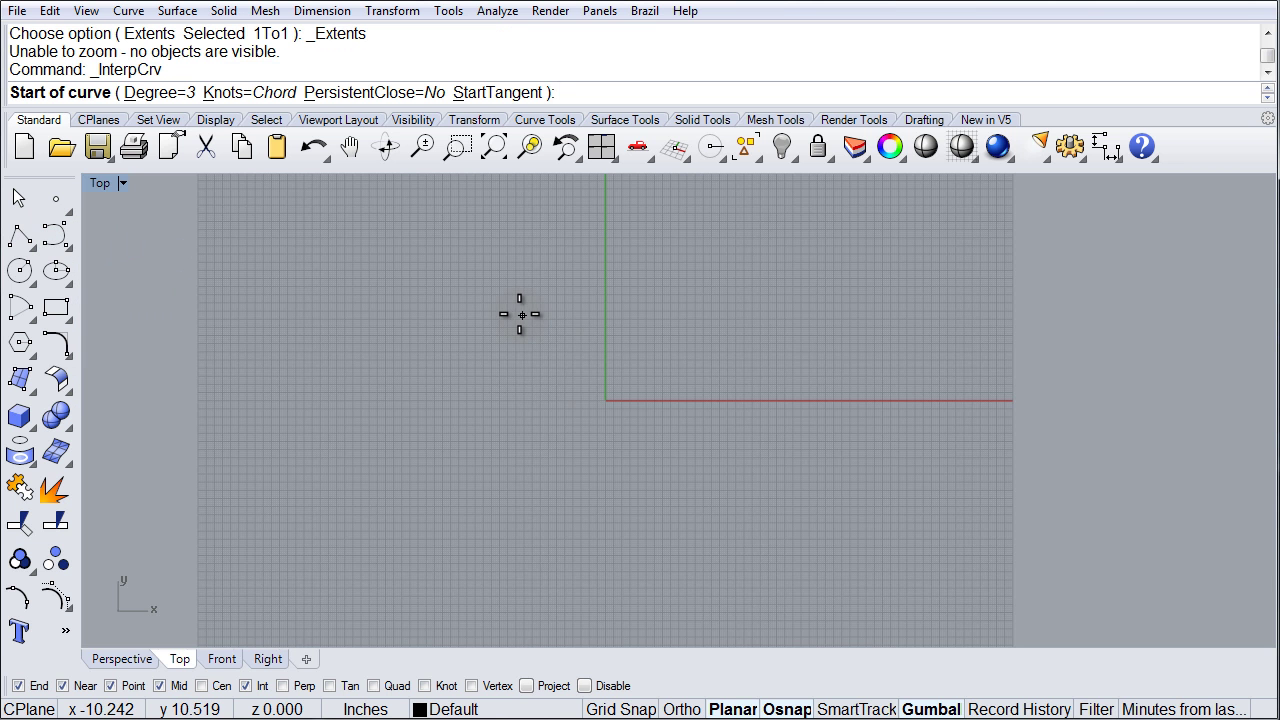
{"action": "left_click", "coordinate": [455, 332]}
{"action": "left_click", "coordinate": [514, 301]}
{"action": "left_click", "coordinate": [551, 236]}
{"action": "left_click", "coordinate": [593, 212]}
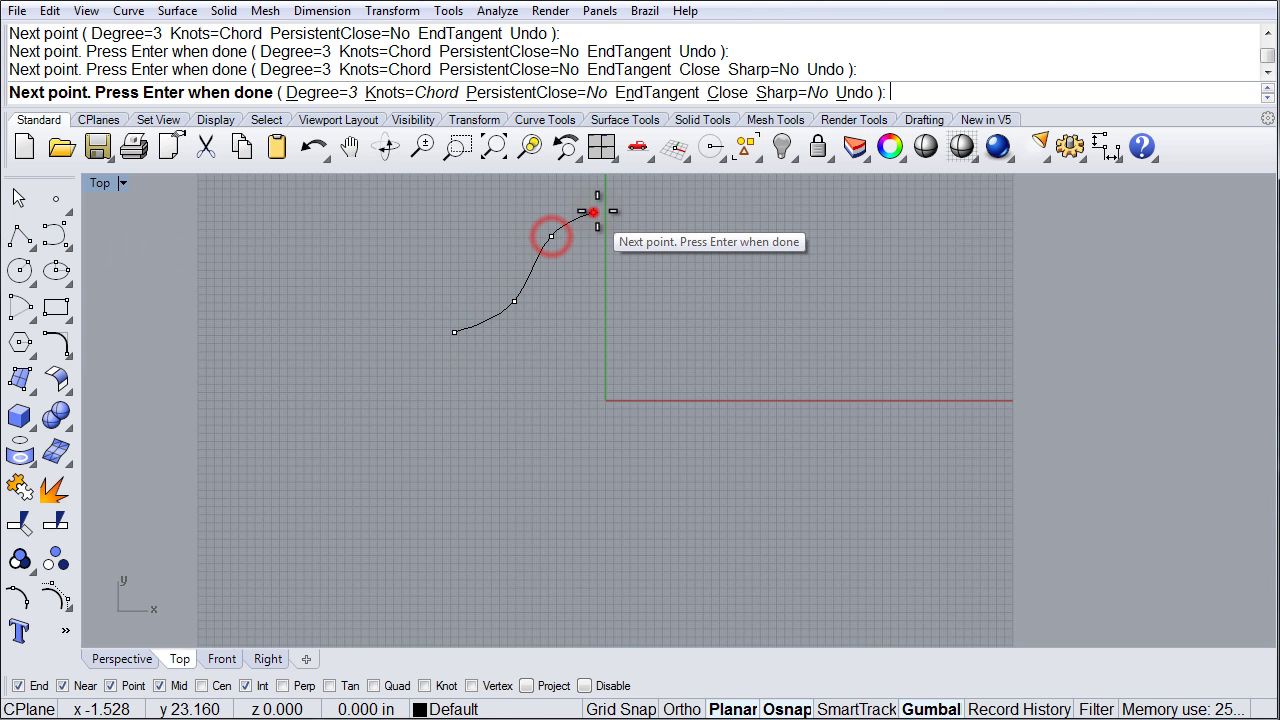
{"action": "left_click", "coordinate": [663, 212]}
{"action": "left_click", "coordinate": [713, 247]}
{"action": "left_click", "coordinate": [810, 267]}
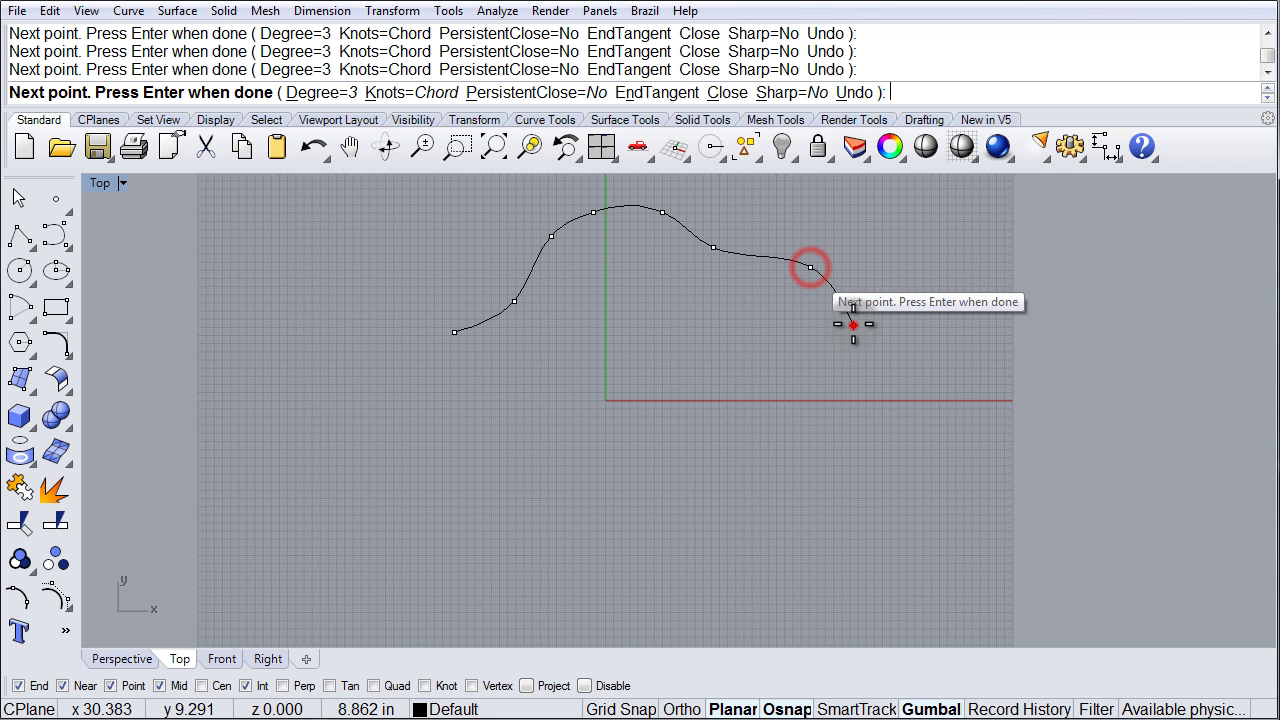
{"action": "left_click", "coordinate": [853, 325]}
{"action": "left_click", "coordinate": [874, 383]}
{"action": "left_click", "coordinate": [929, 446]}
{"action": "left_click", "coordinate": [873, 518]}
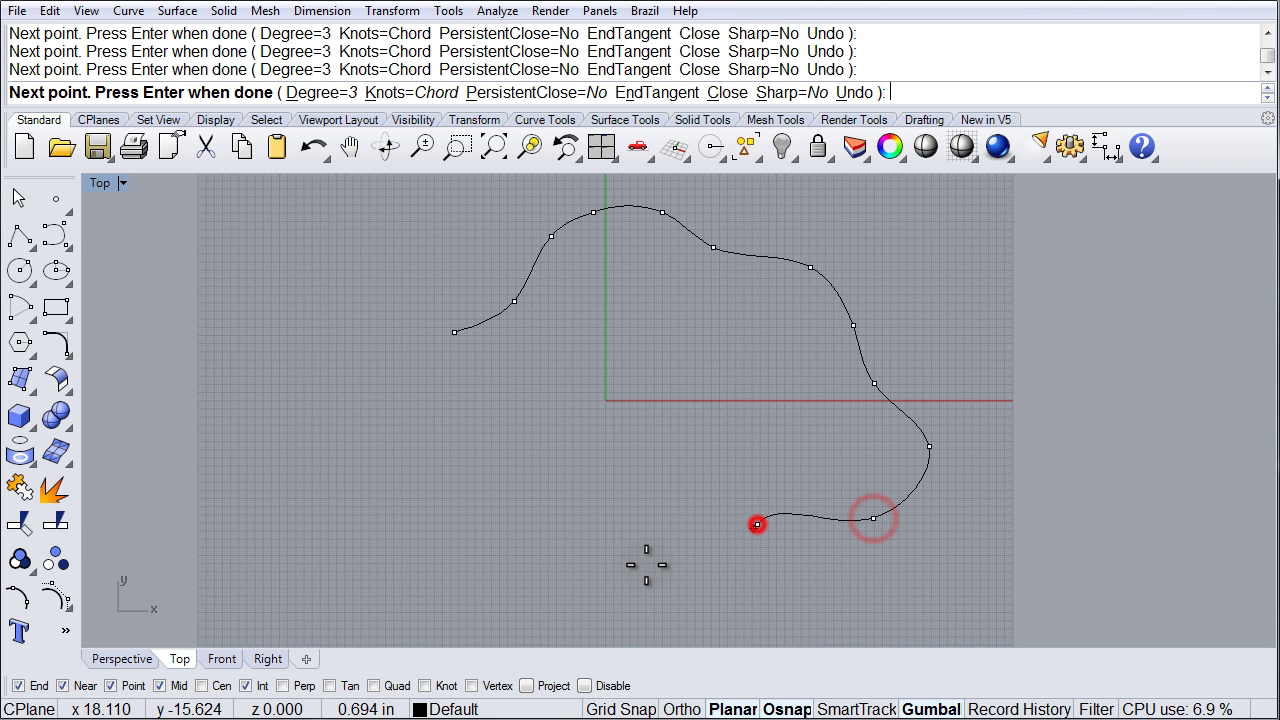
{"action": "left_click", "coordinate": [600, 595]}
{"action": "left_click", "coordinate": [495, 584]}
{"action": "left_click", "coordinate": [491, 520]}
{"action": "left_click", "coordinate": [446, 476]}
{"action": "left_click", "coordinate": [447, 413]}
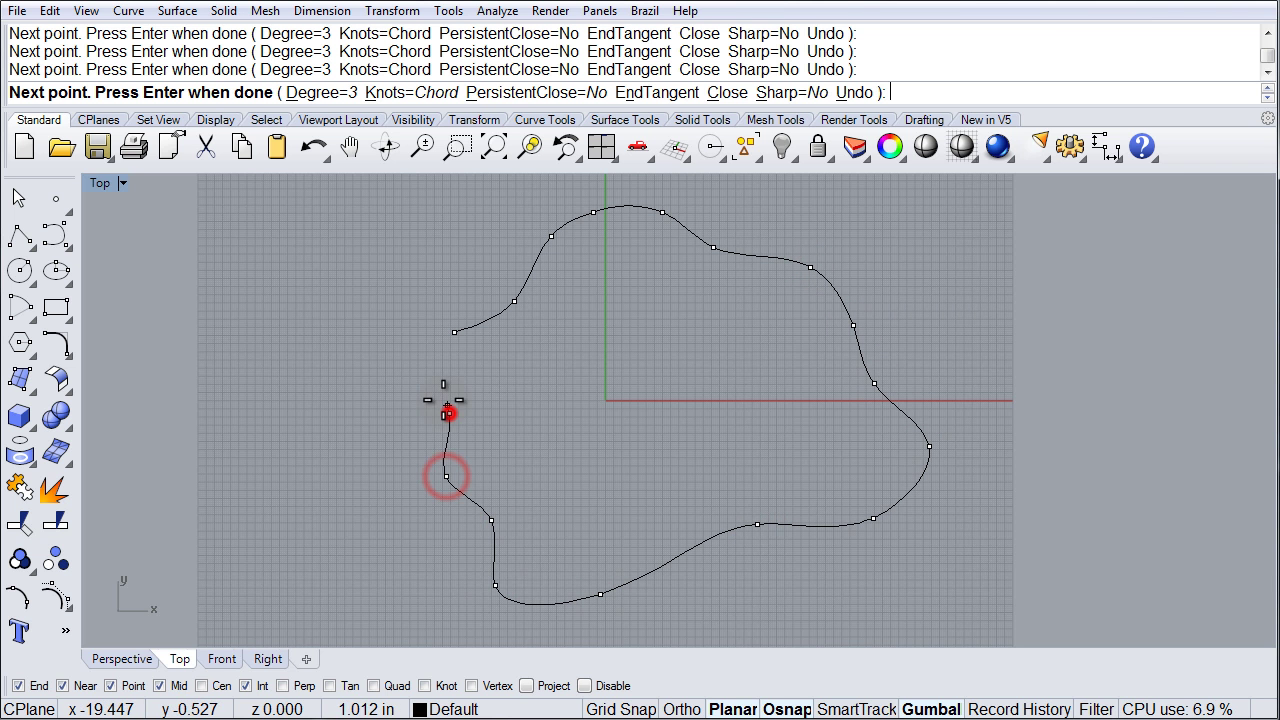
{"action": "left_click", "coordinate": [423, 374]}
{"action": "left_click", "coordinate": [454, 332]}
Draw a second closed contour nested inside the outer one
{"action": "right_click", "coordinate": [505, 408]}
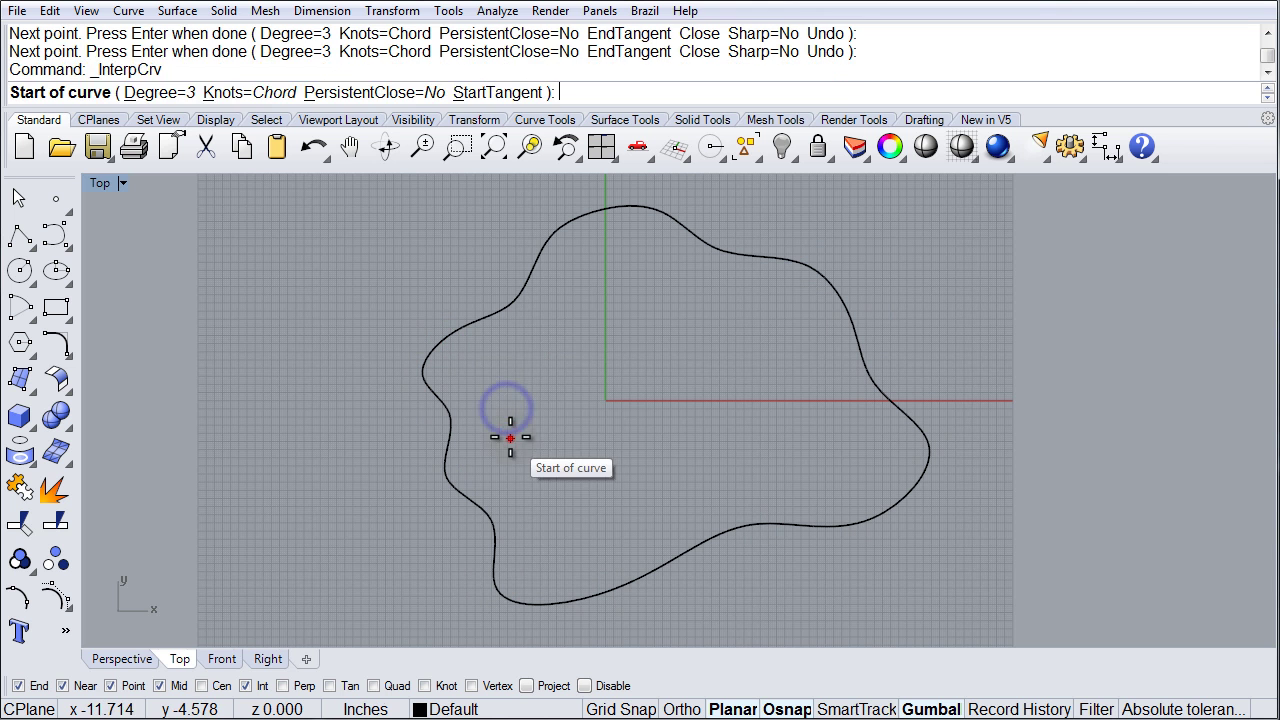
{"action": "left_click", "coordinate": [510, 437]}
{"action": "left_click", "coordinate": [511, 395]}
{"action": "left_click", "coordinate": [506, 371]}
{"action": "left_click", "coordinate": [543, 333]}
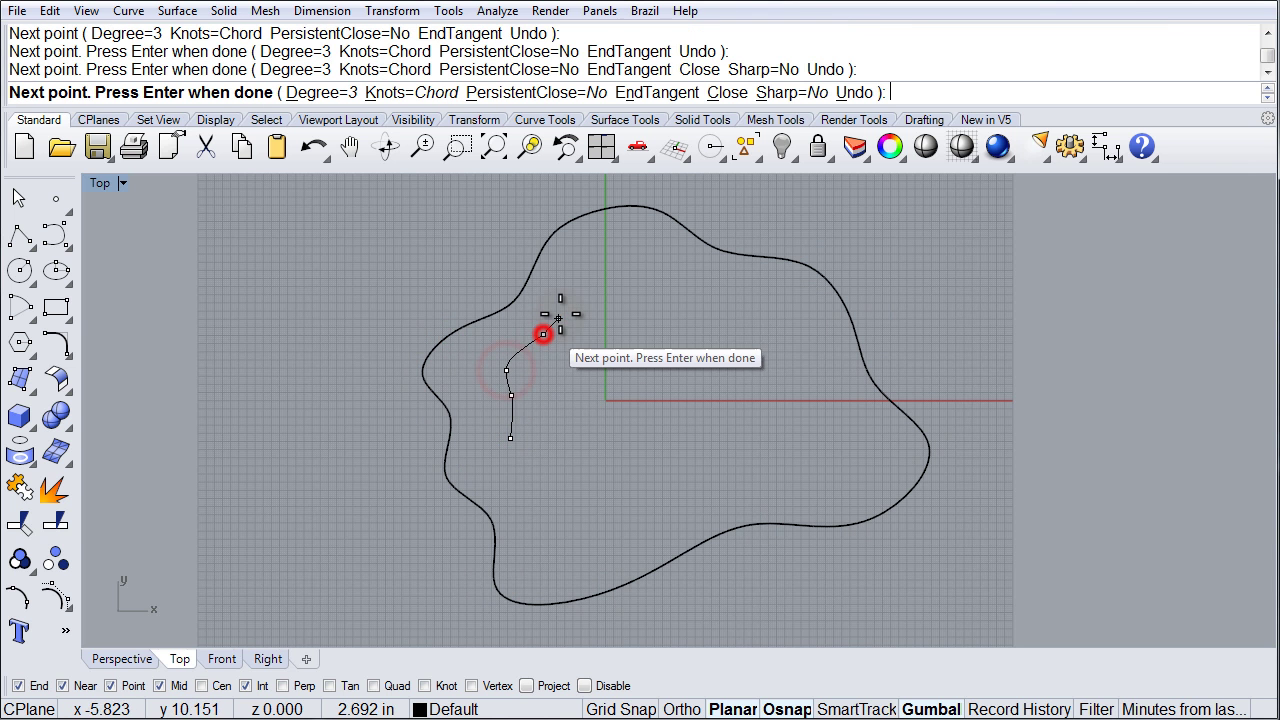
{"action": "left_click", "coordinate": [566, 302]}
{"action": "left_click", "coordinate": [583, 274]}
{"action": "left_click", "coordinate": [619, 259]}
{"action": "left_click", "coordinate": [684, 279]}
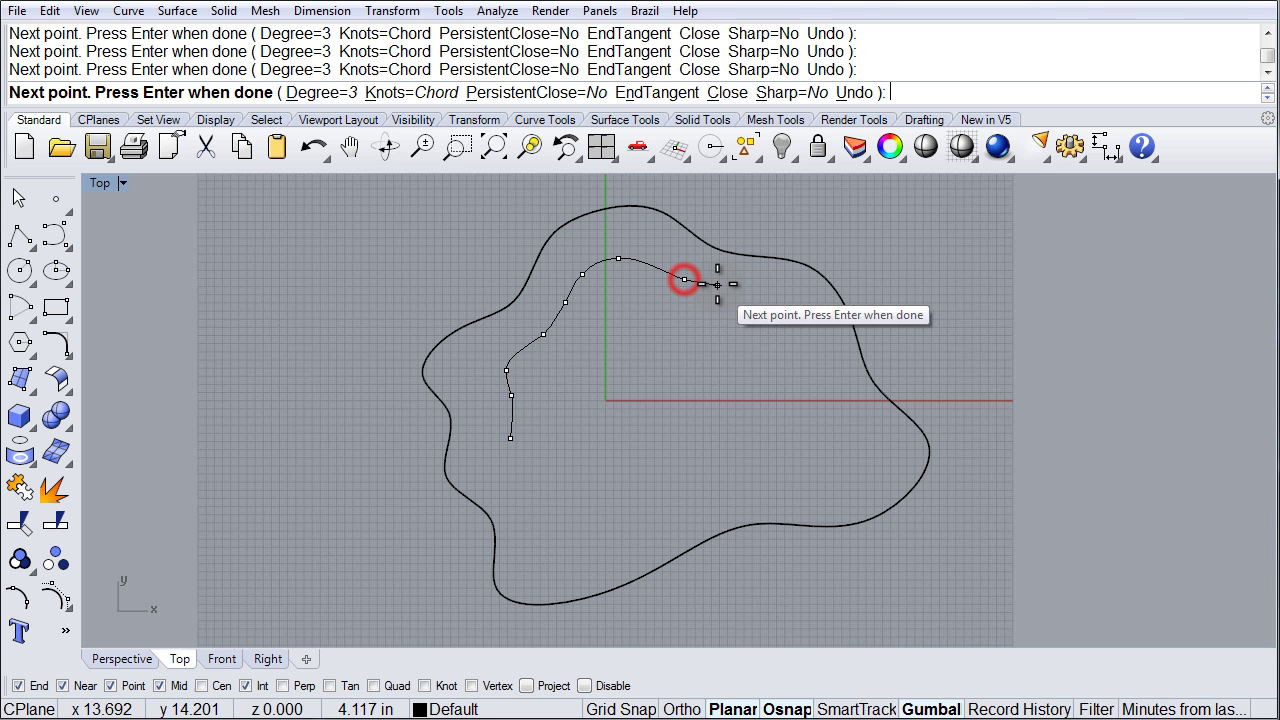
{"action": "left_click", "coordinate": [717, 285]}
{"action": "left_click", "coordinate": [751, 314]}
{"action": "left_click", "coordinate": [789, 347]}
{"action": "left_click", "coordinate": [808, 397]}
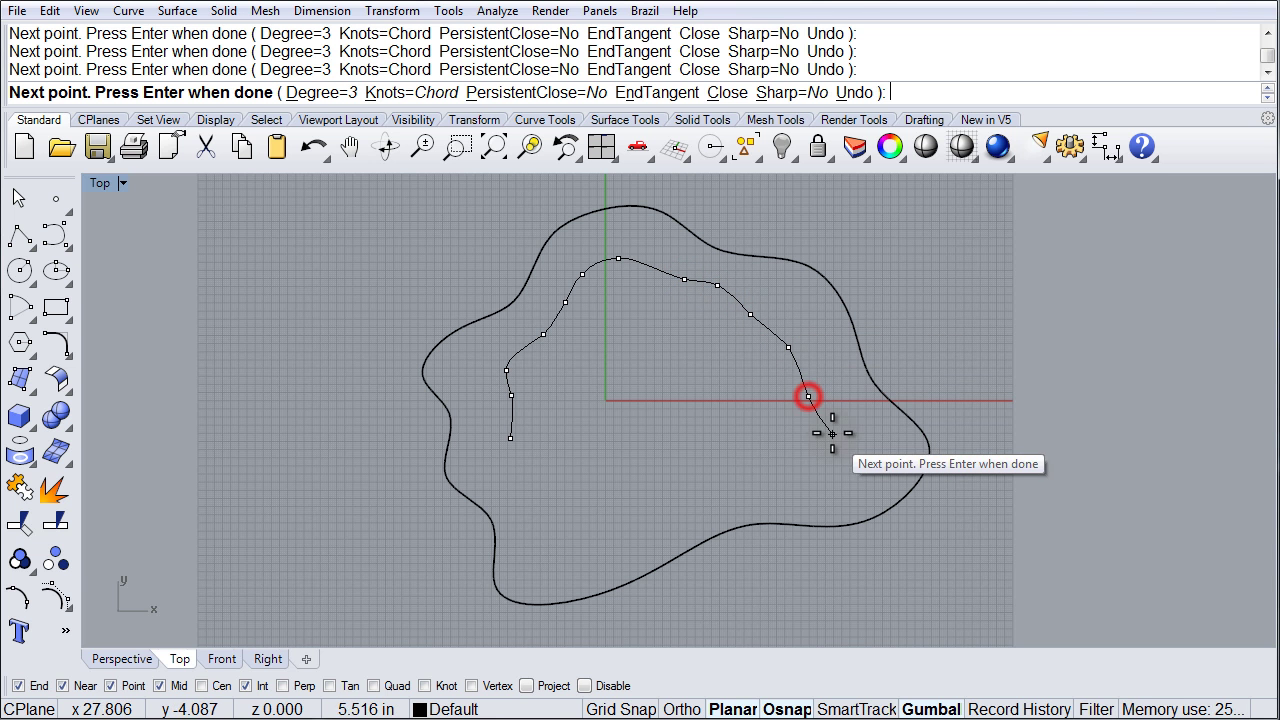
{"action": "left_click", "coordinate": [834, 442]}
{"action": "left_click", "coordinate": [807, 472]}
{"action": "left_click", "coordinate": [734, 468]}
{"action": "left_click", "coordinate": [635, 515]}
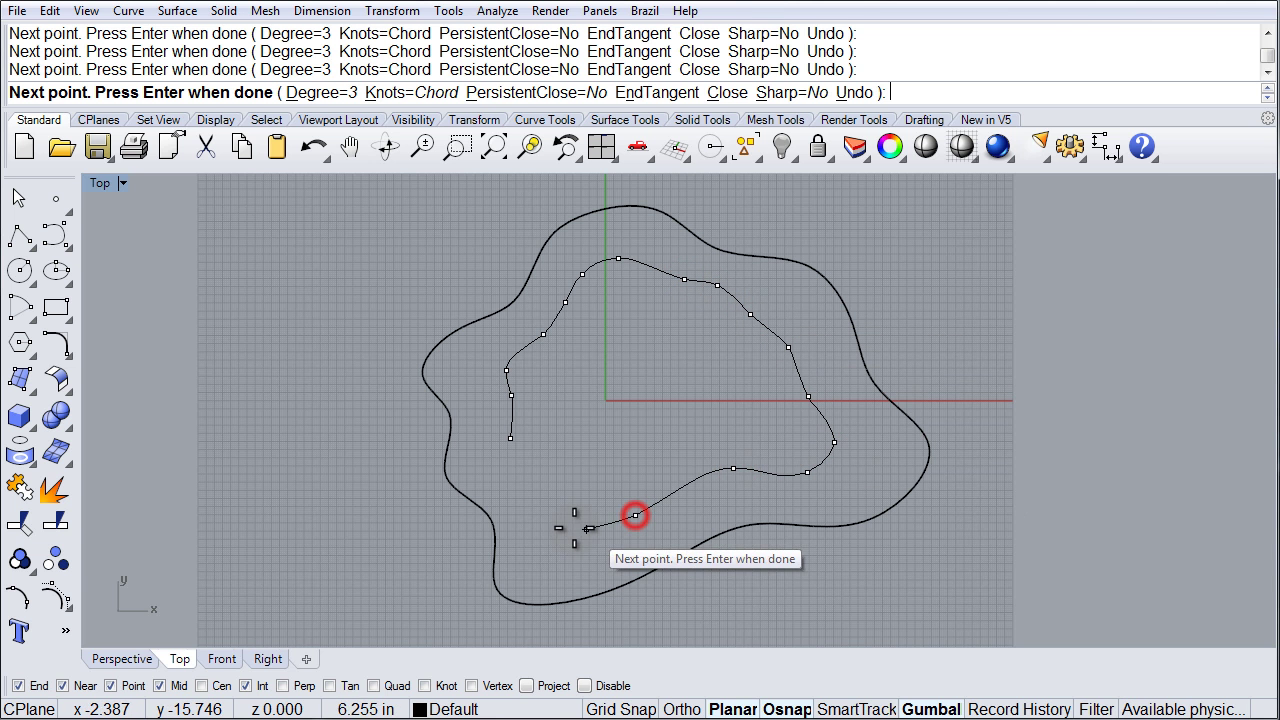
{"action": "left_click", "coordinate": [540, 512]}
{"action": "left_click", "coordinate": [512, 438]}
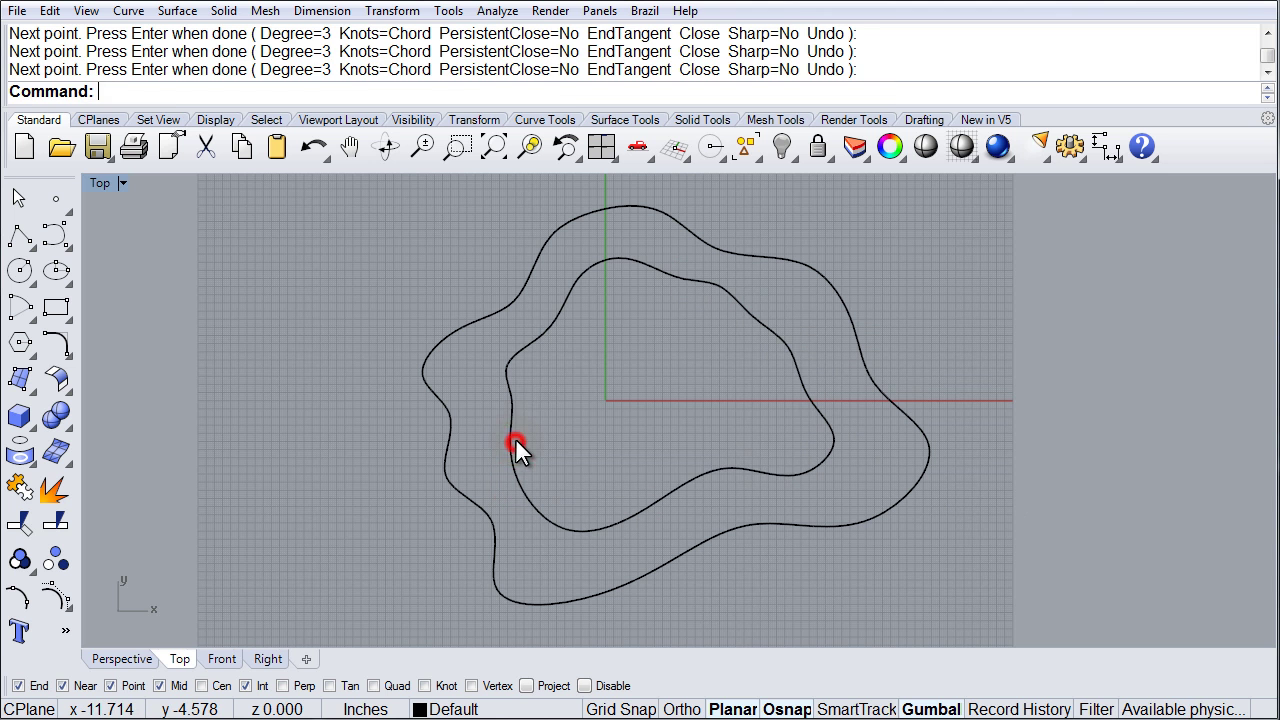
Draw a third closed contour nested inside the second
{"action": "right_click", "coordinate": [579, 409]}
{"action": "left_click", "coordinate": [588, 455]}
{"action": "left_click", "coordinate": [573, 432]}
{"action": "left_click", "coordinate": [582, 380]}
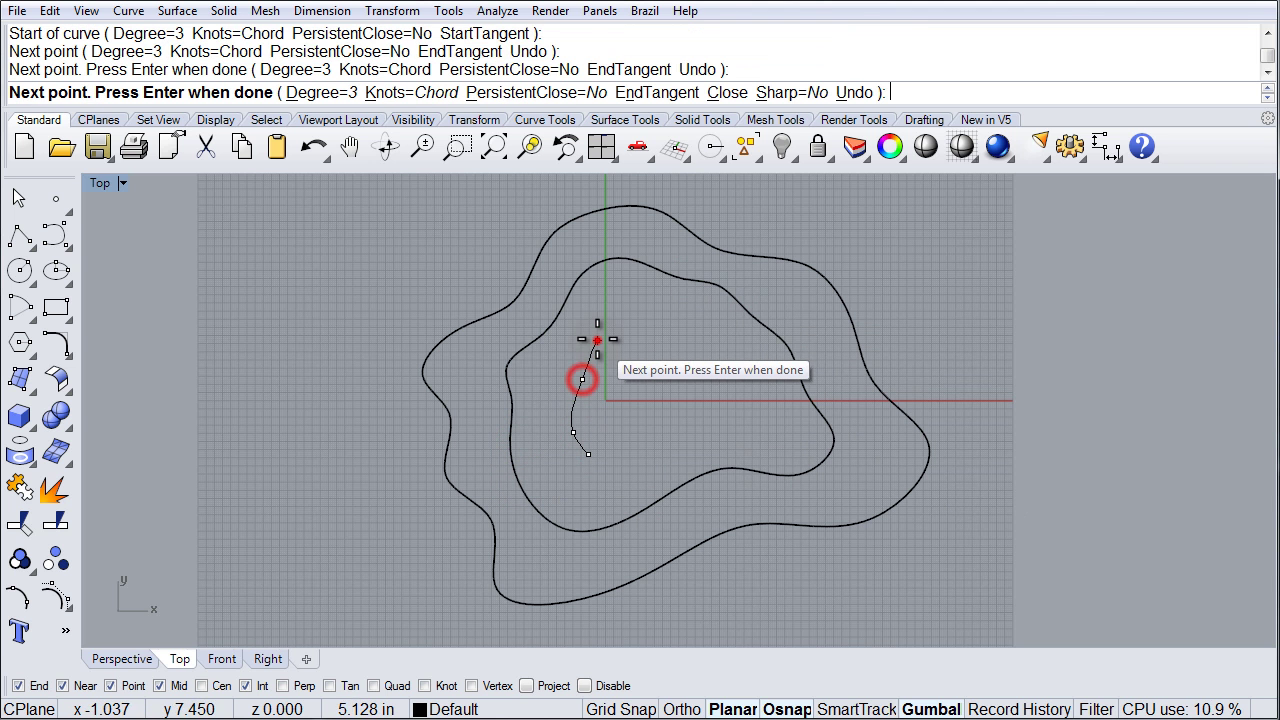
{"action": "left_click", "coordinate": [597, 341]}
{"action": "left_click", "coordinate": [636, 316]}
{"action": "left_click", "coordinate": [680, 331]}
{"action": "left_click", "coordinate": [728, 352]}
{"action": "left_click", "coordinate": [738, 384]}
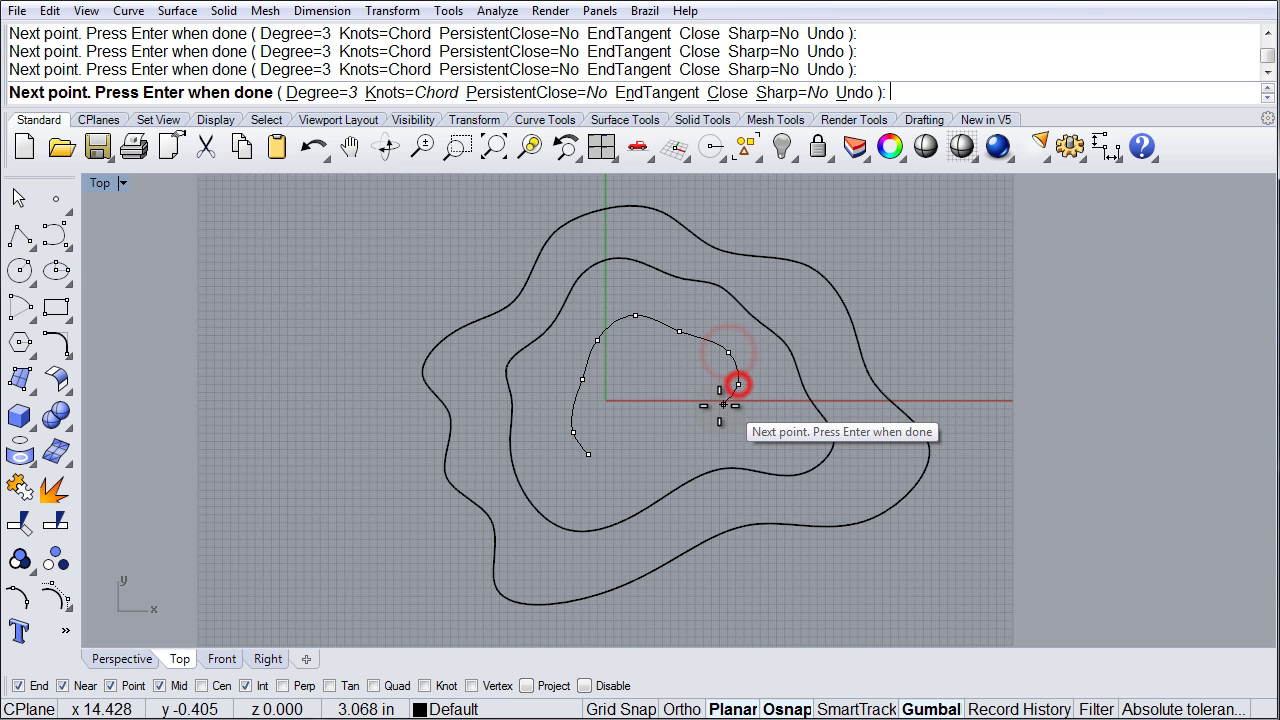
{"action": "left_click", "coordinate": [718, 407]}
{"action": "left_click", "coordinate": [703, 438]}
{"action": "left_click", "coordinate": [659, 451]}
{"action": "left_click", "coordinate": [624, 471]}
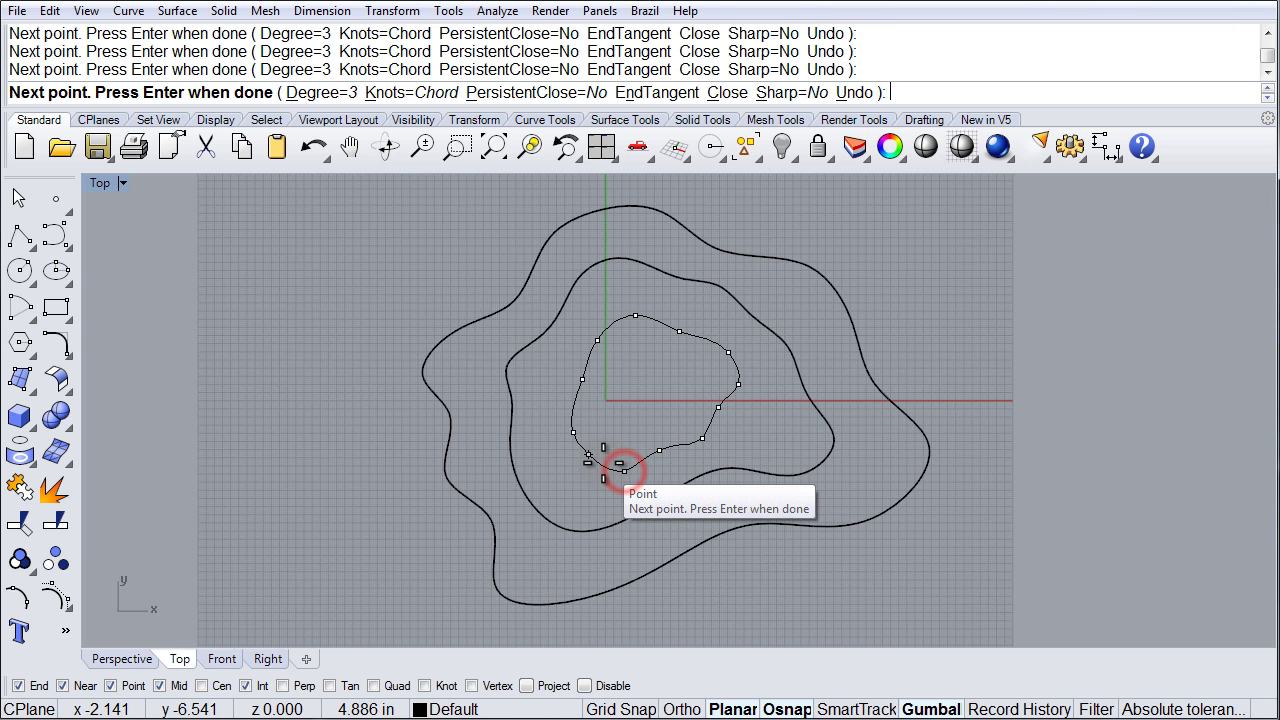
{"action": "left_click", "coordinate": [598, 462]}
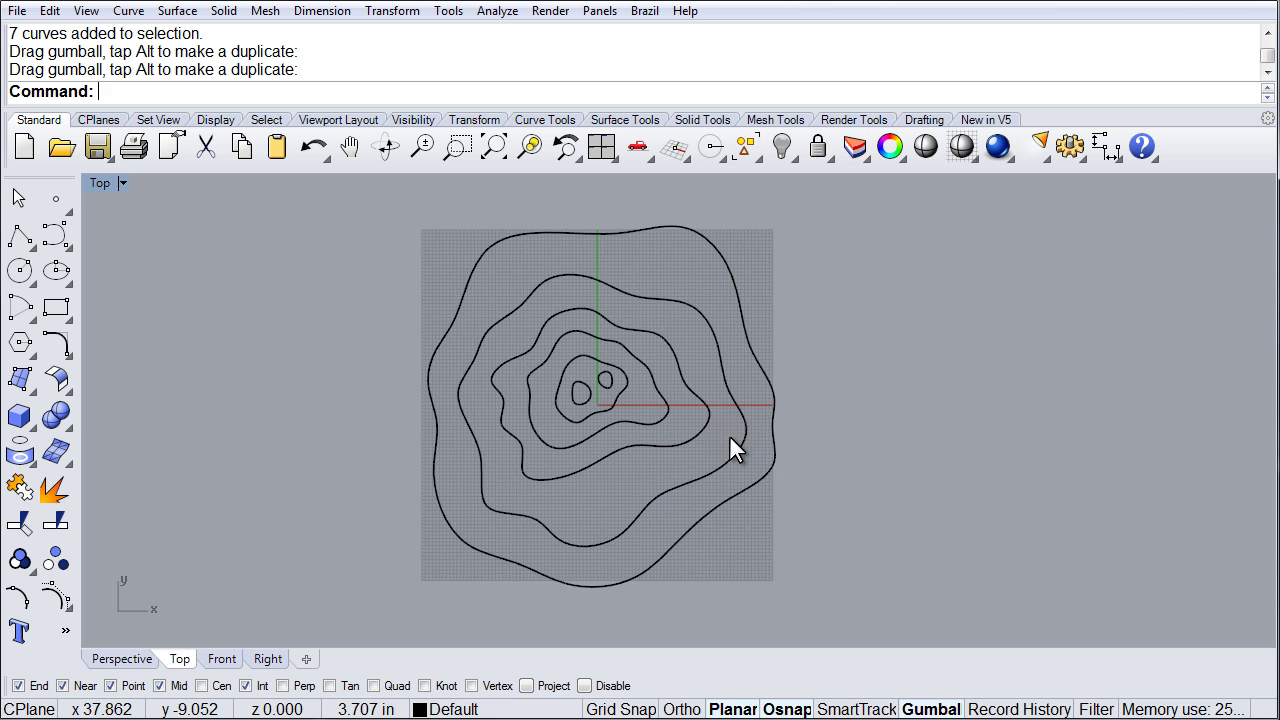
Maximize the Perspective view and select all seven contour curves
{"action": "double_click", "coordinate": [104, 185]}
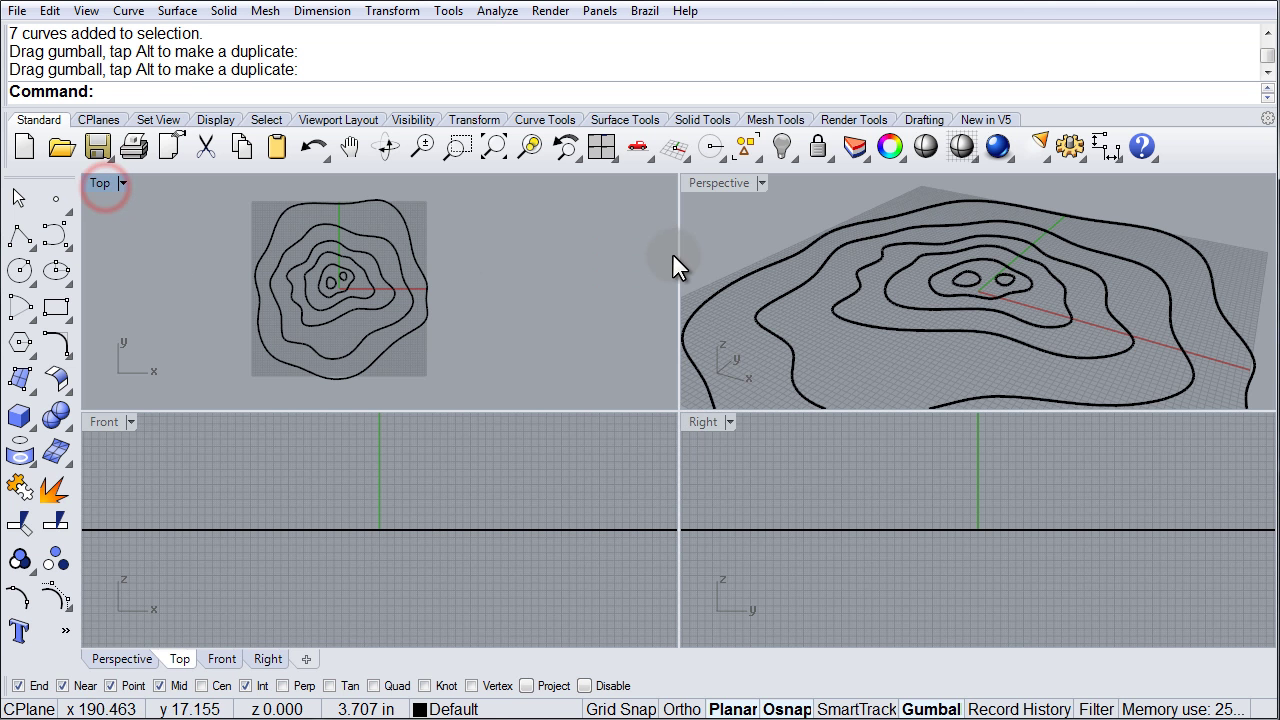
{"action": "double_click", "coordinate": [700, 183]}
{"action": "scroll", "coordinate": [740, 448], "scroll_direction": "down", "scroll_amount": 5}
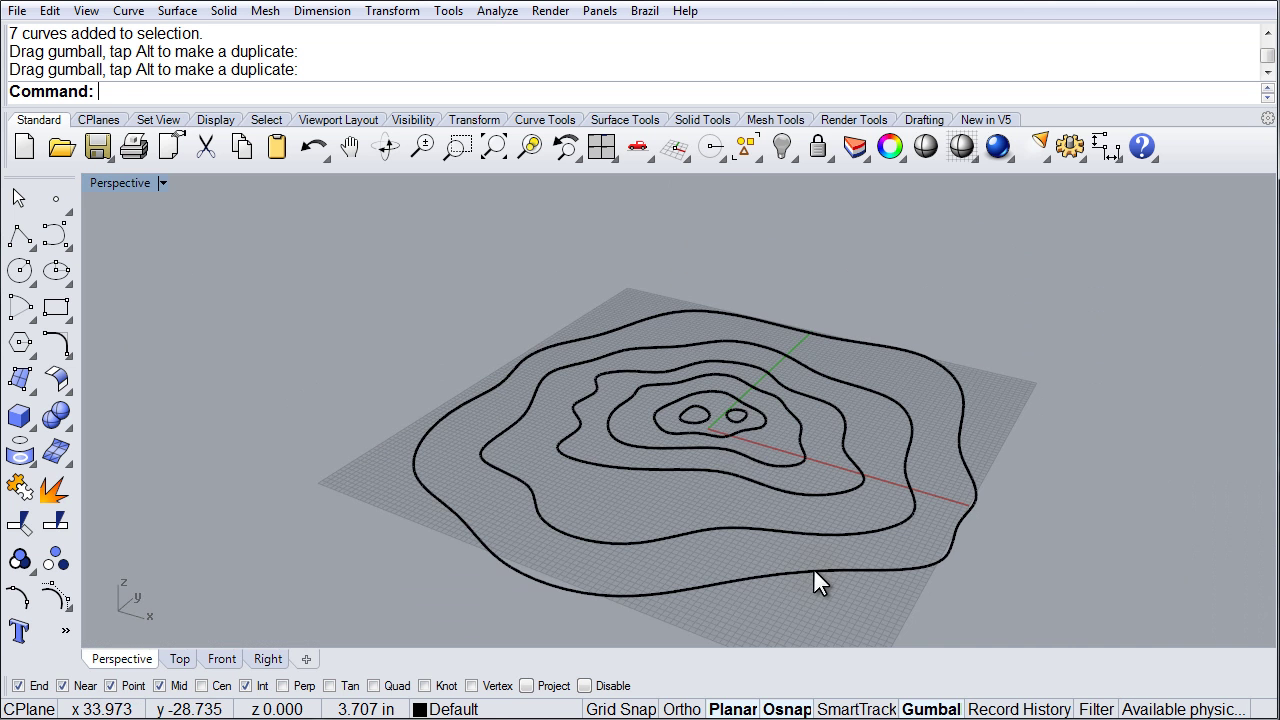
{"action": "mouse_move", "coordinate": [813, 565]}
{"action": "right_mouse_down"}
{"action": "mouse_move", "coordinate": [834, 543]}
{"action": "mouse_move", "coordinate": [838, 566]}
{"action": "right_mouse_up"}
{"action": "left_click_drag", "start_coordinate": [1000, 566], "coordinate": [590, 351]}
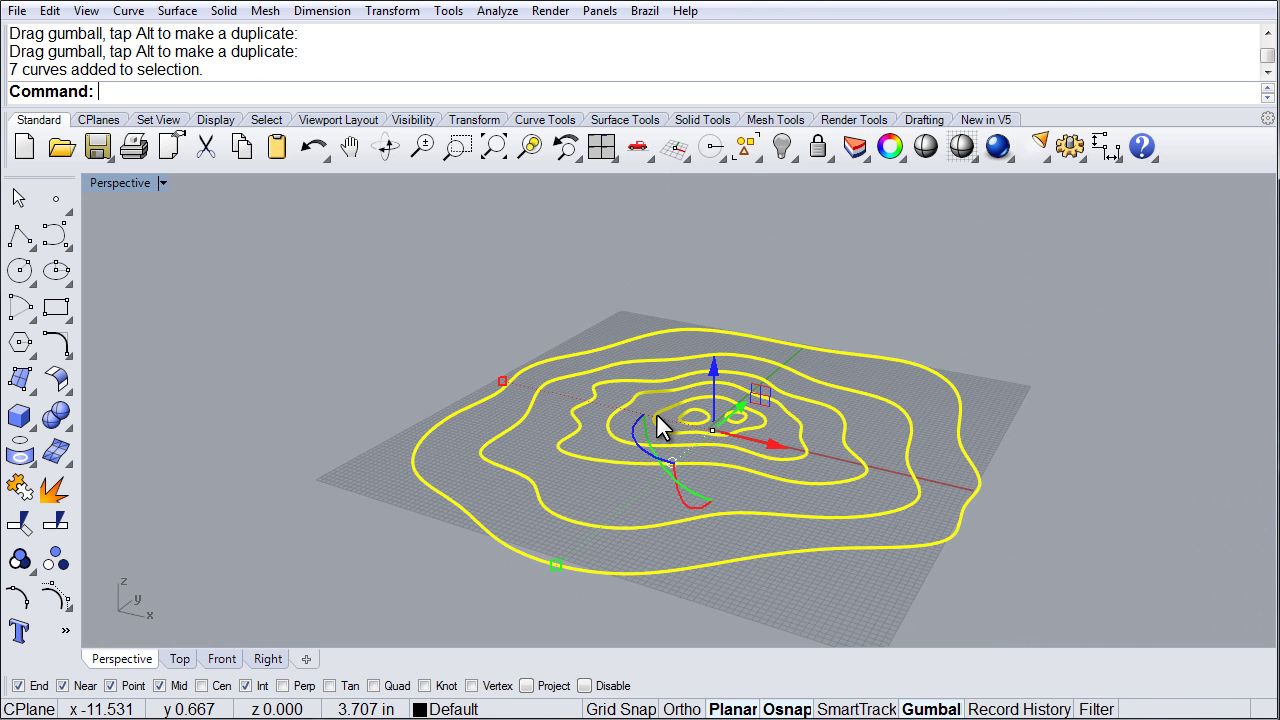
{"action": "right_click_drag", "start_coordinate": [660, 430], "coordinate": [745, 500]}
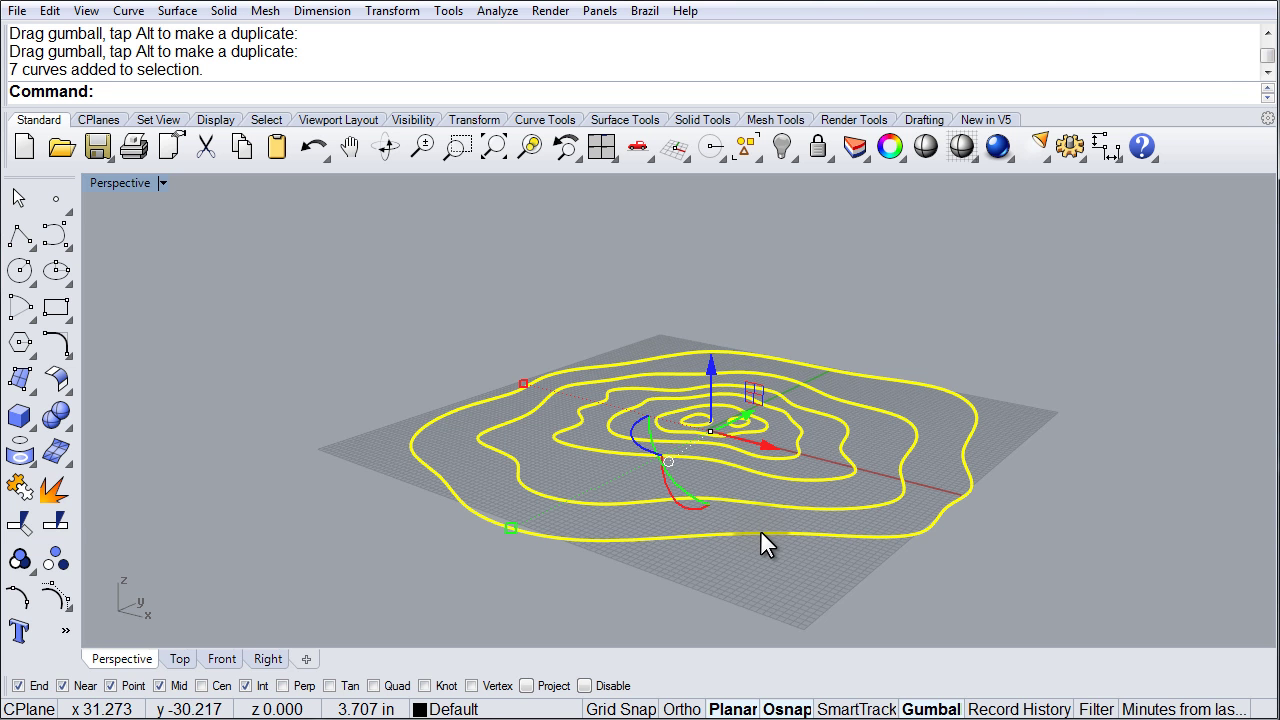
Lift the inner contours in stages, leaving the outermost and next-lowest contours at their levels
{"action": "left_click", "coordinate": [760, 531], "text": "ctrl"}
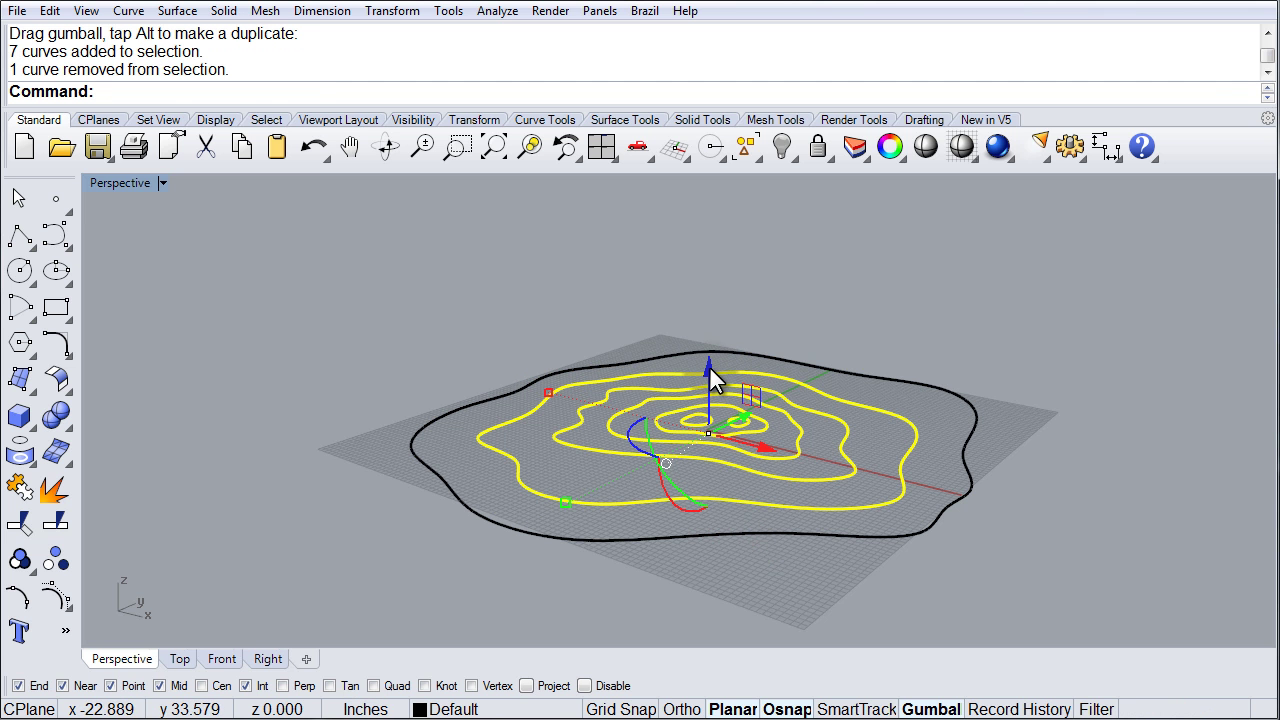
{"action": "mouse_move", "coordinate": [708, 357]}
{"action": "left_mouse_down"}
{"action": "mouse_move", "coordinate": [710, 330]}
{"action": "mouse_move", "coordinate": [715, 351]}
{"action": "left_mouse_up"}
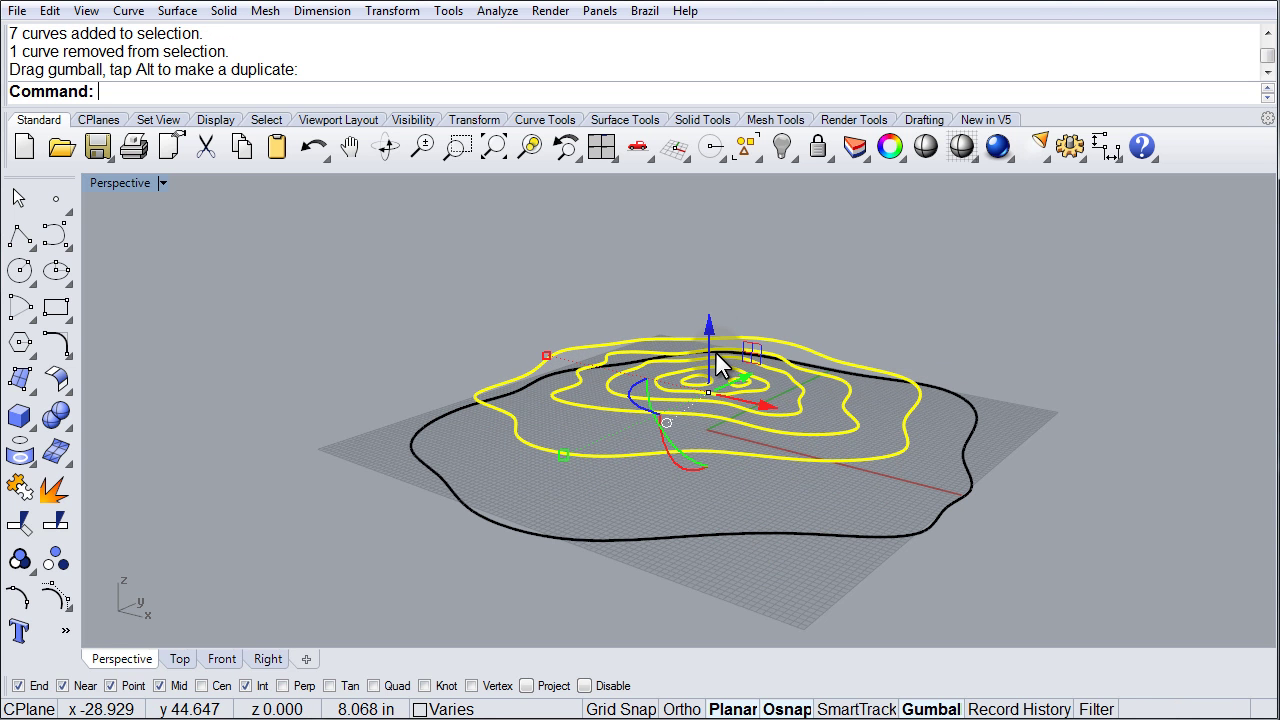
{"action": "left_click", "coordinate": [718, 465], "text": "ctrl"}
{"action": "left_click_drag", "start_coordinate": [722, 324], "coordinate": [720, 196]}
Raise the remaining inner contours higher, entering an exact height for them
{"action": "left_click", "coordinate": [760, 394], "text": "ctrl"}
{"action": "left_click", "coordinate": [795, 336], "text": "ctrl"}
{"action": "left_click", "coordinate": [722, 285], "text": "ctrl"}
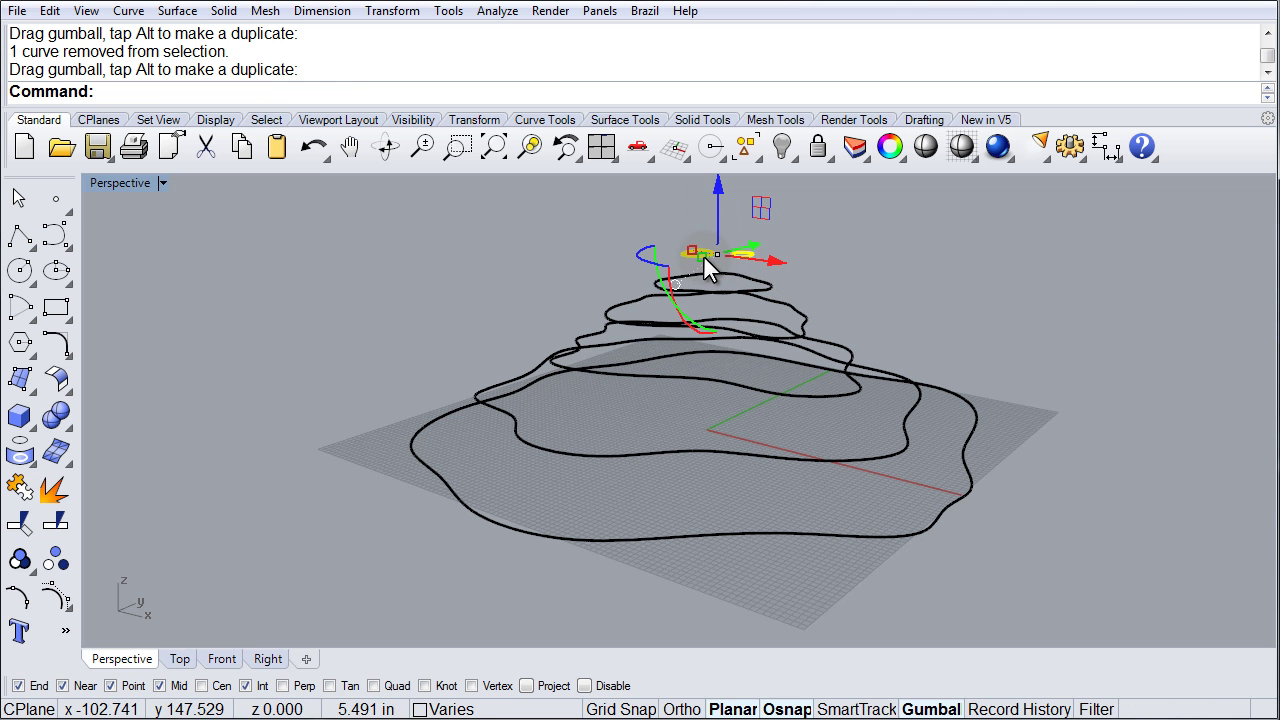
{"action": "left_click", "coordinate": [690, 265]}
{"action": "key", "text": "Return"}
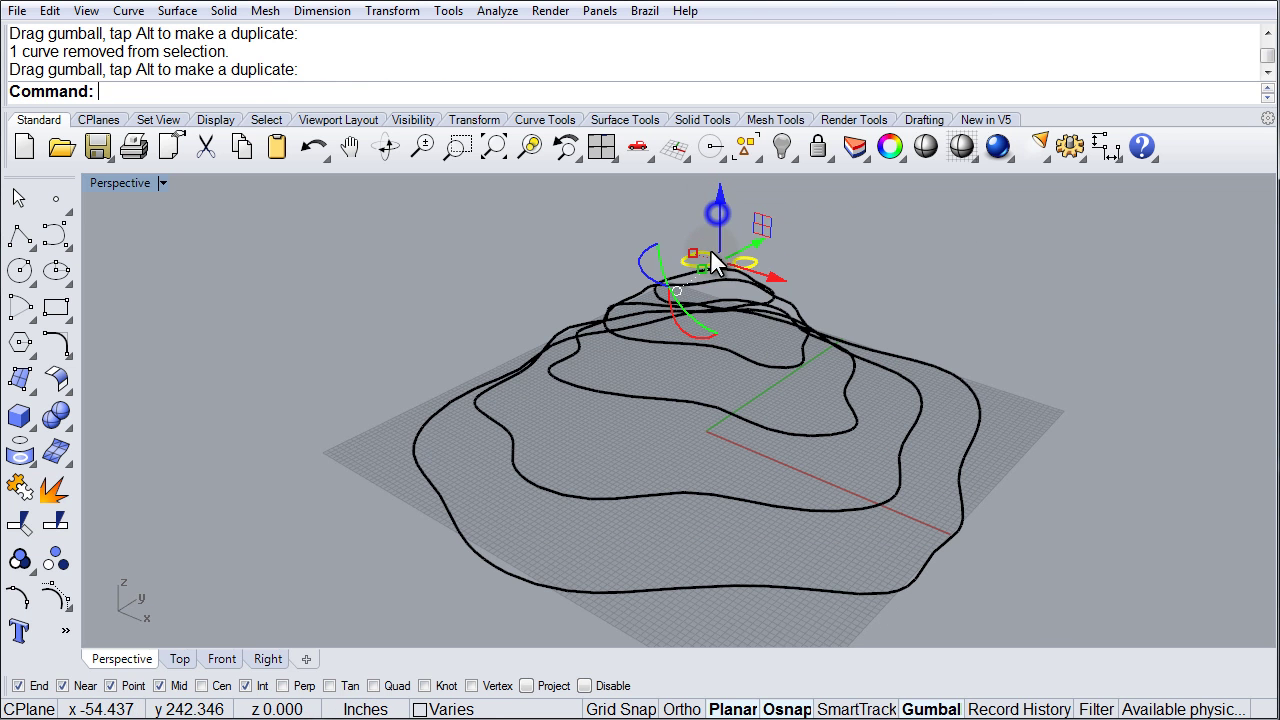
Lift the topmost contour highest, deselect it, and orbit to a near top-down view
{"action": "left_click", "coordinate": [690, 264], "text": "ctrl"}
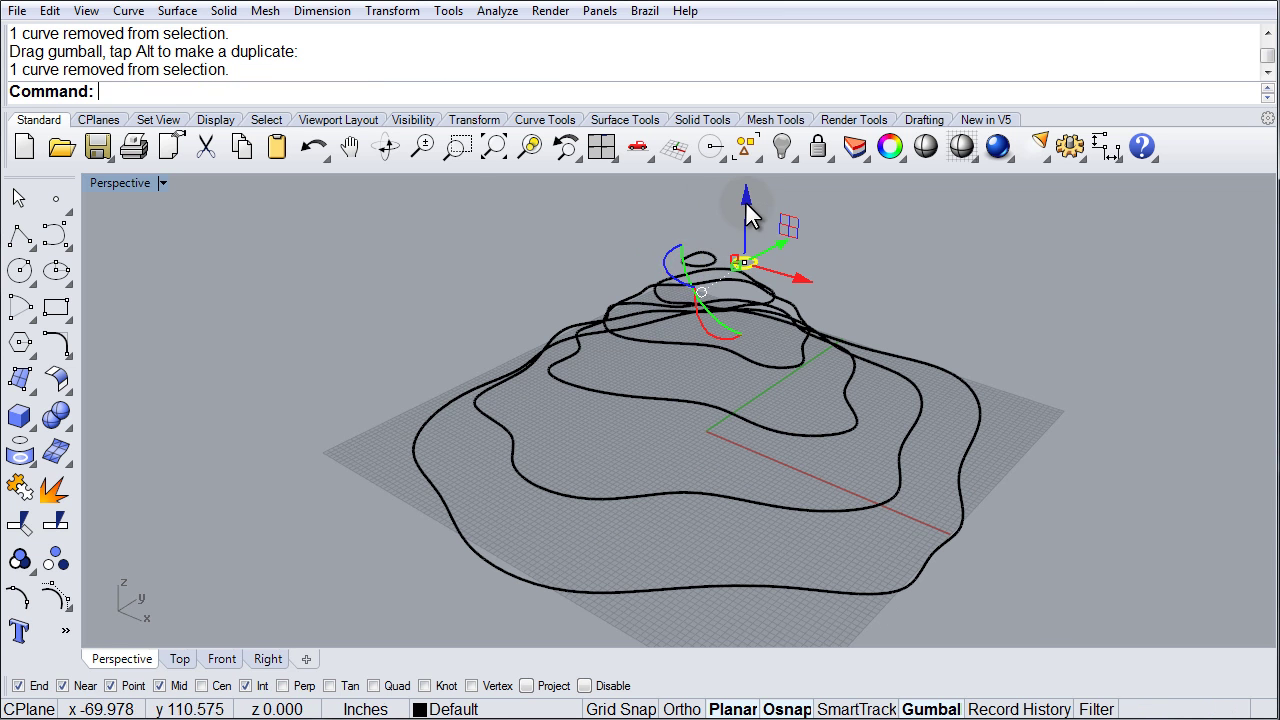
{"action": "left_click_drag", "start_coordinate": [749, 209], "coordinate": [749, 183]}
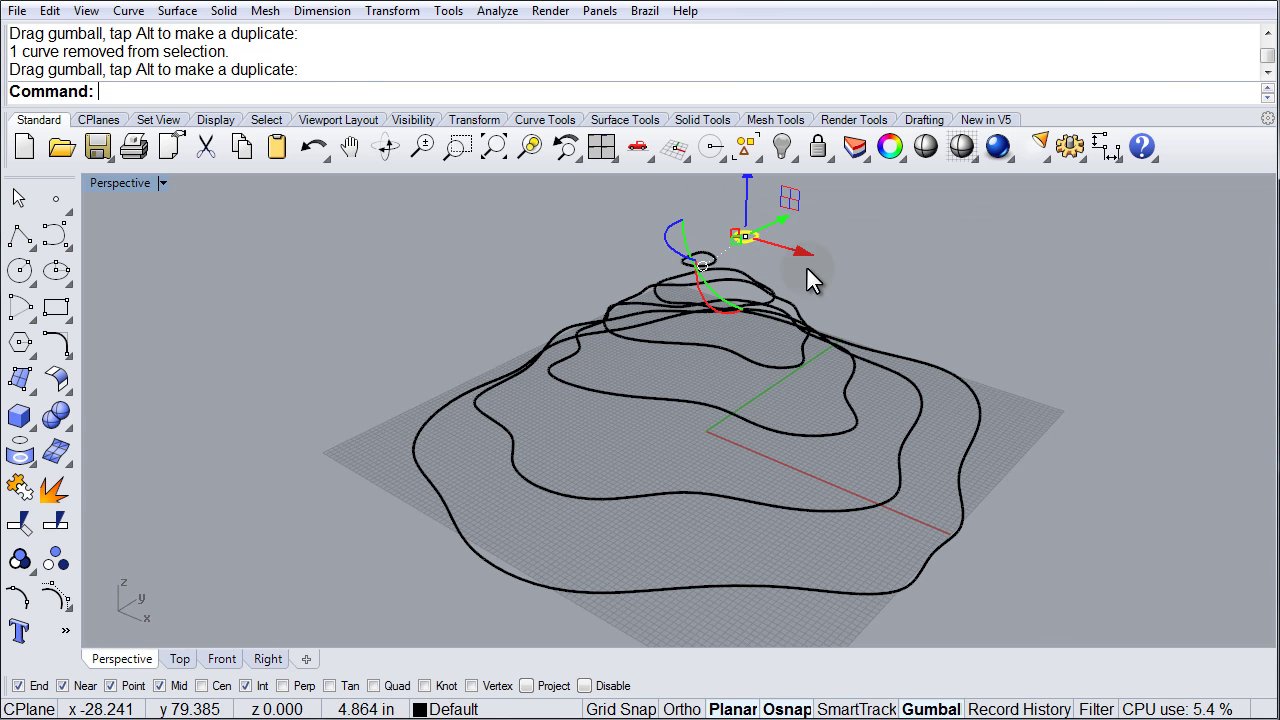
{"action": "left_click", "coordinate": [468, 235]}
{"action": "right_click_drag", "start_coordinate": [561, 317], "coordinate": [816, 444]}
{"action": "right_click_drag", "start_coordinate": [757, 310], "coordinate": [822, 490]}
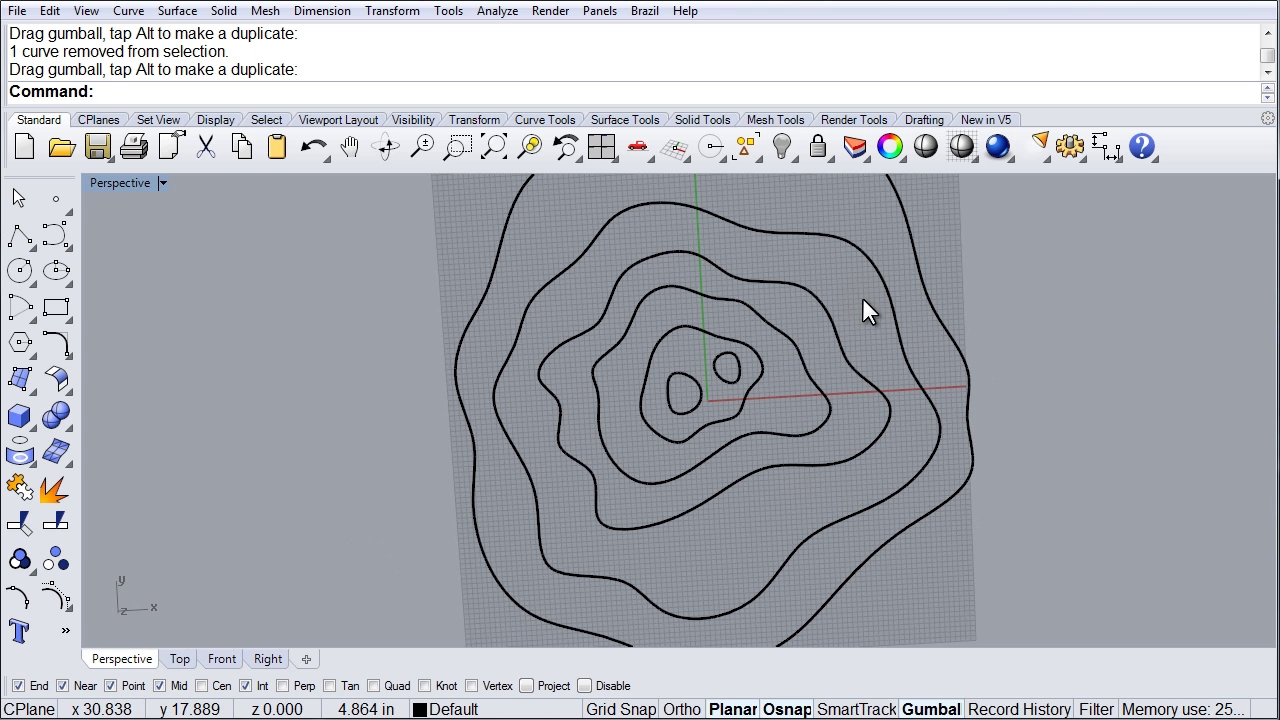
Select all seven stacked contours from above and start a Patch surface from them
{"action": "scroll", "coordinate": [777, 400], "scroll_direction": "down", "scroll_amount": 3}
{"action": "right_click_drag", "start_coordinate": [805, 475], "coordinate": [797, 446]}
{"action": "right_click_drag", "start_coordinate": [777, 354], "coordinate": [886, 549]}
{"action": "left_click_drag", "start_coordinate": [908, 556], "coordinate": [410, 376]}
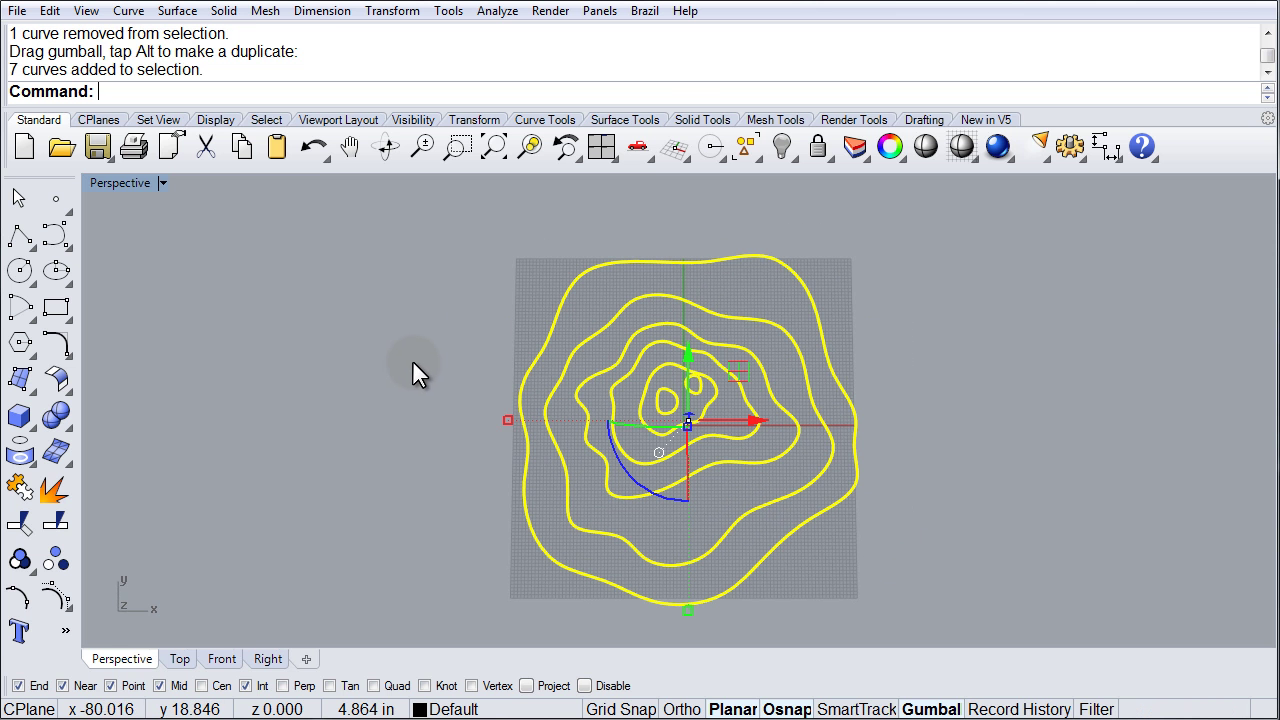
{"action": "left_click", "coordinate": [20, 380]}
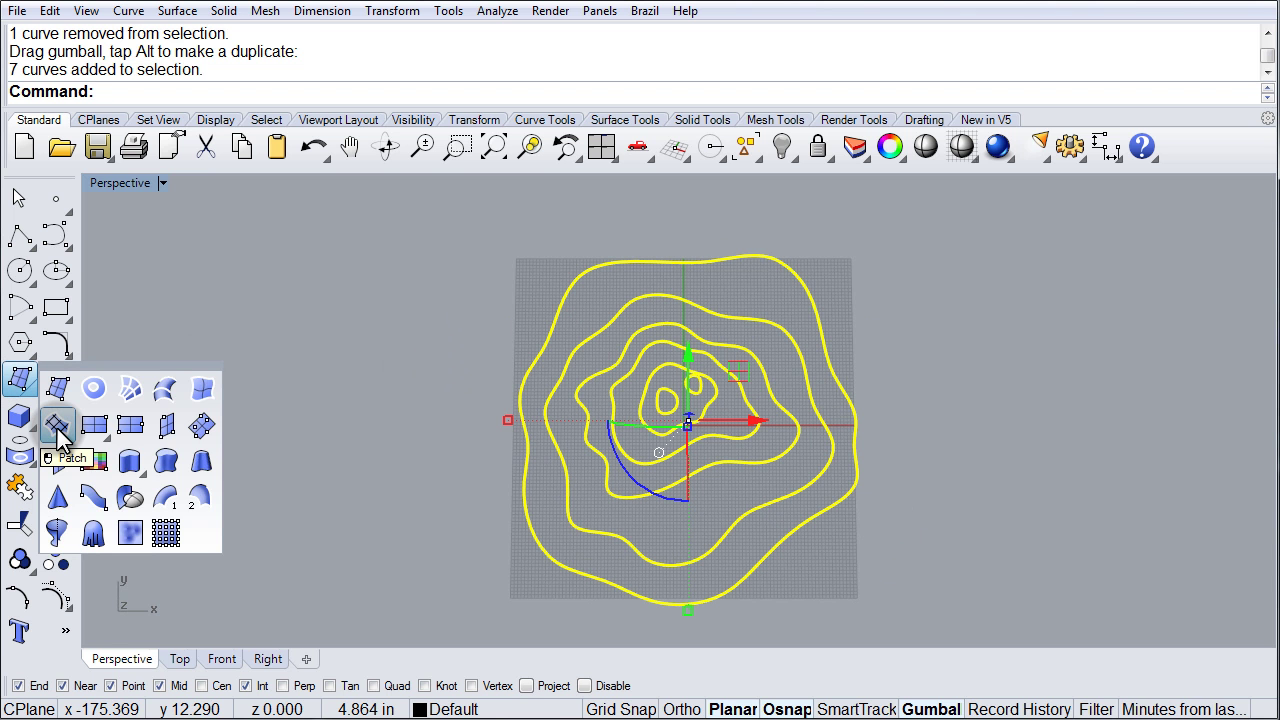
{"action": "left_click", "coordinate": [57, 426]}
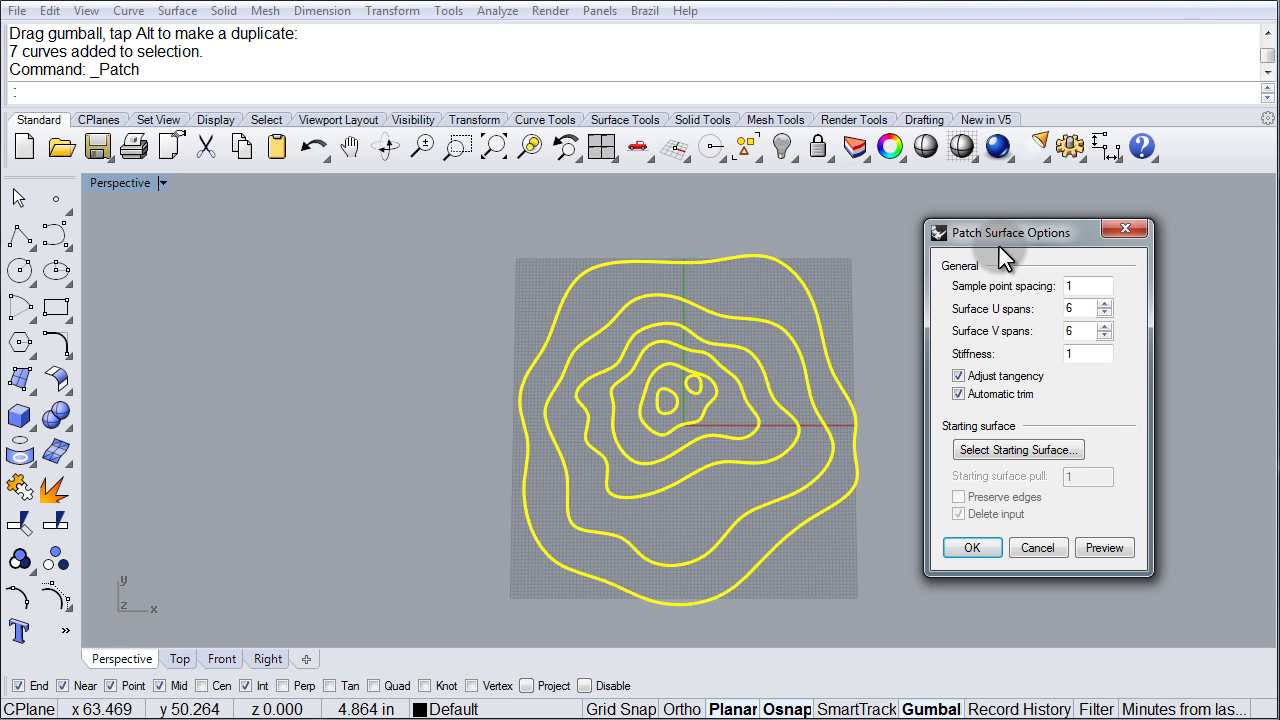
Preview the patch surface and inspect the mountain from a low side angle and from above
{"action": "left_click_drag", "start_coordinate": [1001, 243], "coordinate": [985, 229]}
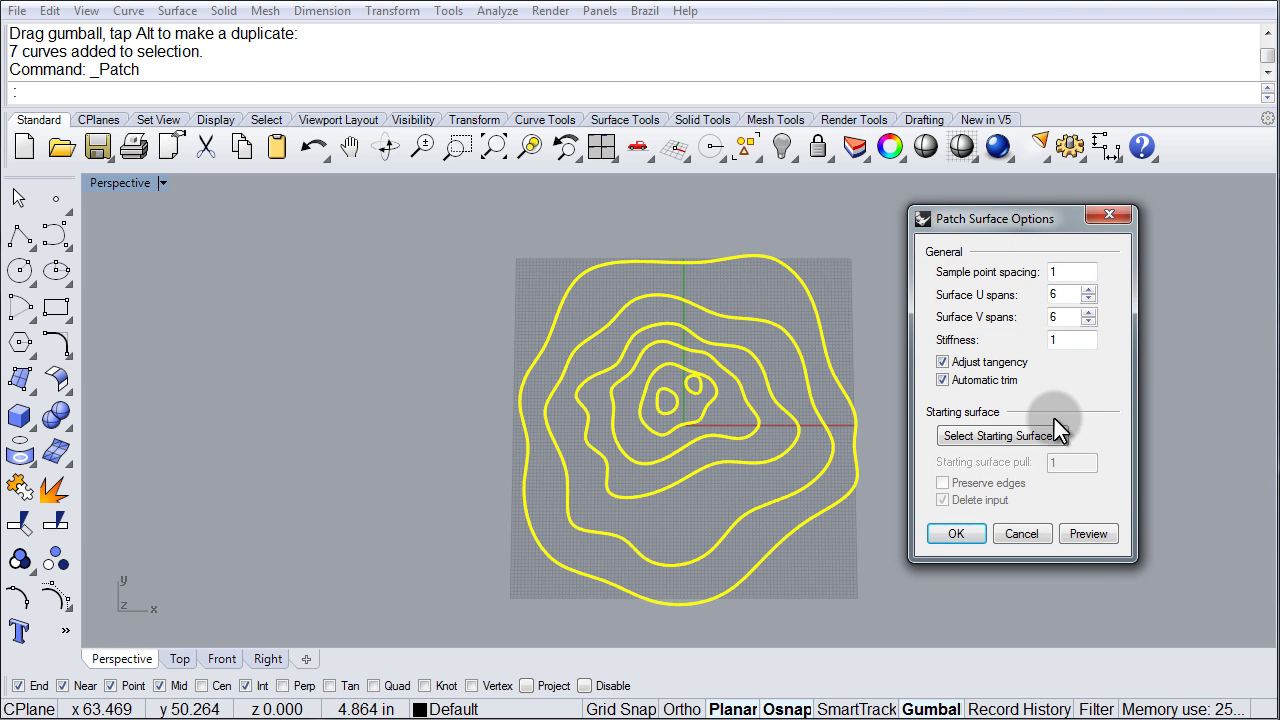
{"action": "left_click", "coordinate": [1094, 538]}
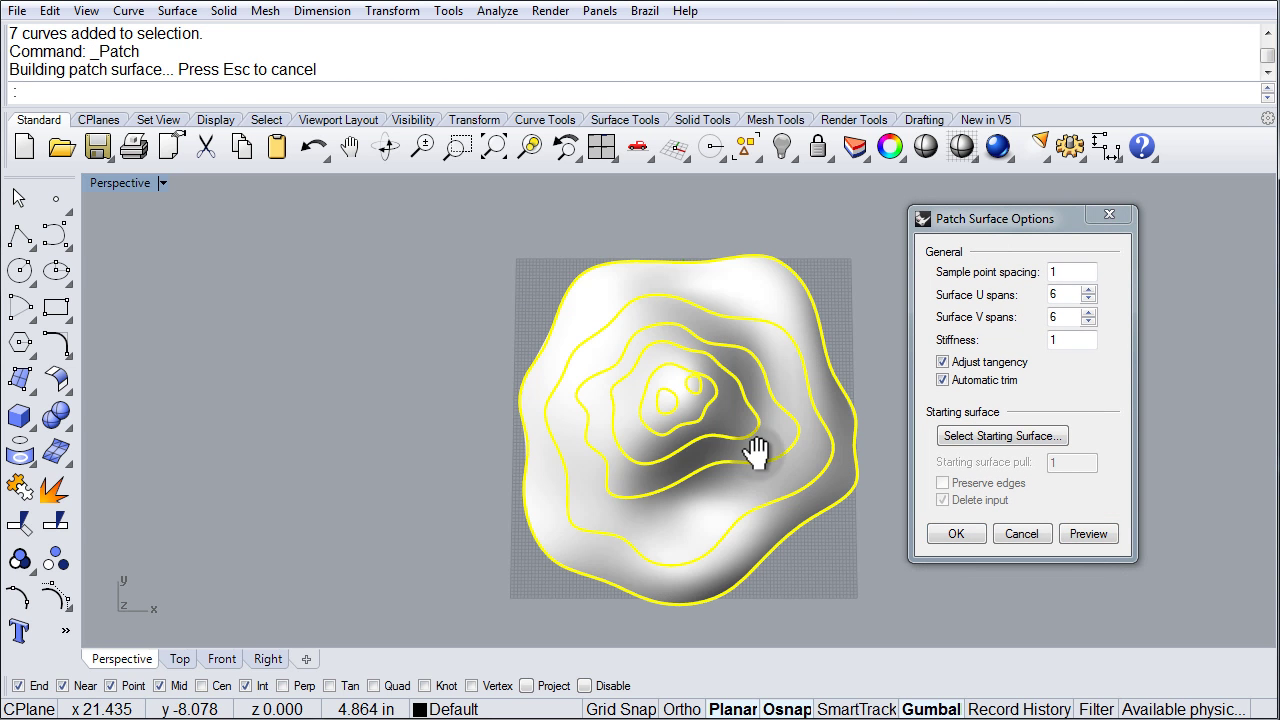
{"action": "right_click_drag", "start_coordinate": [757, 452], "coordinate": [838, 480]}
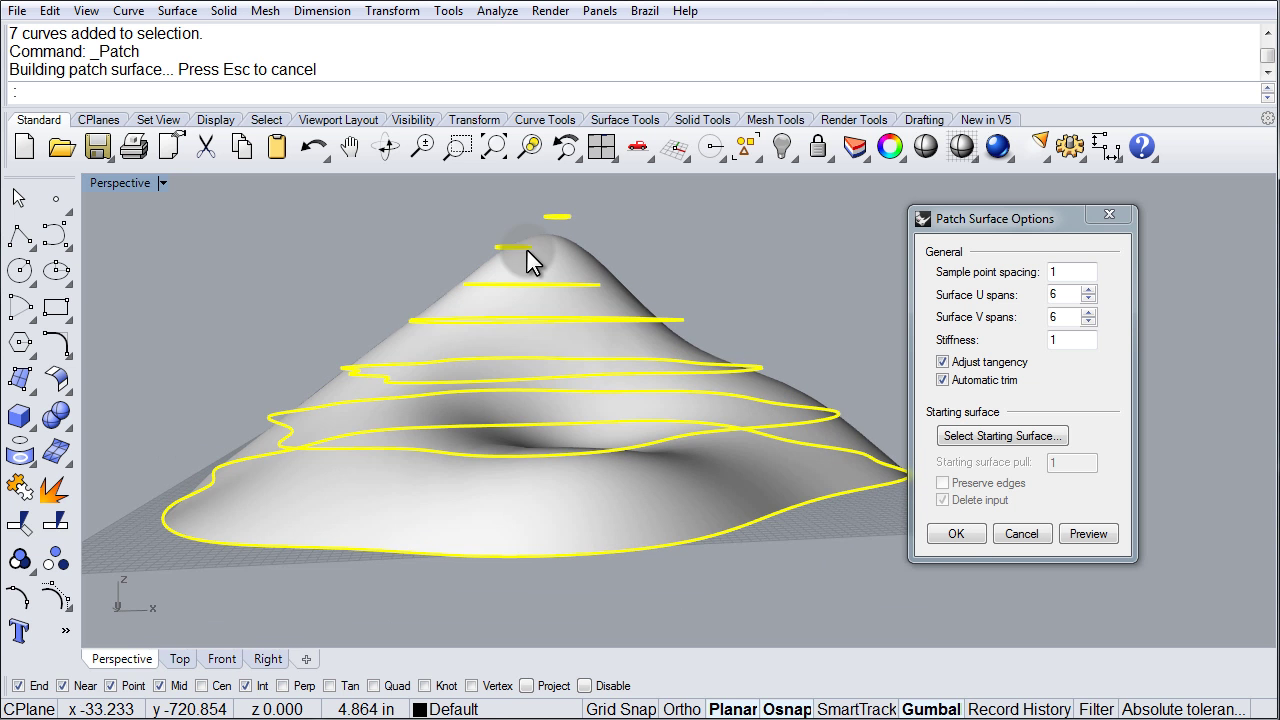
{"action": "right_click_drag", "start_coordinate": [527, 250], "coordinate": [677, 327]}
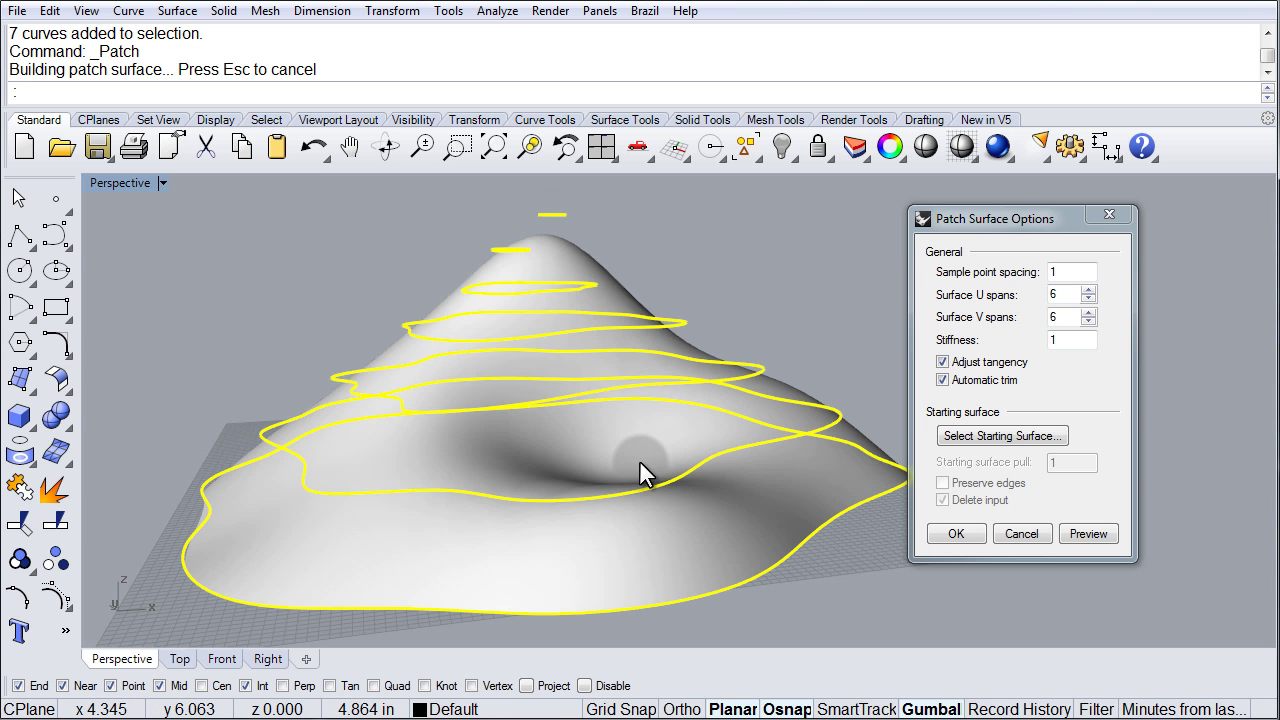
Set the patch U and V spans to 24, preview, and inspect the ridged terrain
{"action": "double_click", "coordinate": [1070, 293]}
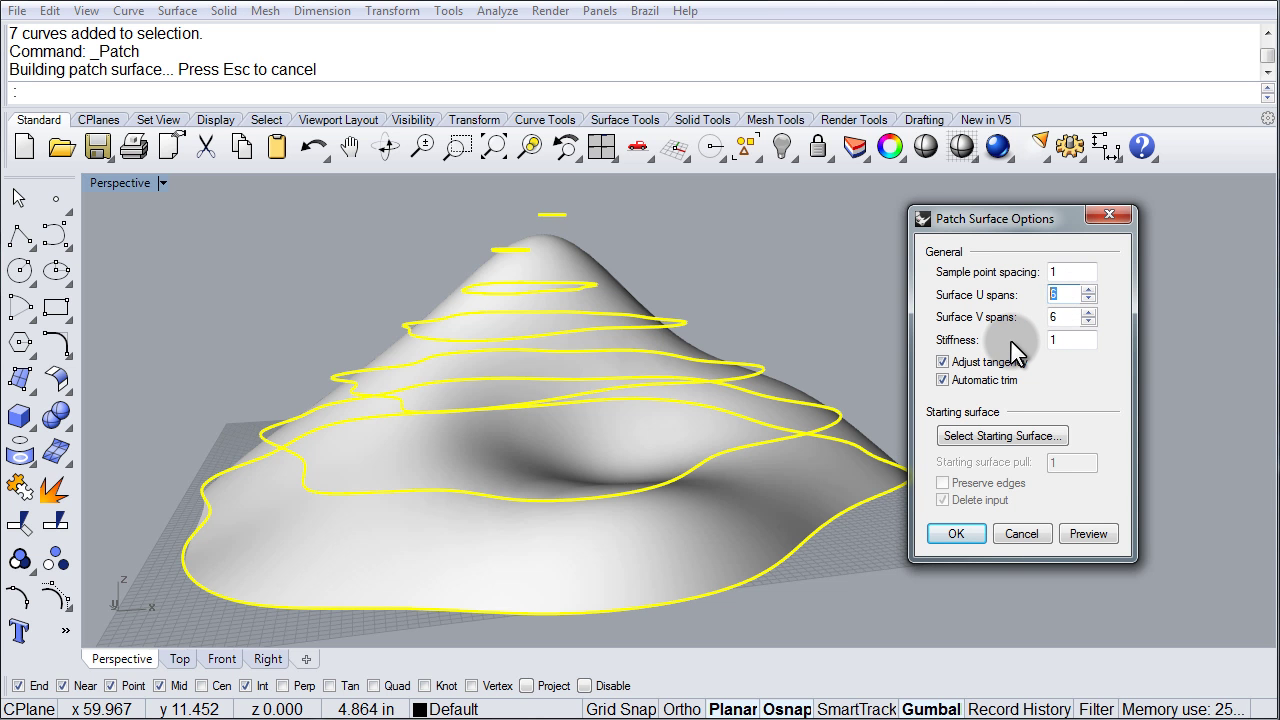
{"action": "key", "text": "Tab"}
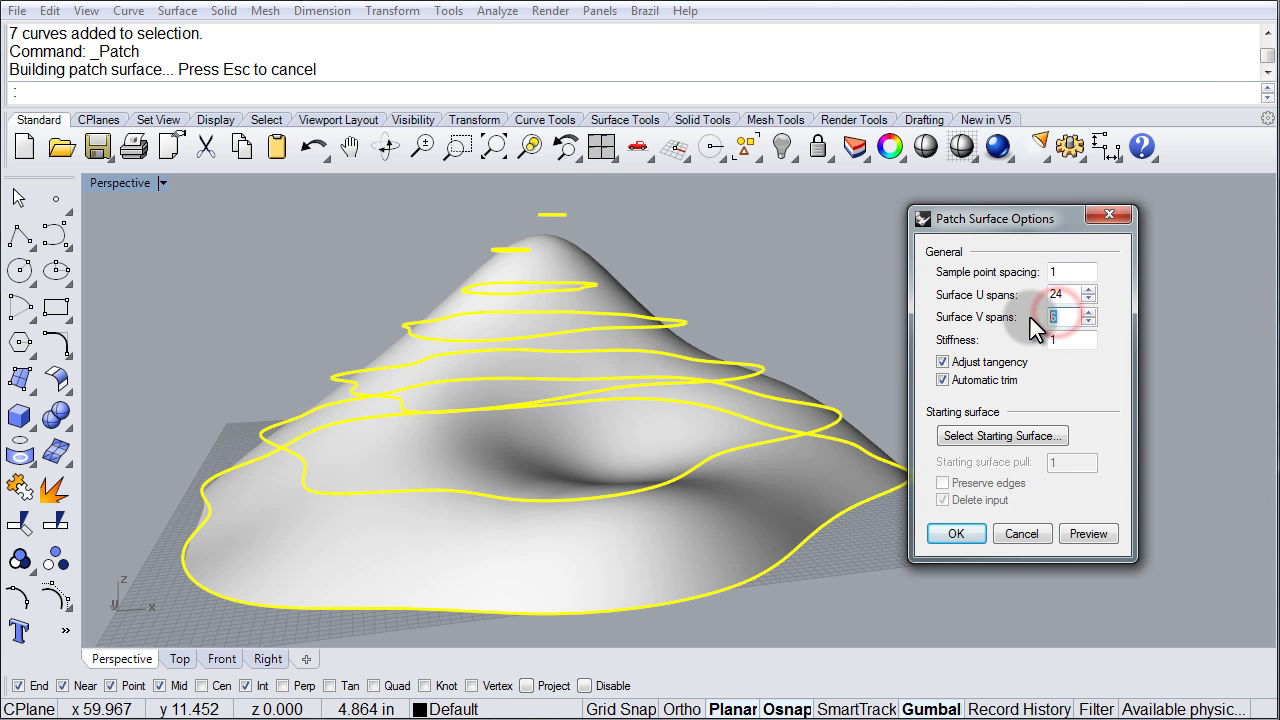
{"action": "type", "text": "24"}
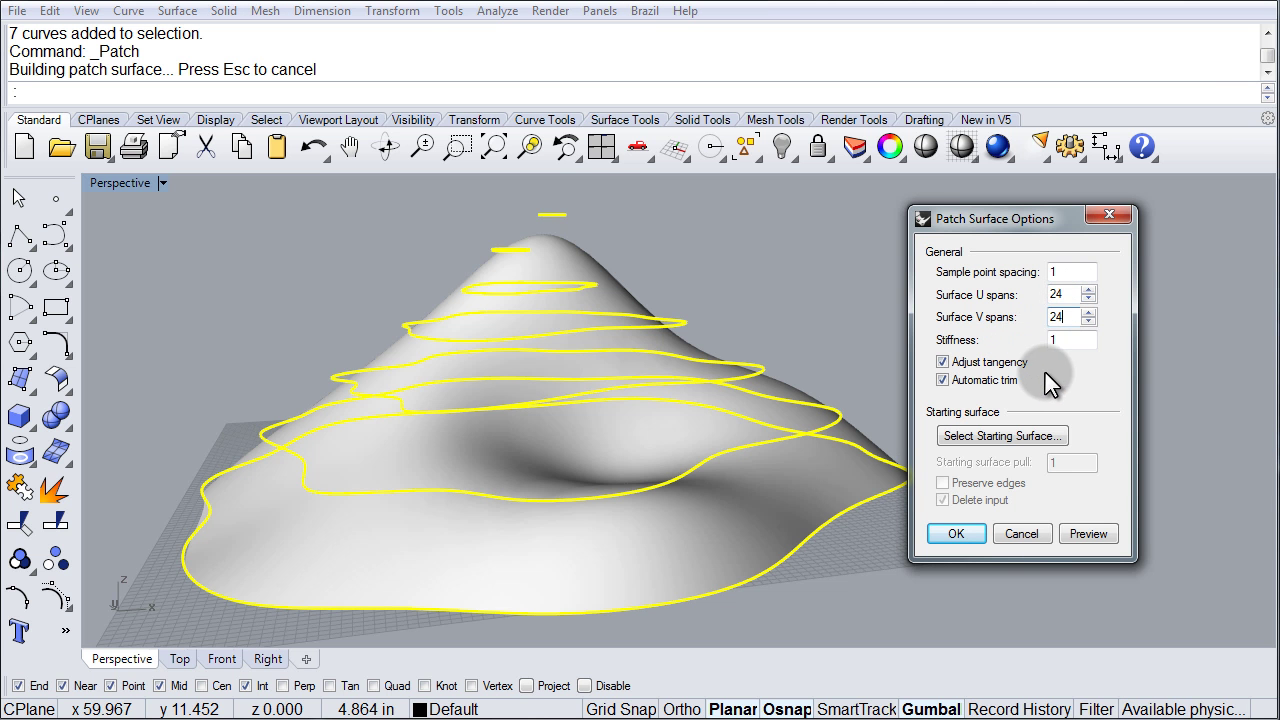
{"action": "left_click", "coordinate": [1088, 533]}
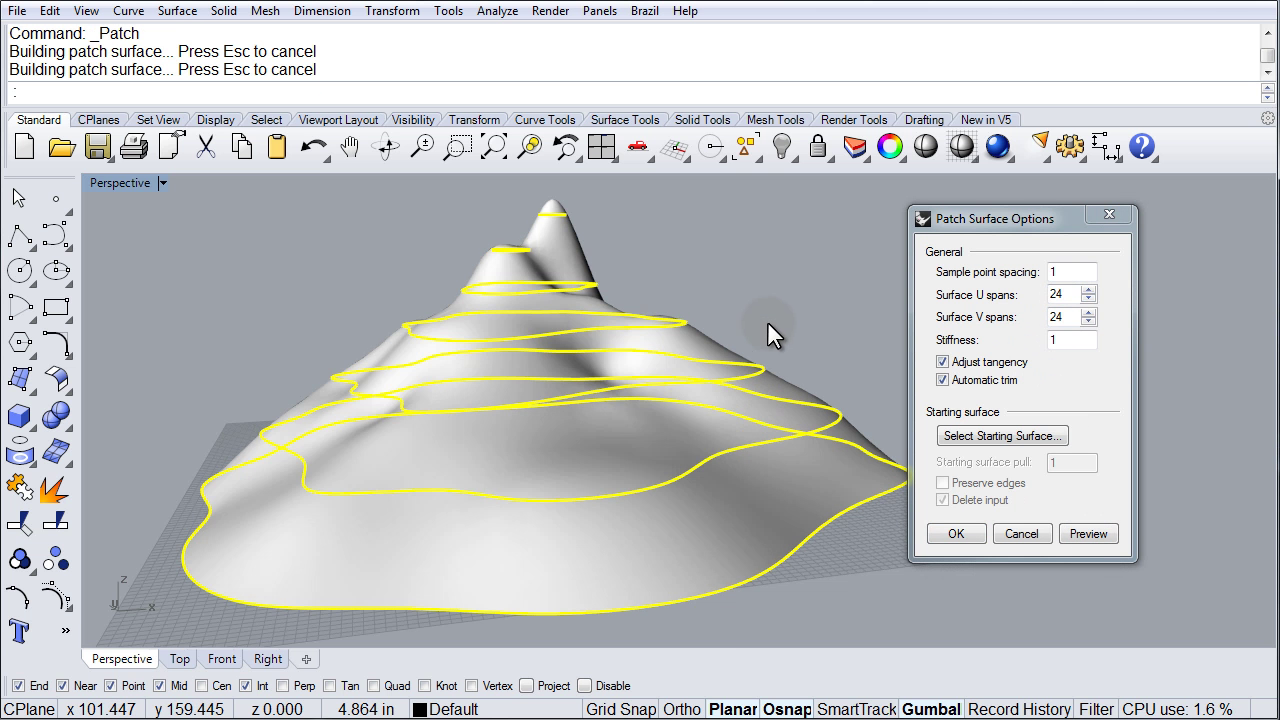
{"action": "right_click_drag", "start_coordinate": [767, 321], "coordinate": [532, 386]}
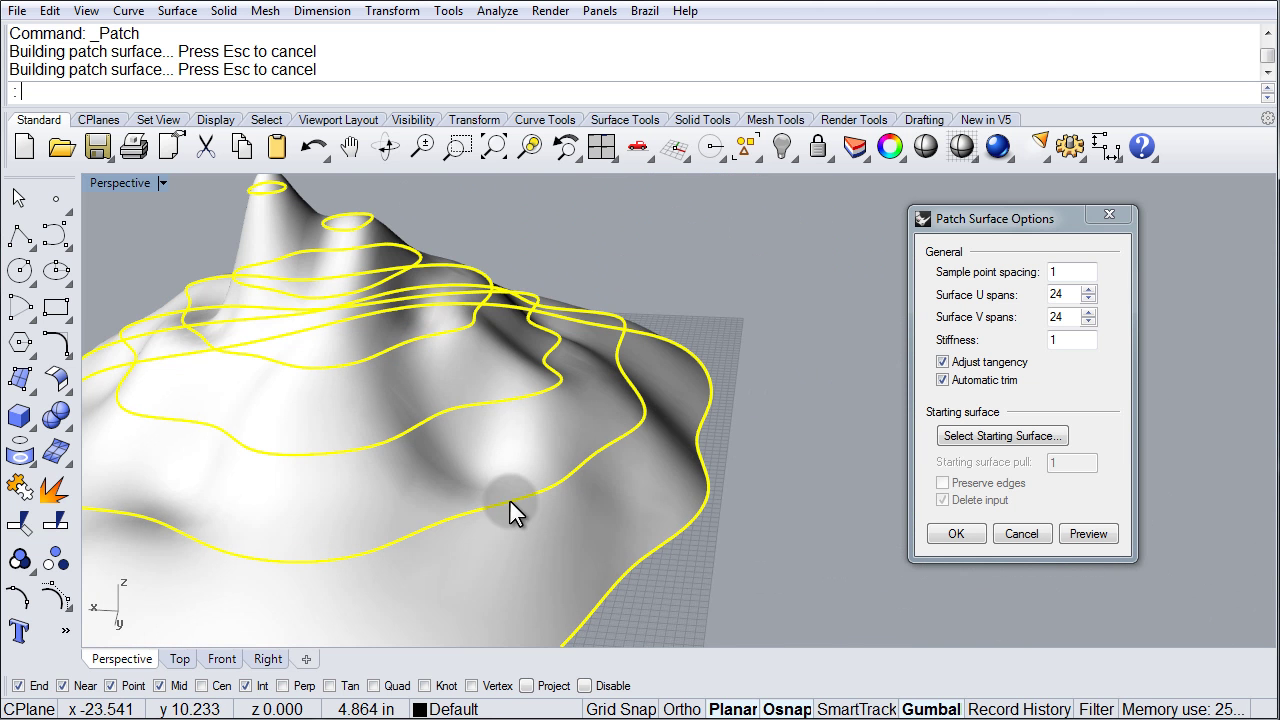
{"action": "right_click_drag", "start_coordinate": [510, 502], "coordinate": [612, 438]}
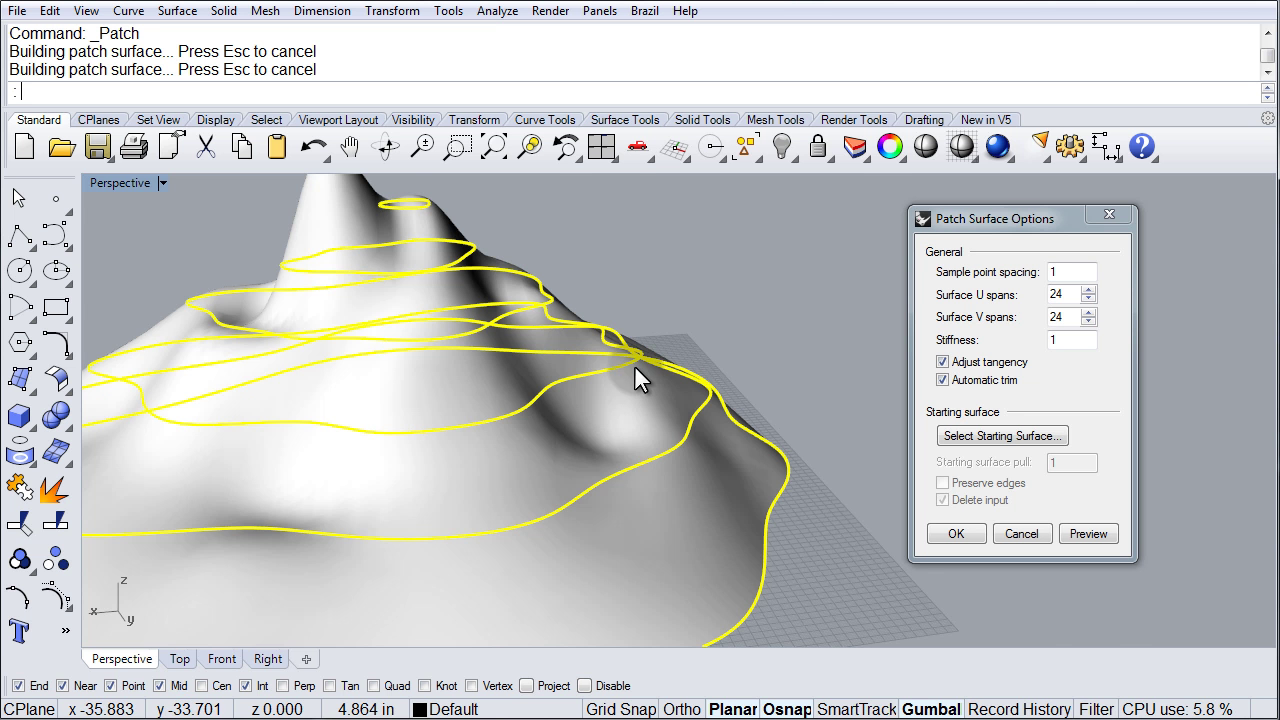
{"action": "right_click_drag", "start_coordinate": [636, 367], "coordinate": [553, 405]}
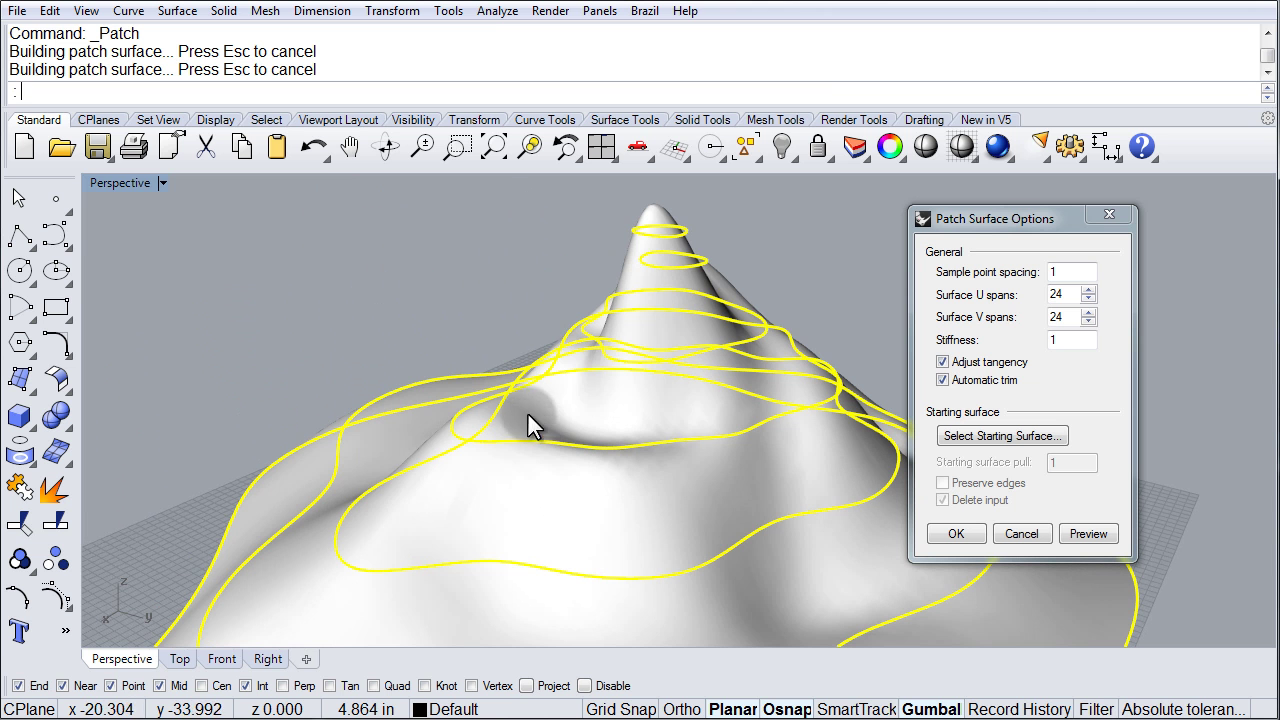
{"action": "right_click_drag", "start_coordinate": [529, 466], "coordinate": [885, 381]}
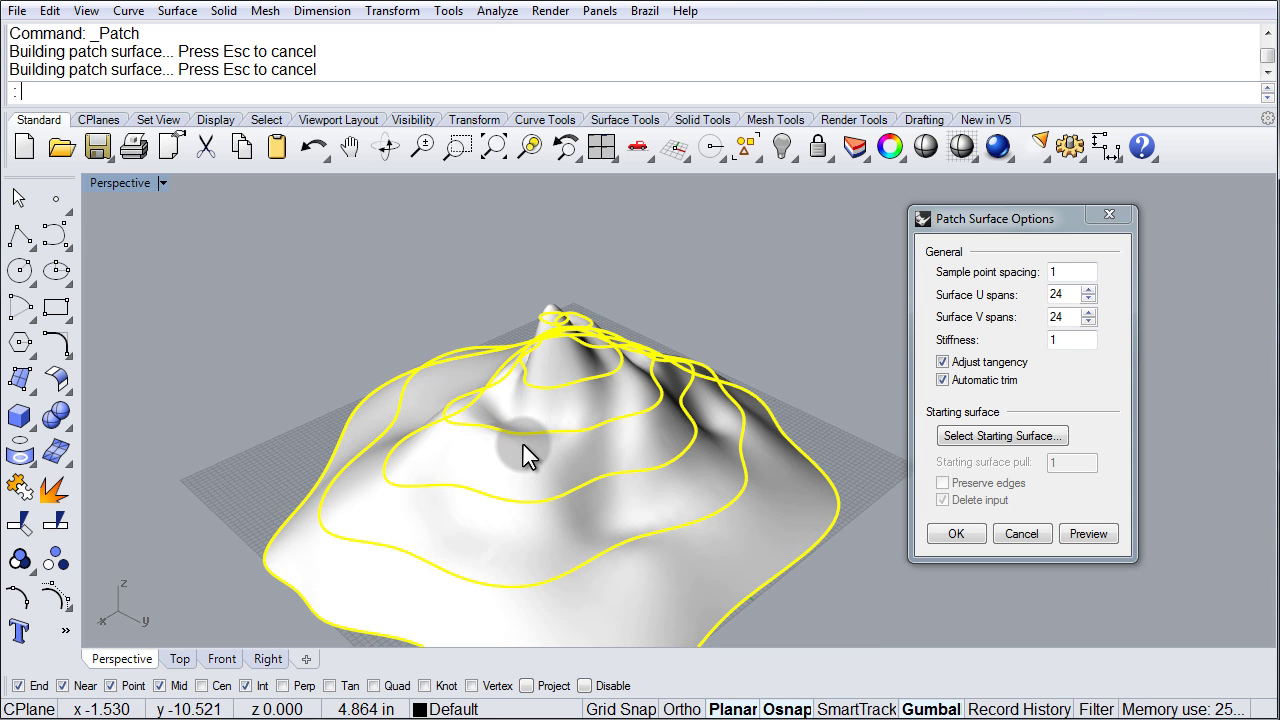
Try patch stiffness 3 and preview the mountain from several angles
{"action": "left_click", "coordinate": [1058, 340]}
{"action": "double_click", "coordinate": [1060, 340]}
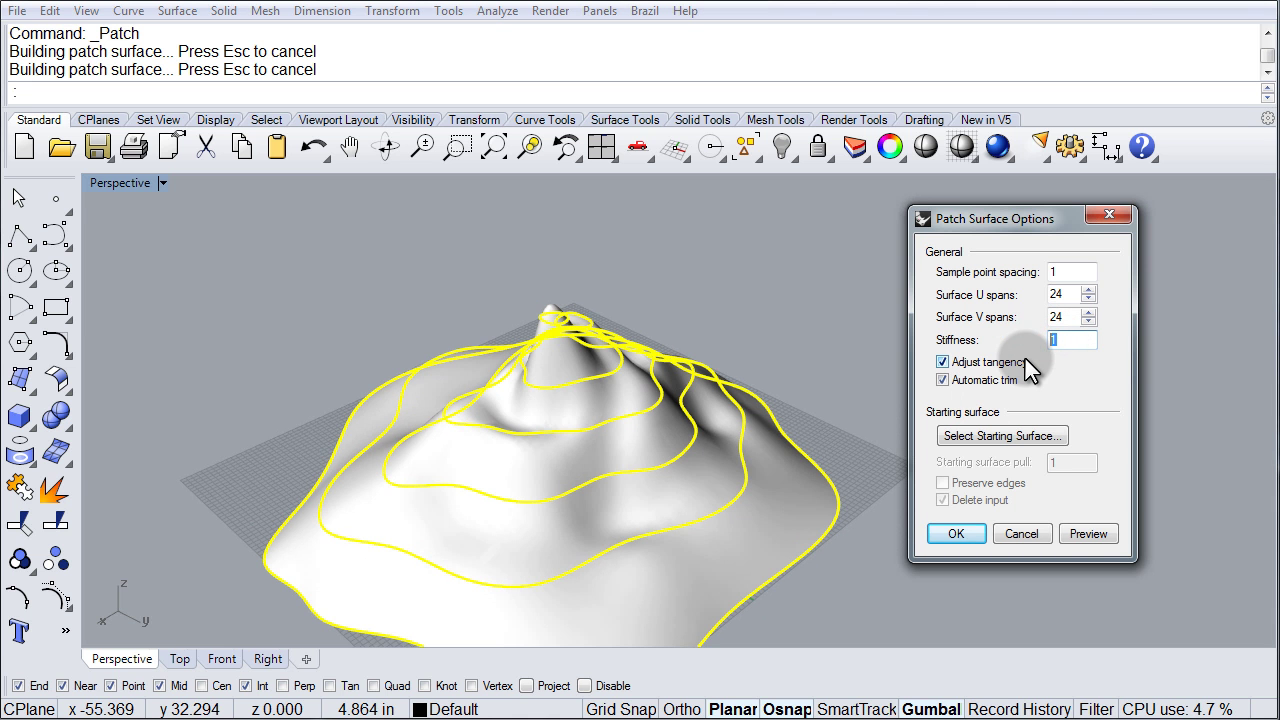
{"action": "type", "text": "3"}
{"action": "left_click", "coordinate": [1082, 534]}
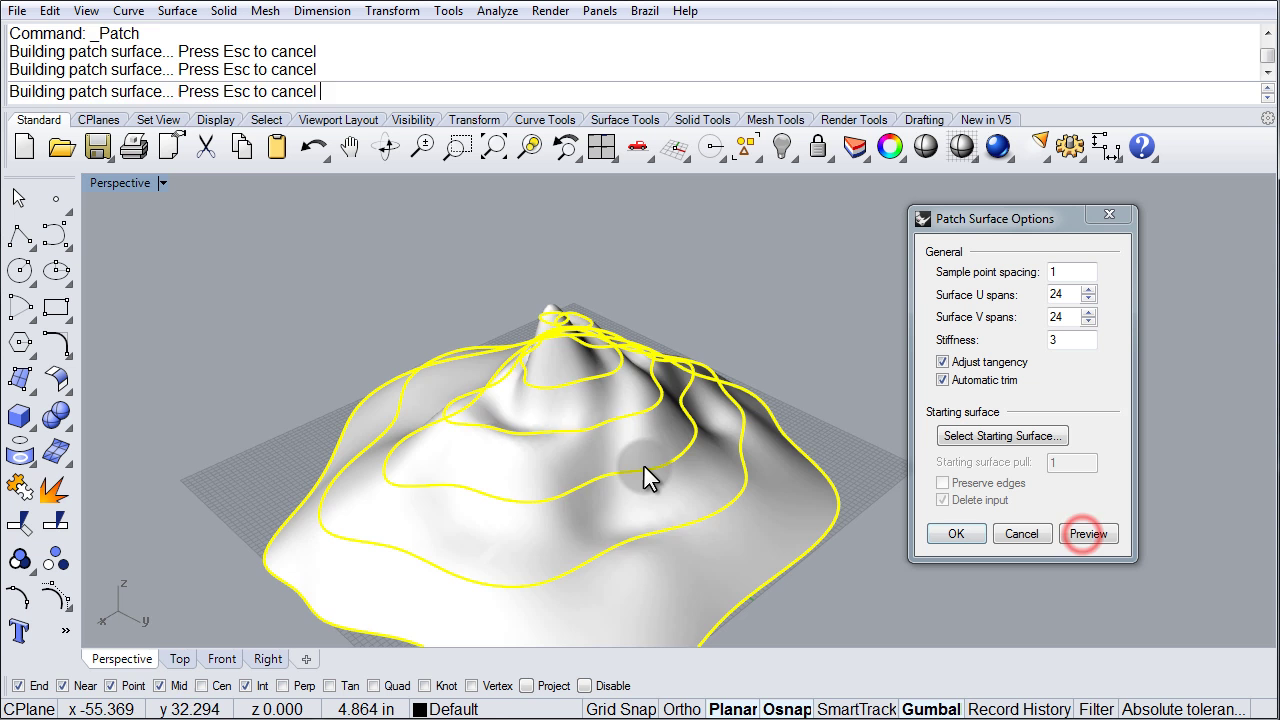
{"action": "right_click_drag", "start_coordinate": [530, 498], "coordinate": [570, 405]}
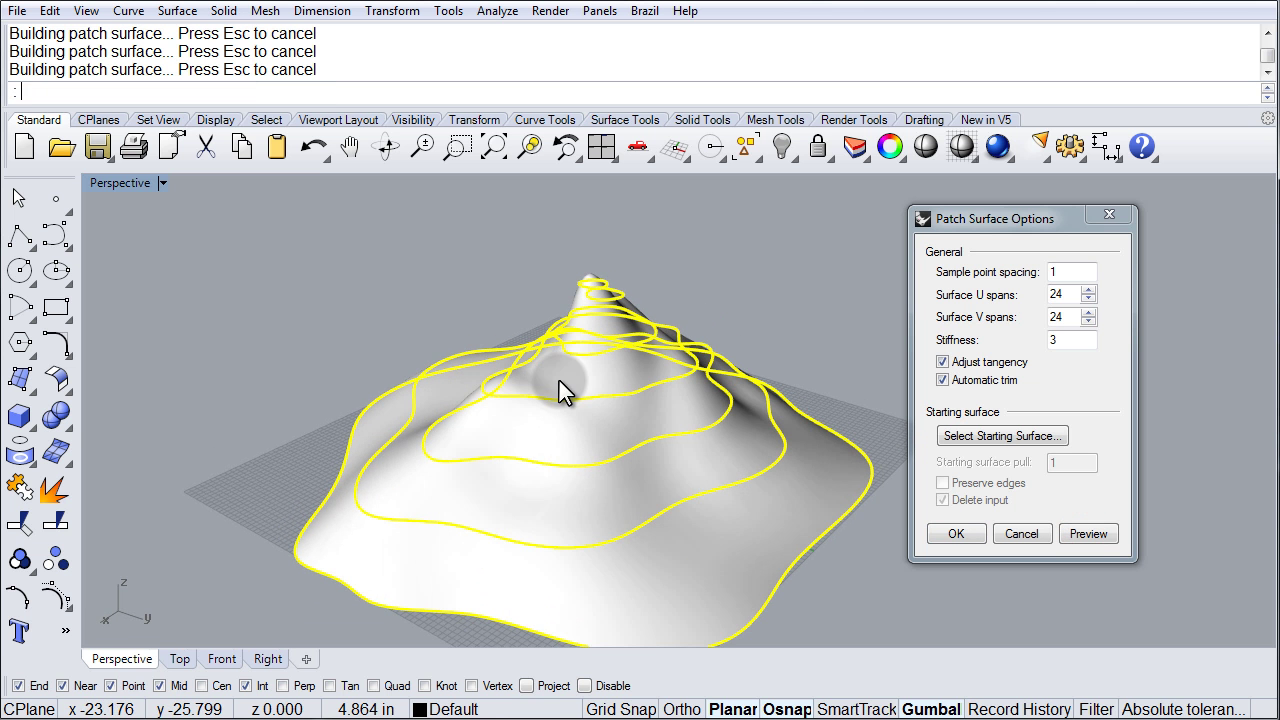
{"action": "mouse_move", "coordinate": [791, 434]}
{"action": "right_mouse_down"}
{"action": "mouse_move", "coordinate": [580, 394]}
{"action": "mouse_move", "coordinate": [400, 429]}
{"action": "mouse_move", "coordinate": [509, 491]}
{"action": "mouse_move", "coordinate": [646, 434]}
{"action": "mouse_move", "coordinate": [785, 428]}
{"action": "mouse_move", "coordinate": [837, 550]}
{"action": "mouse_move", "coordinate": [1000, 420]}
{"action": "mouse_move", "coordinate": [691, 573]}
{"action": "mouse_move", "coordinate": [478, 433]}
{"action": "mouse_move", "coordinate": [417, 431]}
{"action": "mouse_move", "coordinate": [457, 303]}
{"action": "mouse_move", "coordinate": [514, 471]}
{"action": "mouse_move", "coordinate": [621, 424]}
{"action": "mouse_move", "coordinate": [612, 530]}
{"action": "mouse_move", "coordinate": [622, 393]}
{"action": "mouse_move", "coordinate": [572, 408]}
{"action": "right_mouse_up"}
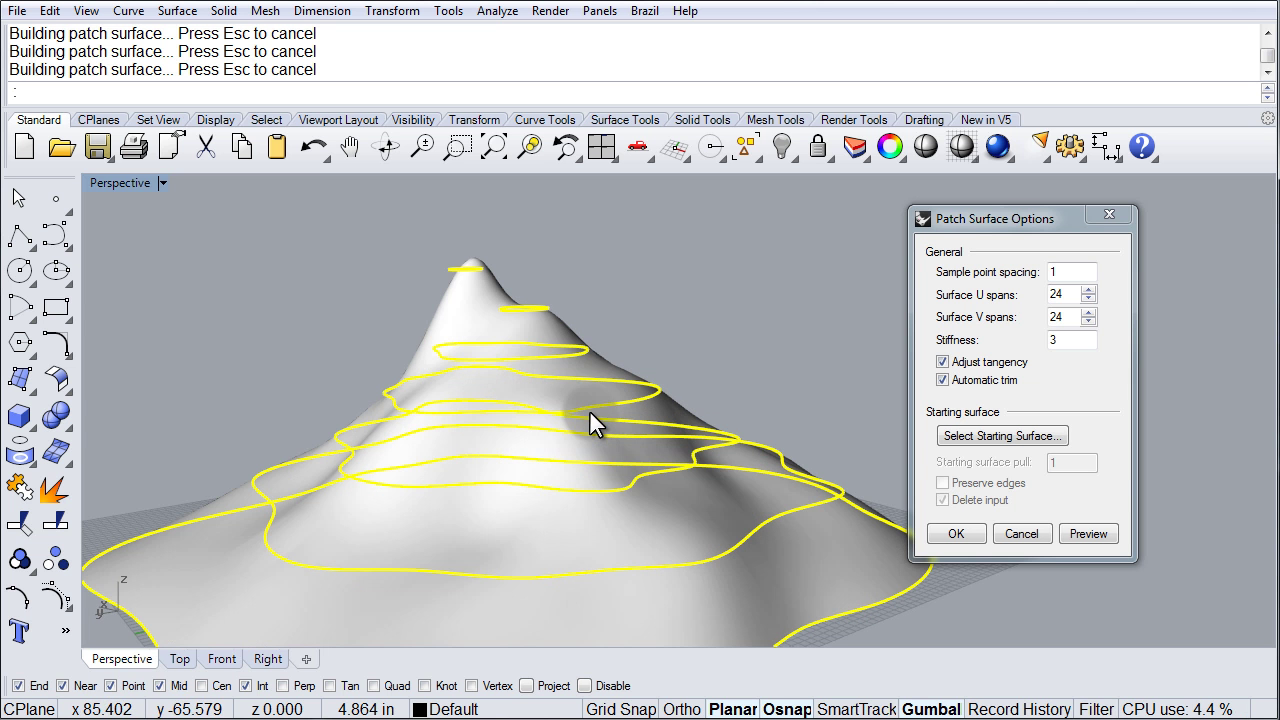
Change stiffness to 2, preview, and orbit until the contours appear as rings
{"action": "left_click", "coordinate": [1065, 341]}
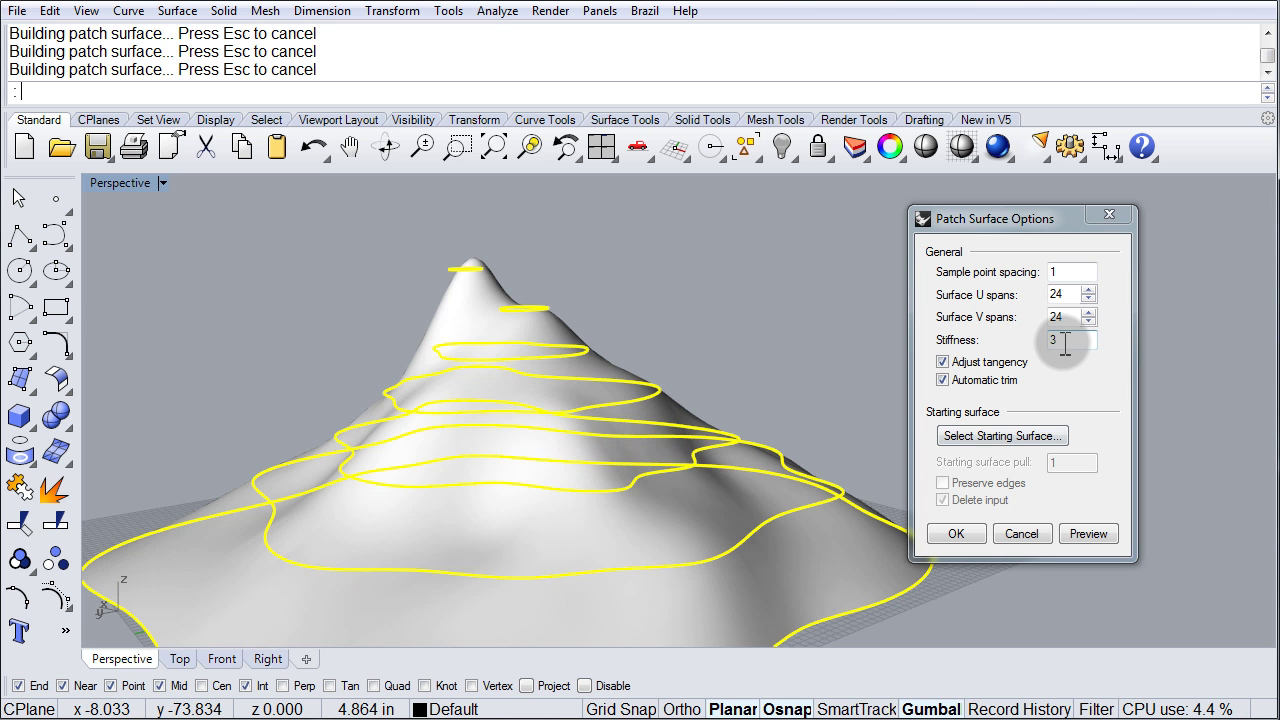
{"action": "double_click", "coordinate": [1065, 341]}
{"action": "type", "text": "2"}
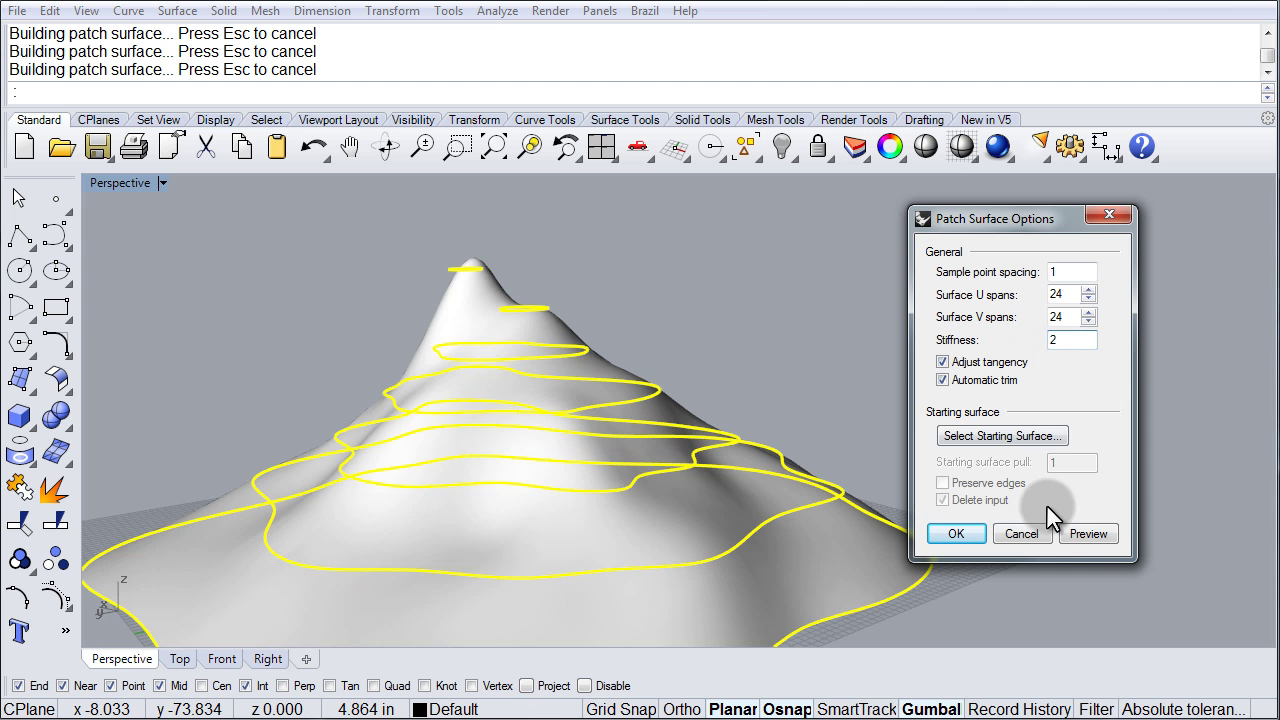
{"action": "left_click", "coordinate": [1086, 534]}
{"action": "right_click_drag", "start_coordinate": [611, 373], "coordinate": [682, 475]}
{"action": "right_click_drag", "start_coordinate": [357, 423], "coordinate": [655, 392]}
Build the 24×24, stiffness-2 patch surface and delete the seven contour curves
{"action": "left_click", "coordinate": [960, 533]}
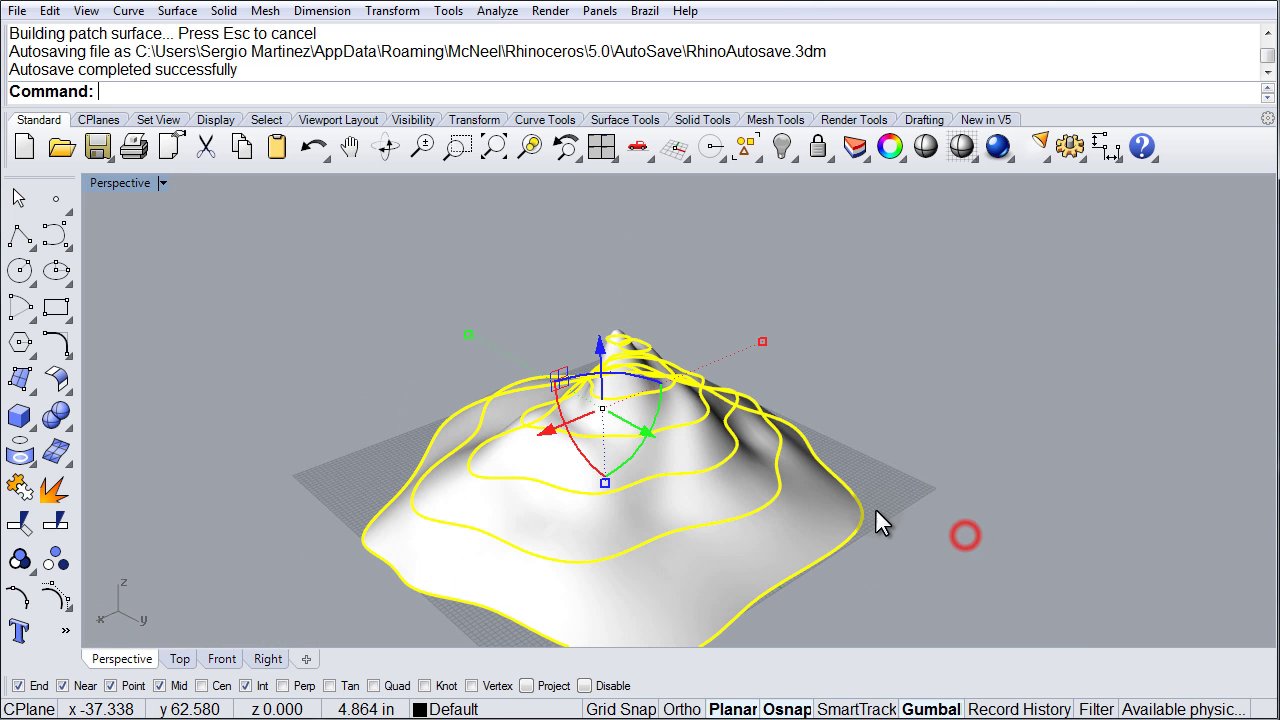
{"action": "right_click_drag", "start_coordinate": [884, 528], "coordinate": [671, 418]}
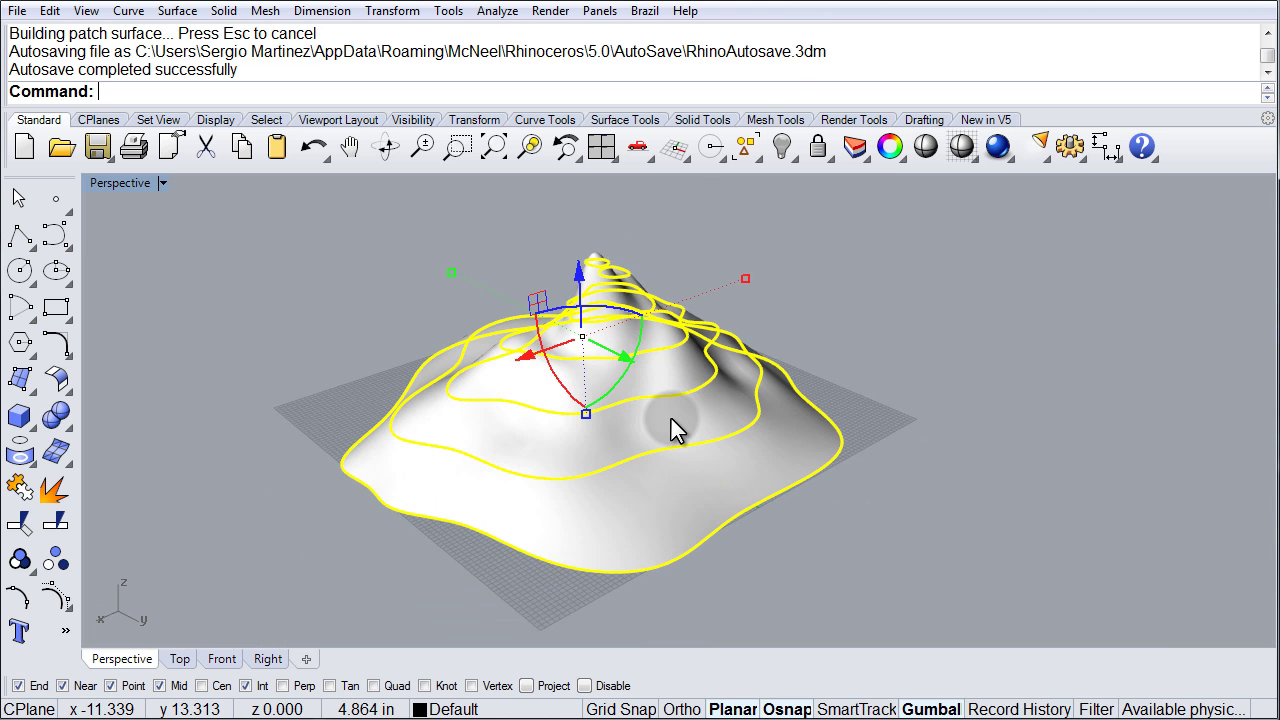
{"action": "key", "text": "Delete"}
{"action": "right_click_drag", "start_coordinate": [634, 476], "coordinate": [674, 481]}
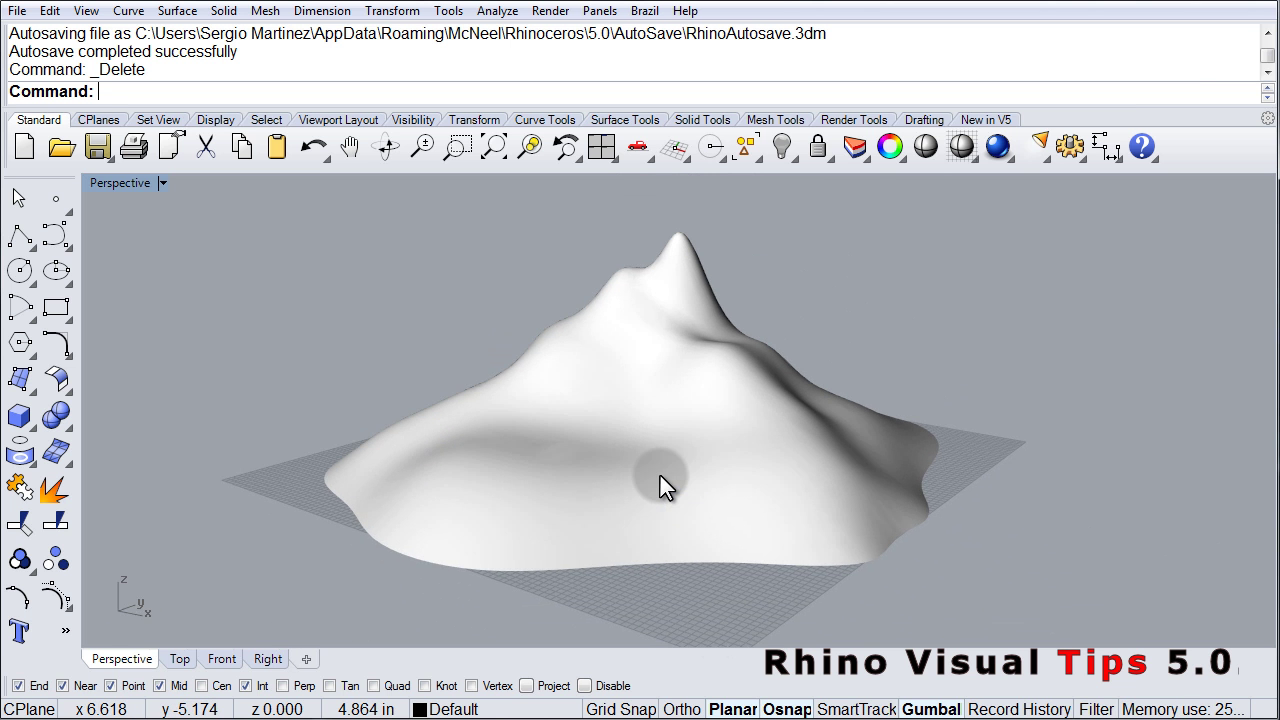
{"action": "mouse_move", "coordinate": [674, 349]}
{"action": "right_mouse_down"}
{"action": "mouse_move", "coordinate": [709, 576]}
{"action": "mouse_move", "coordinate": [675, 346]}
{"action": "right_mouse_up"}
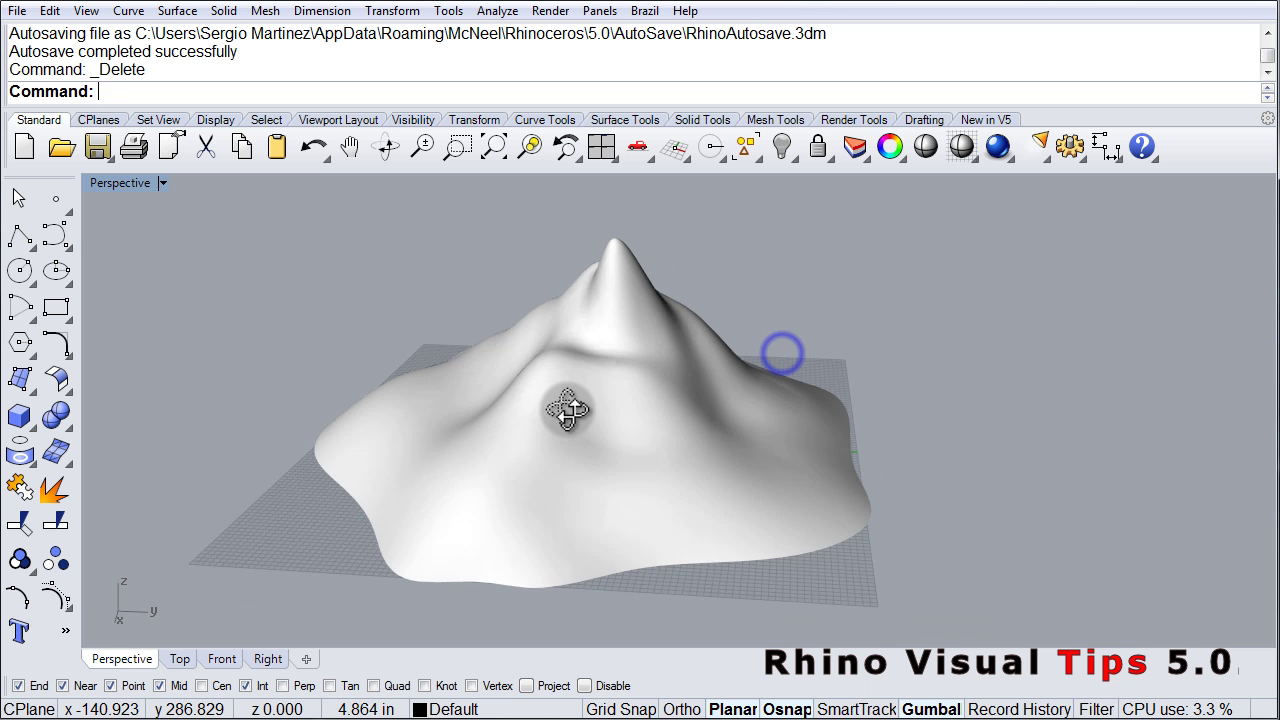